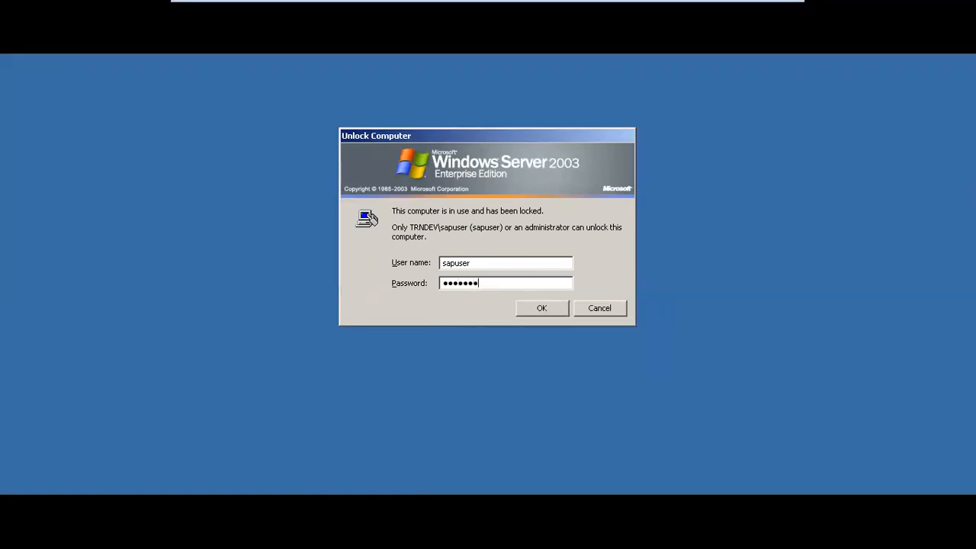
Unlock the computer and start transaction fbd1 for entering a recurring document.
key("Return")
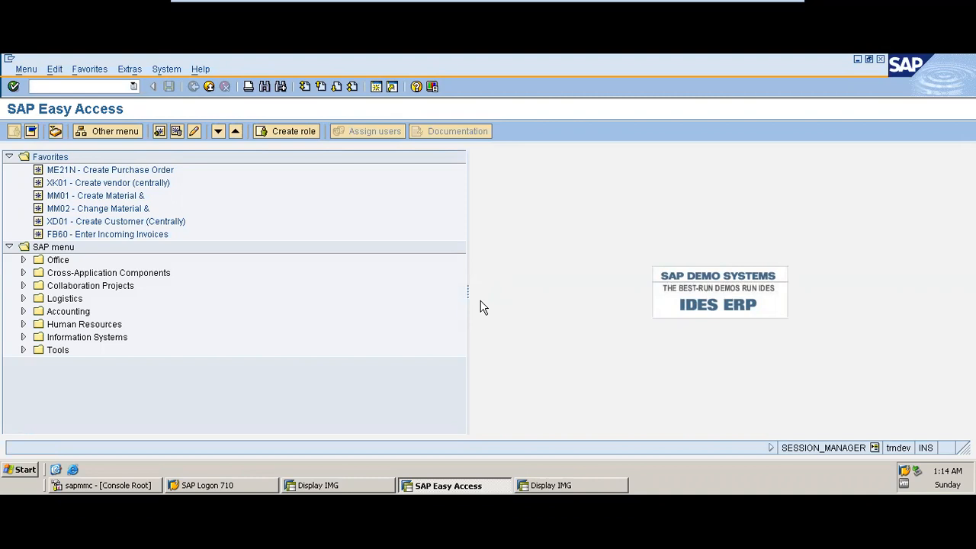
type("fbd1")
key("Return")
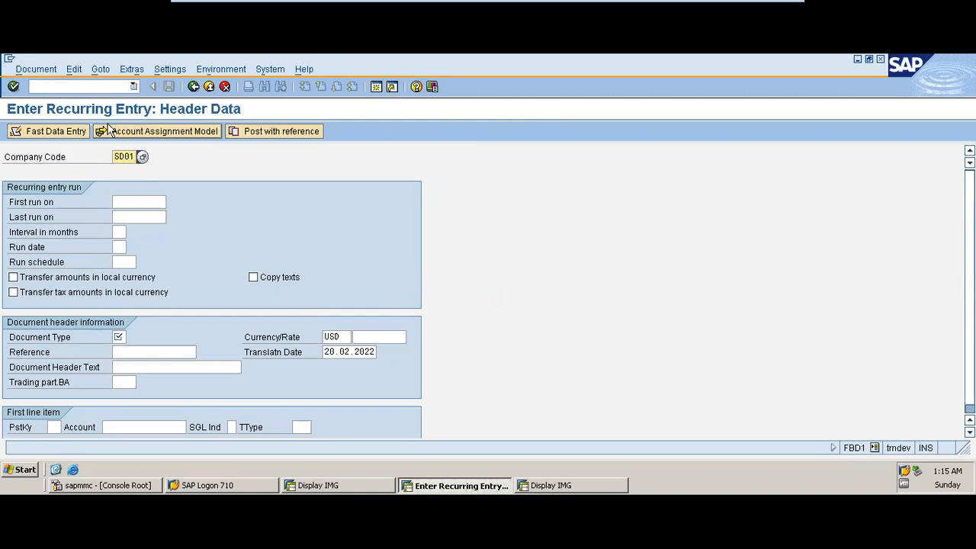
Set the recurring entry's first run date to 20.02.2022.
left_click(141, 200)
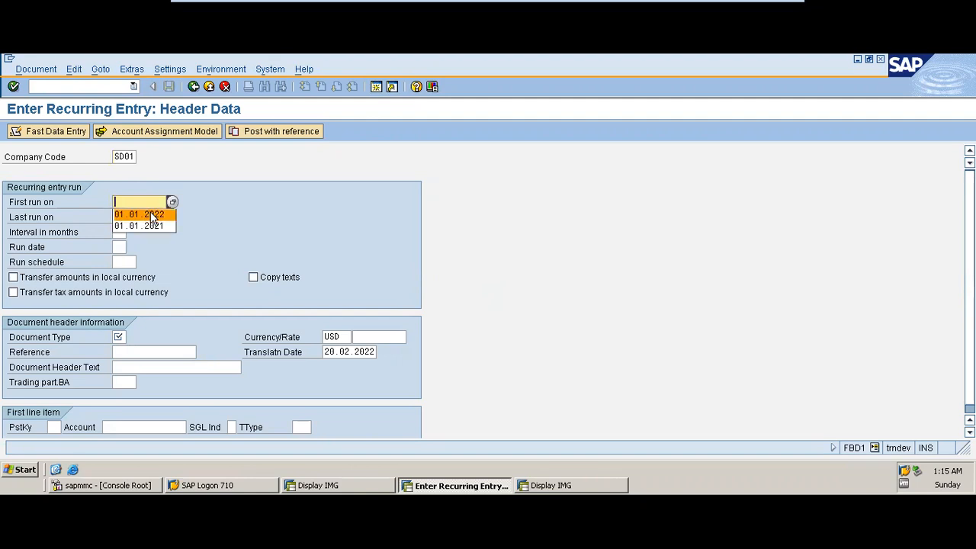
left_click(150, 212)
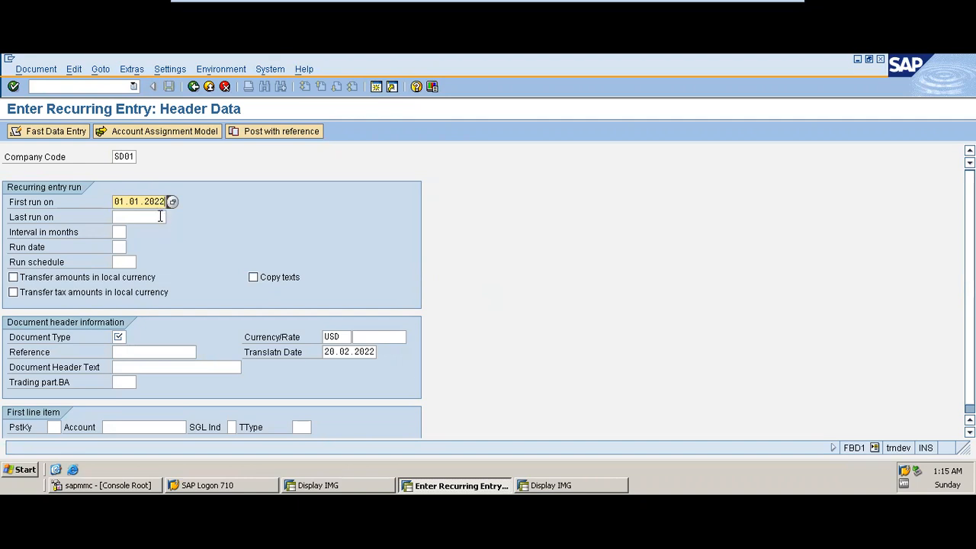
double_click(125, 202)
type("20")
double_click(134, 201)
type("02")
Set the recurring entry's last run date to 19.01.2023.
left_click(139, 217)
type("19.")
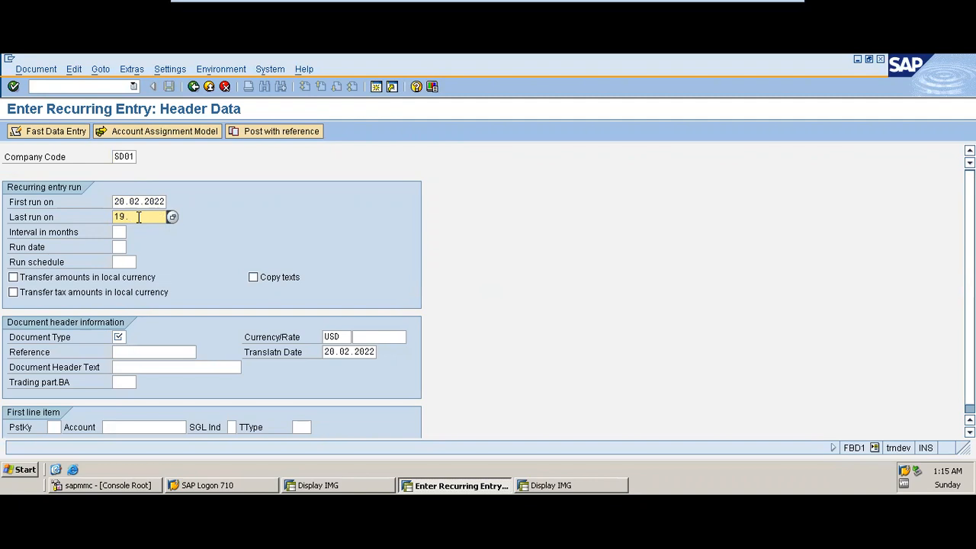
type("12")
type(".202")
type("3")
left_click(141, 217)
key("BackSpace")
key("BackSpace")
type("01")
Choose the run interval 01 (Per month) and the run date 01 for the recurring entry.
left_click(119, 233)
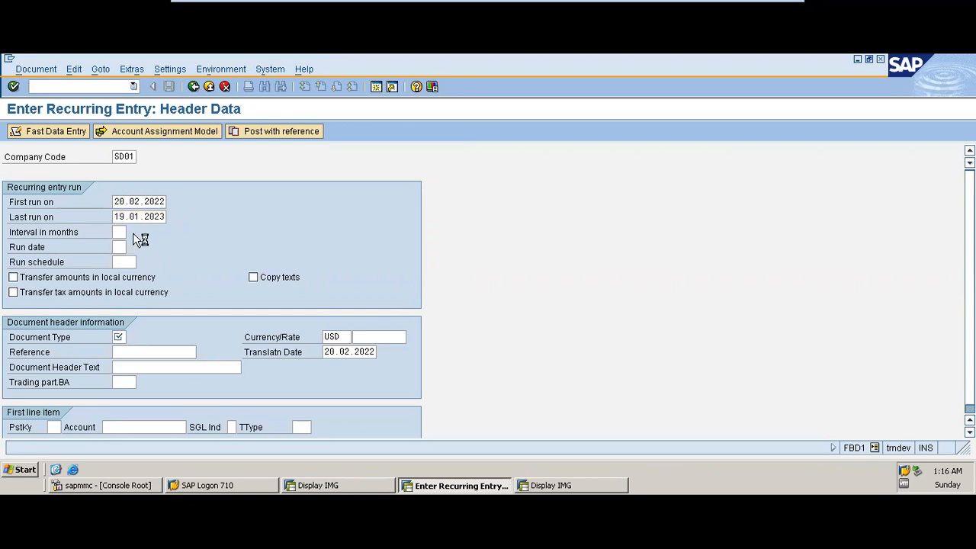
left_click(136, 238)
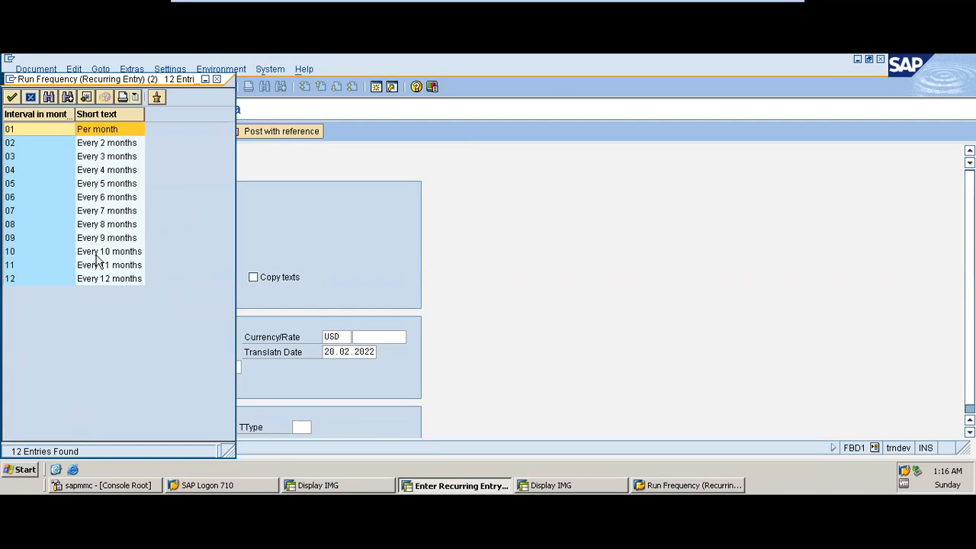
double_click(103, 131)
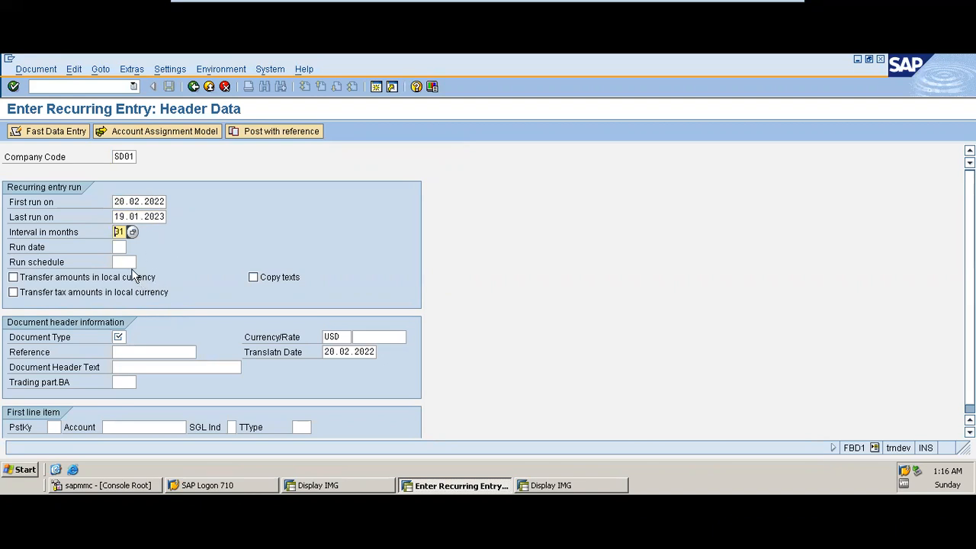
left_click(121, 248)
left_click(132, 248)
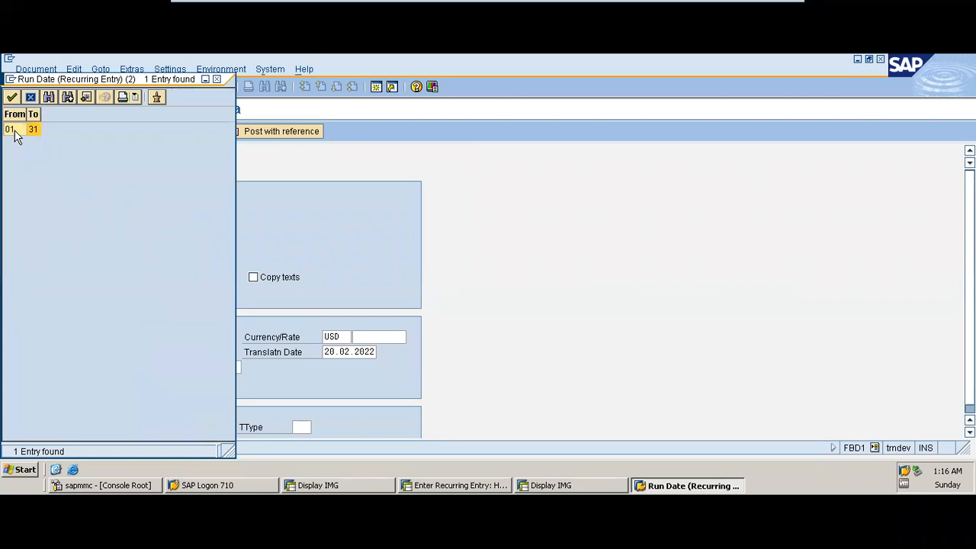
double_click(15, 131)
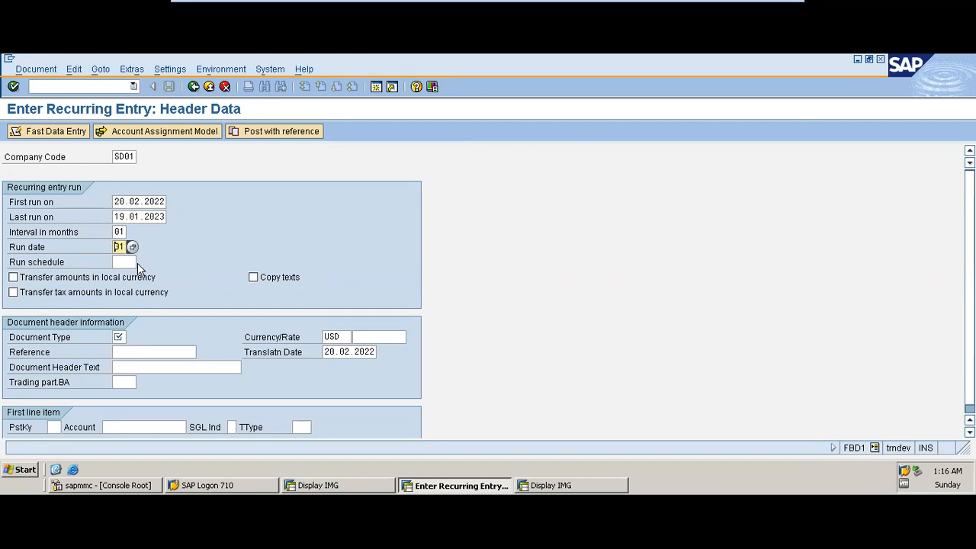
Change the first run date to 01.02.2022 and the last run date to 01.01.2023.
left_click(125, 202)
key("BackSpace")
key("BackSpace")
type("01")
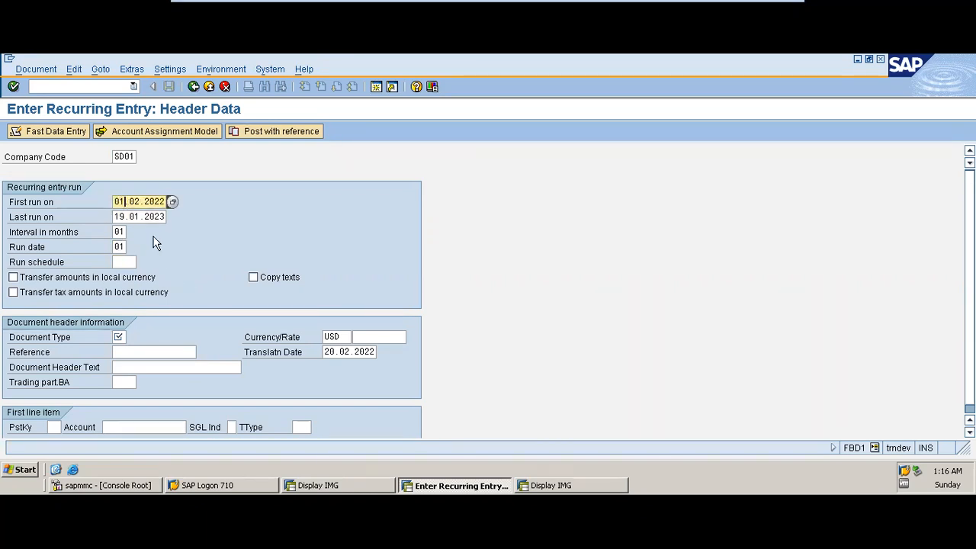
left_click(125, 216)
key("BackSpace")
key("BackSpace")
type("01")
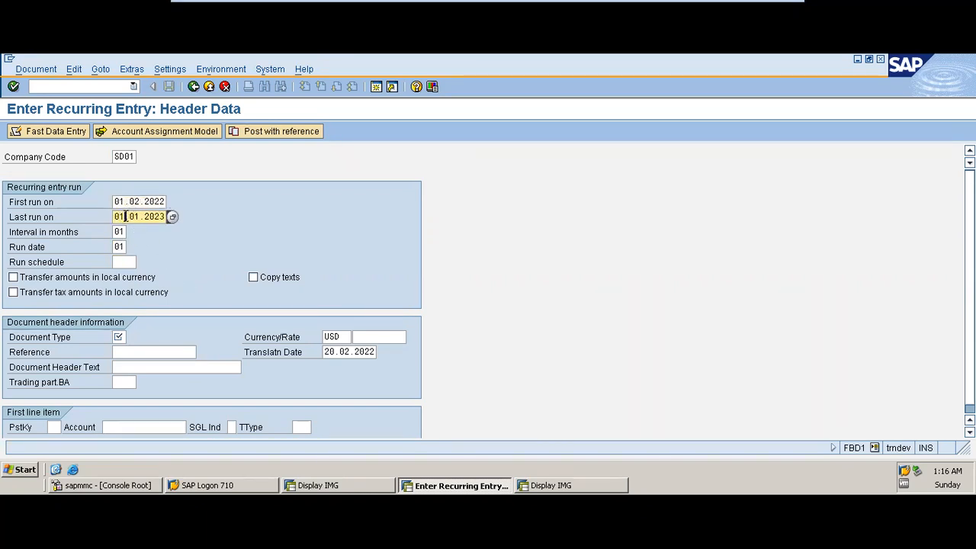
left_click(162, 277)
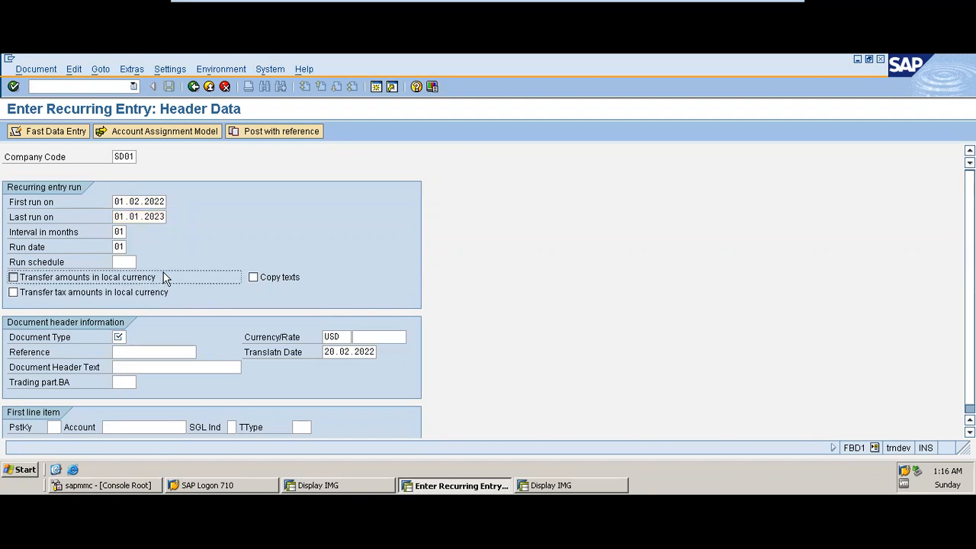
left_click(149, 277)
Select document type SA (G/L account document) from the list of possible entries.
left_click(124, 338)
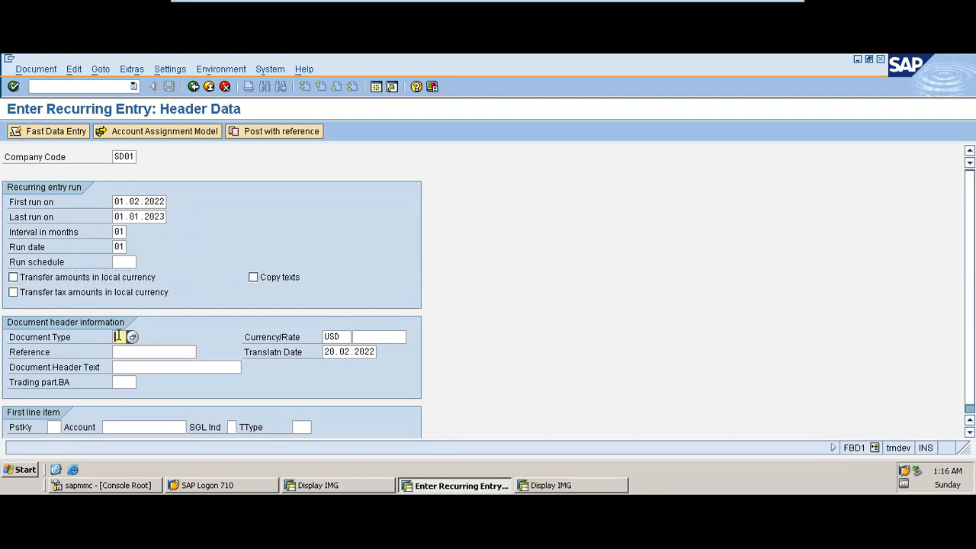
left_click(132, 338)
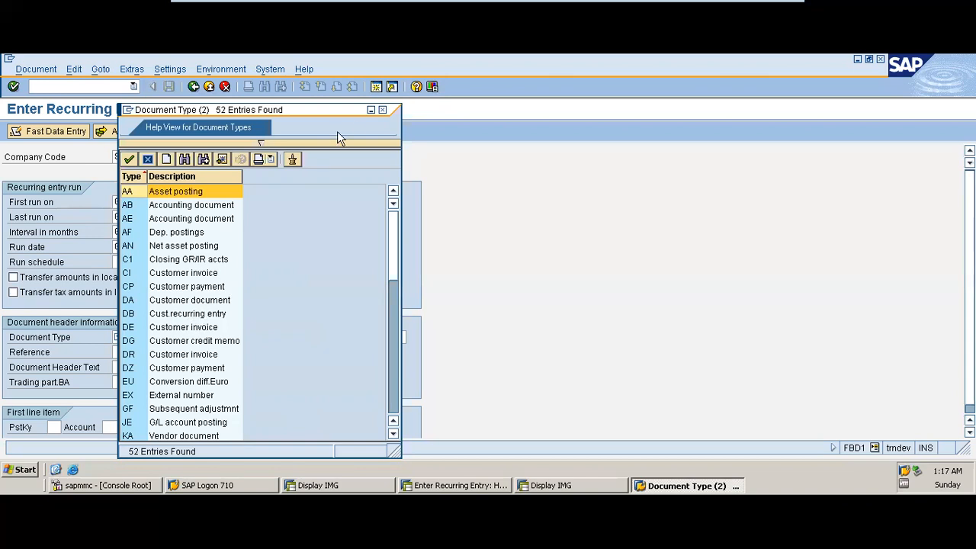
left_click(395, 336)
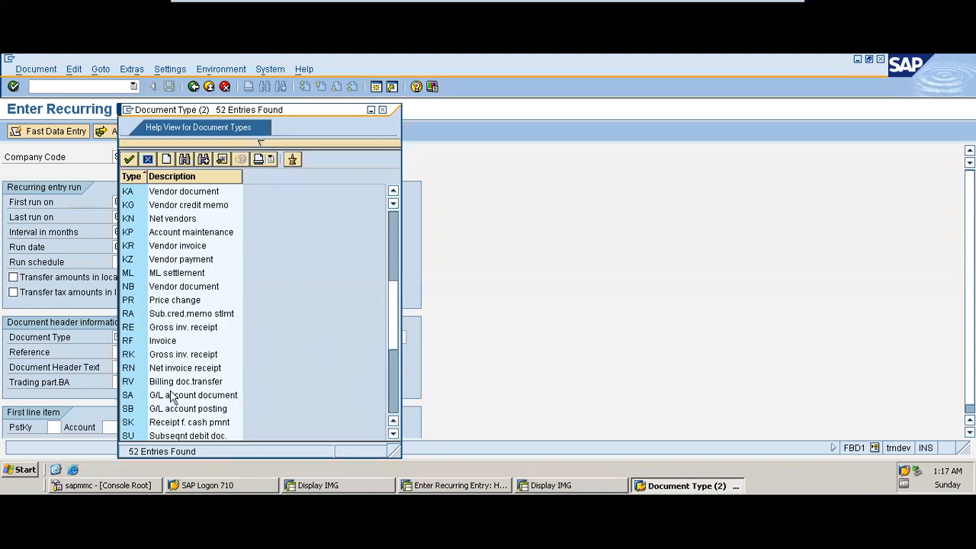
double_click(137, 395)
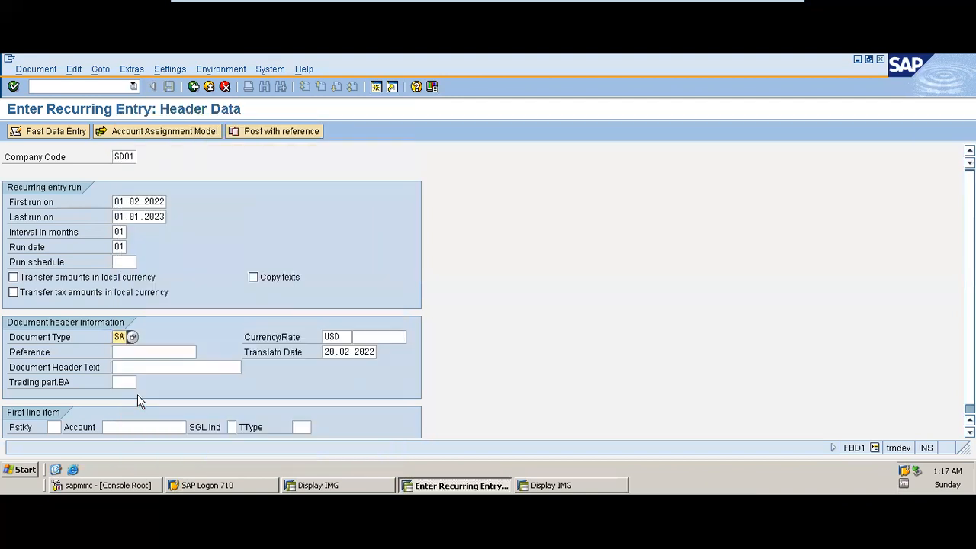
Enter RNT001 as the document's reference.
left_click(138, 352)
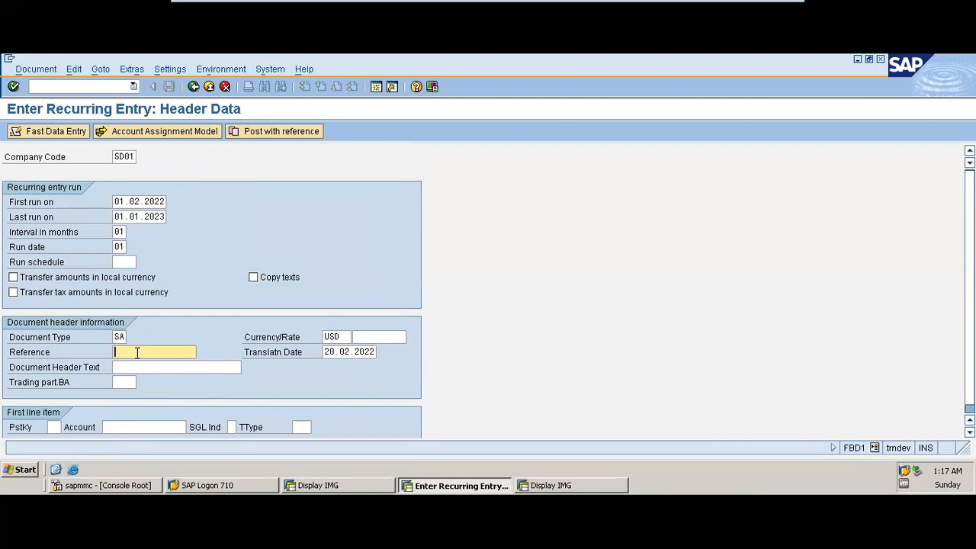
type("re")
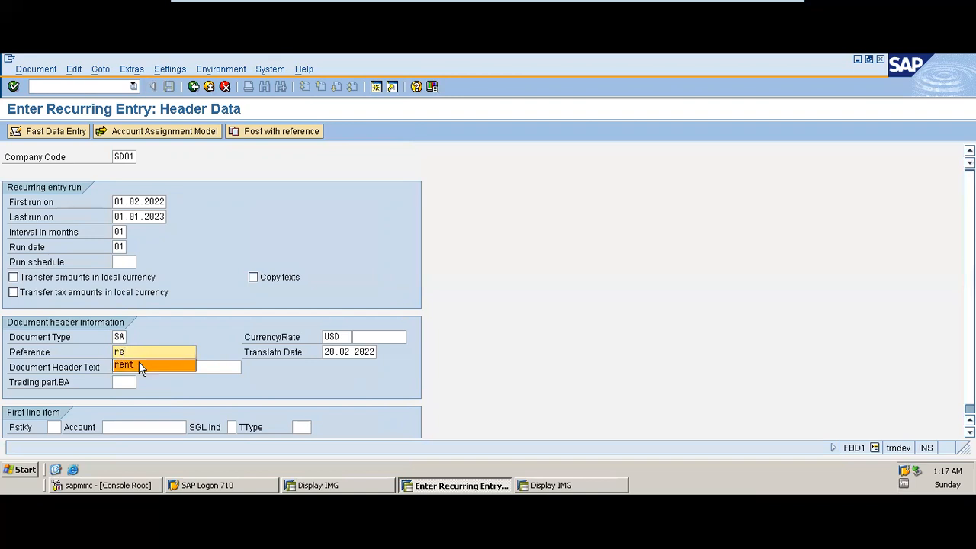
key("BackSpace")
key("BackSpace")
type("RNT001")
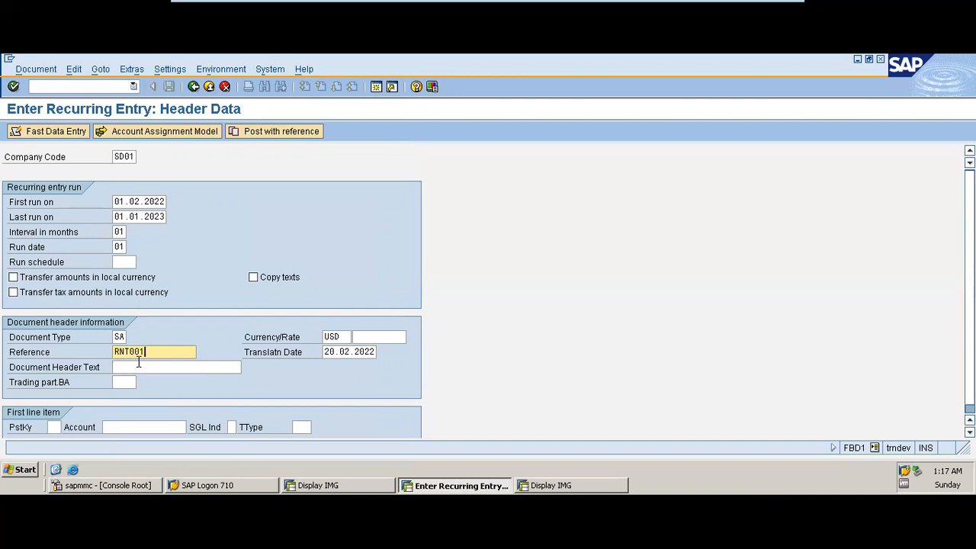
Enter "2021 Rent" as the document header text.
left_click(140, 367)
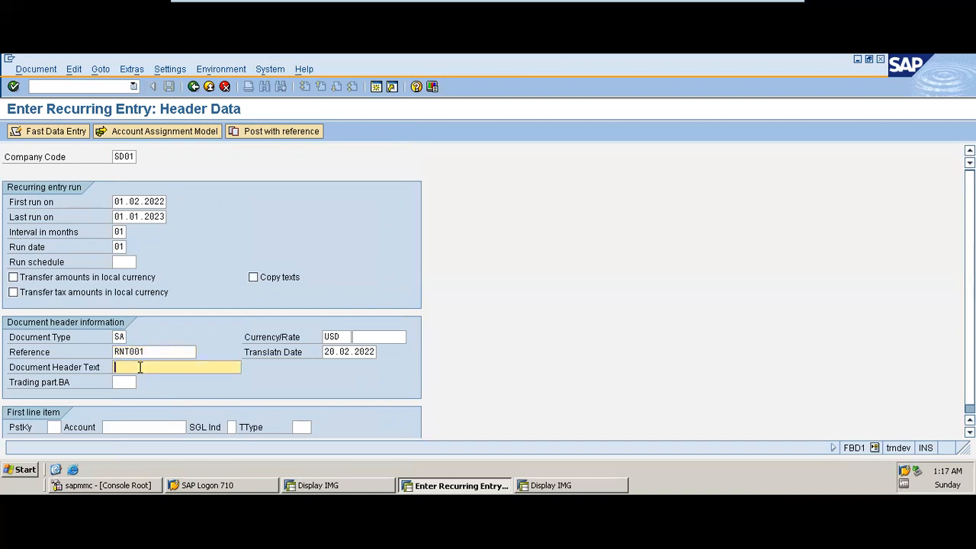
type("Re")
key("BackSpace")
key("BackSpace")
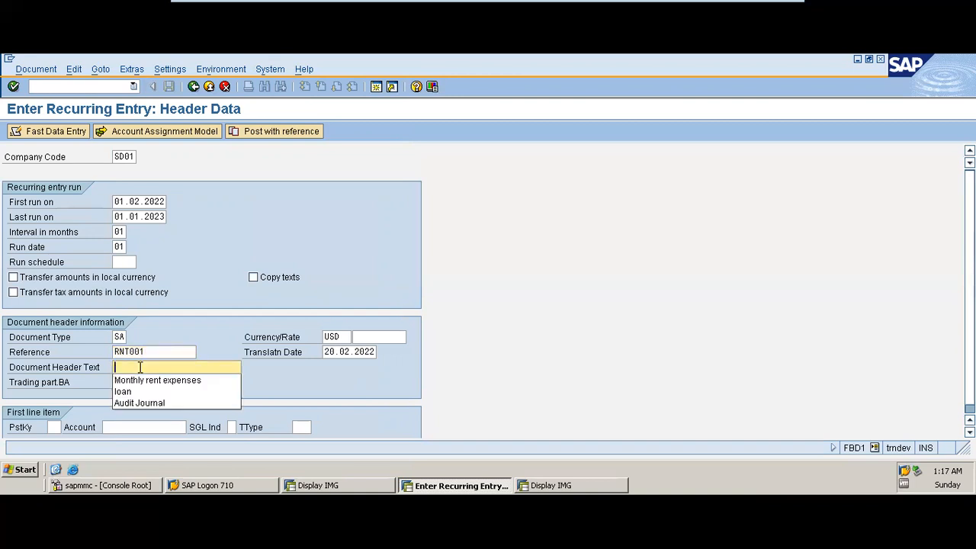
type("202")
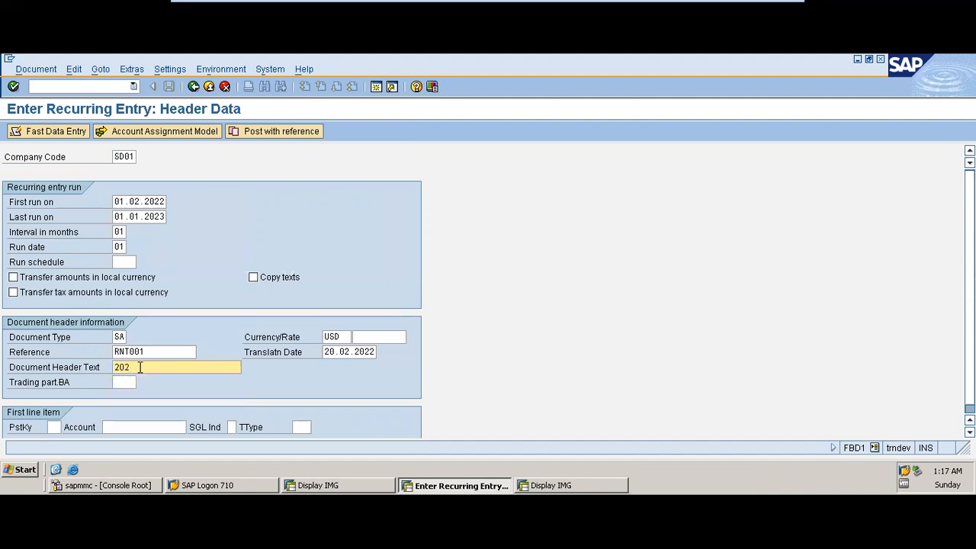
type("1 Rent")
left_click(128, 385)
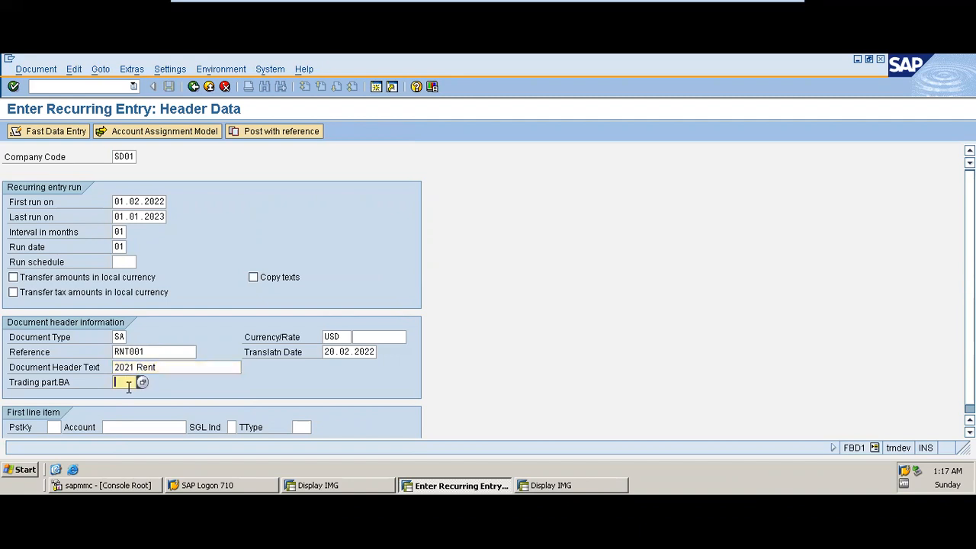
Set the first line item to posting key 40 and look up G/L account 4503 (Rent Expenses) in company code SD01.
left_click(53, 427)
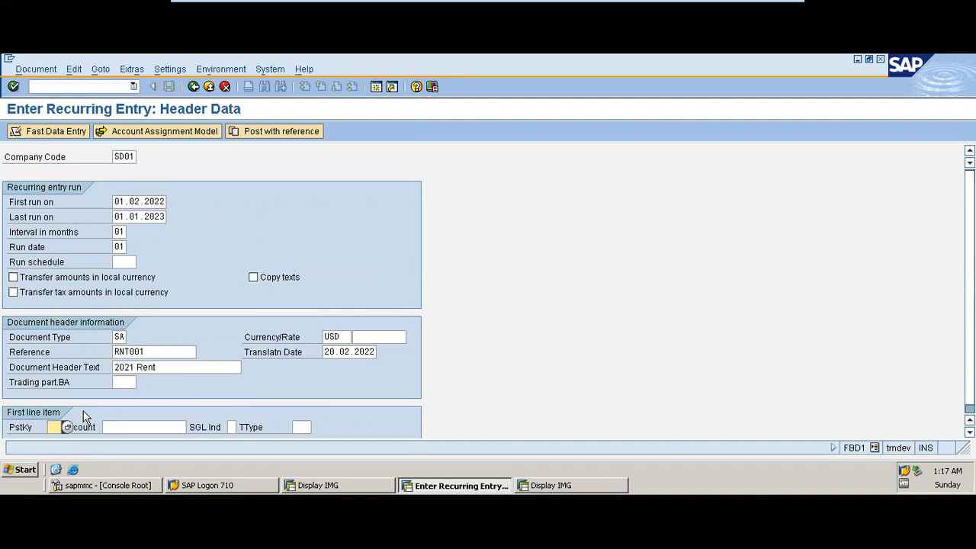
type("40")
left_click(174, 427)
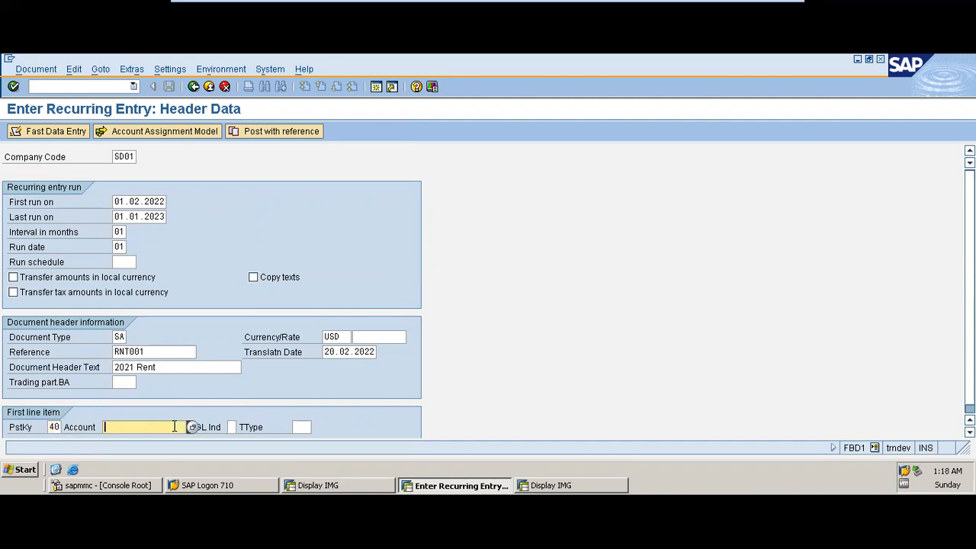
left_click(194, 427)
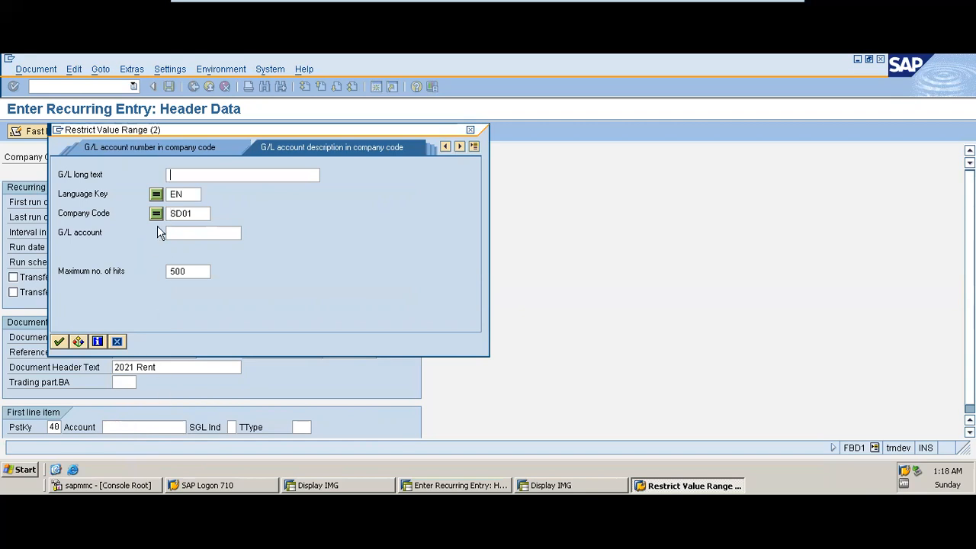
left_click(60, 342)
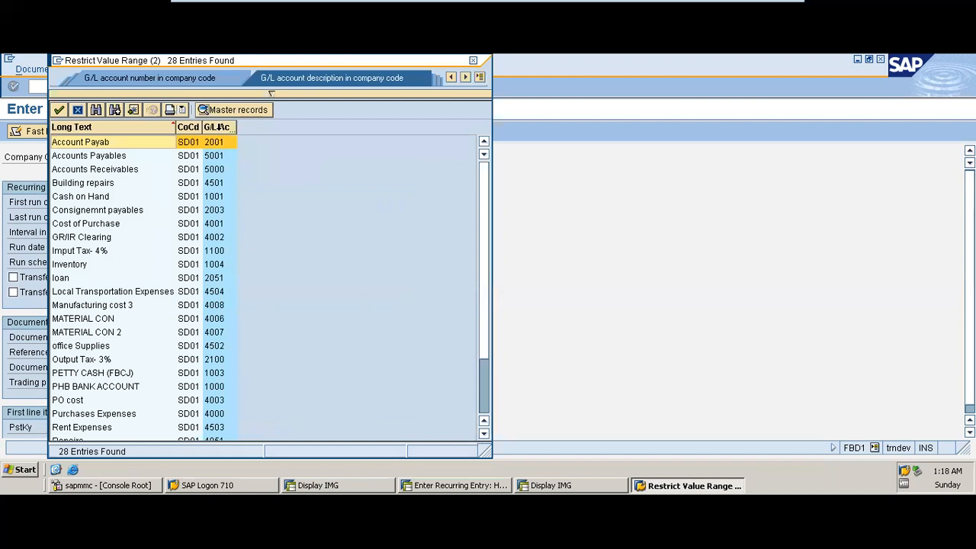
left_click(219, 128)
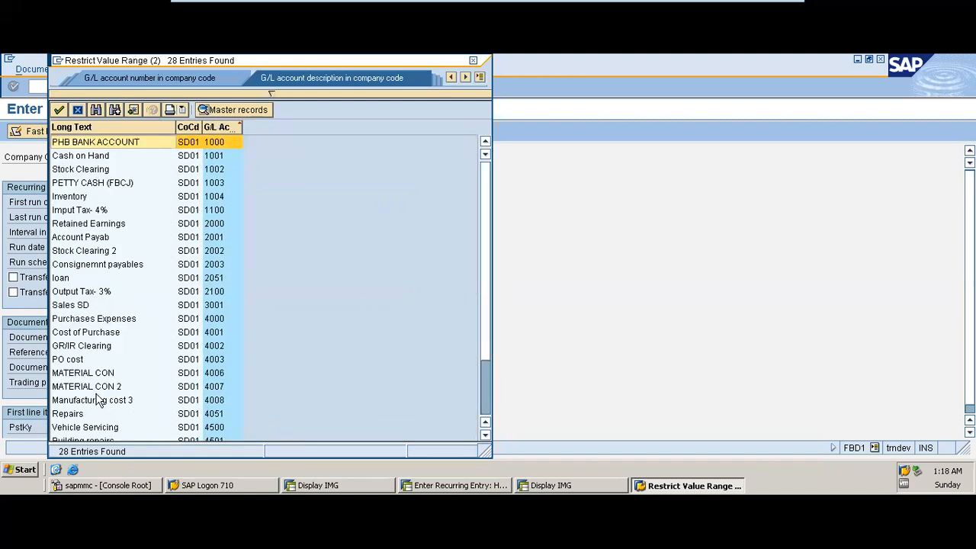
left_click(219, 127)
left_click(222, 128)
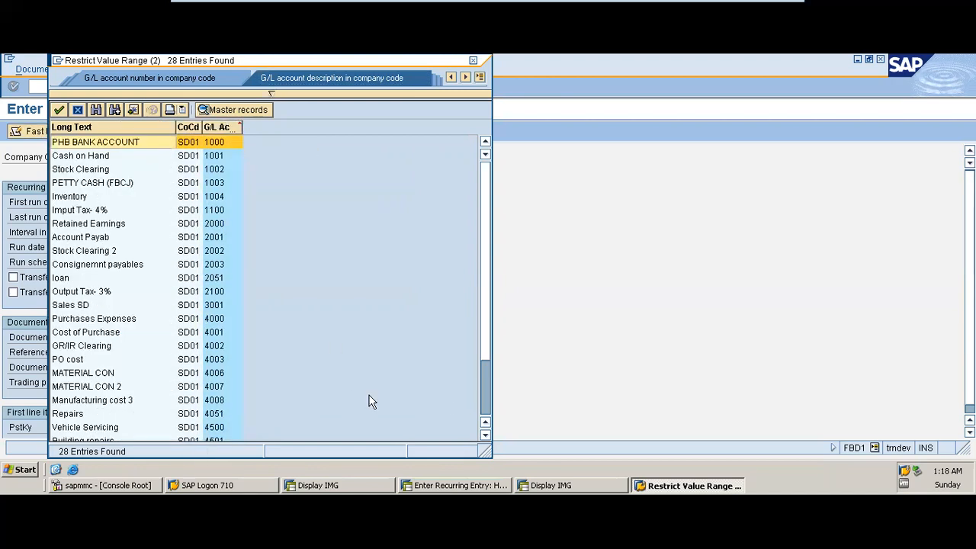
left_click(486, 436)
double_click(485, 435)
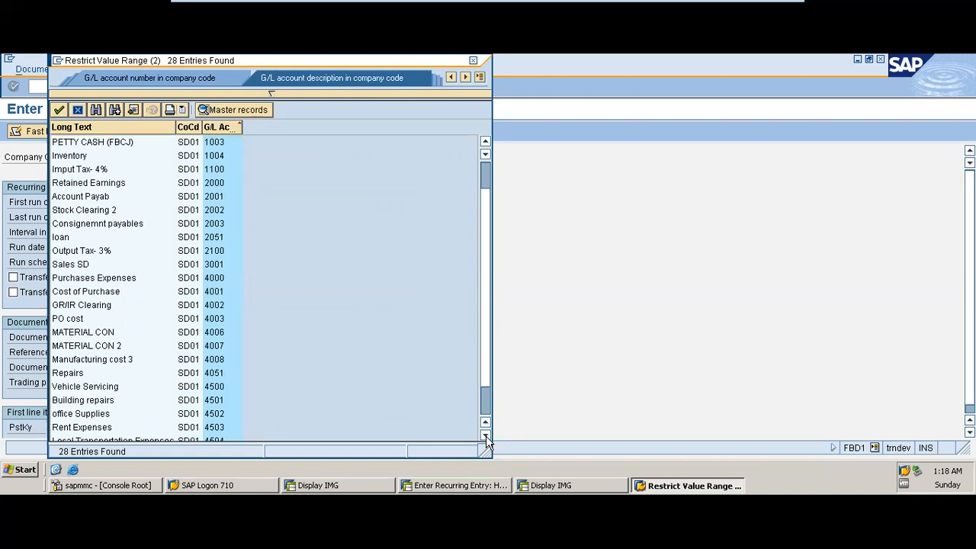
left_click(486, 436)
double_click(104, 416)
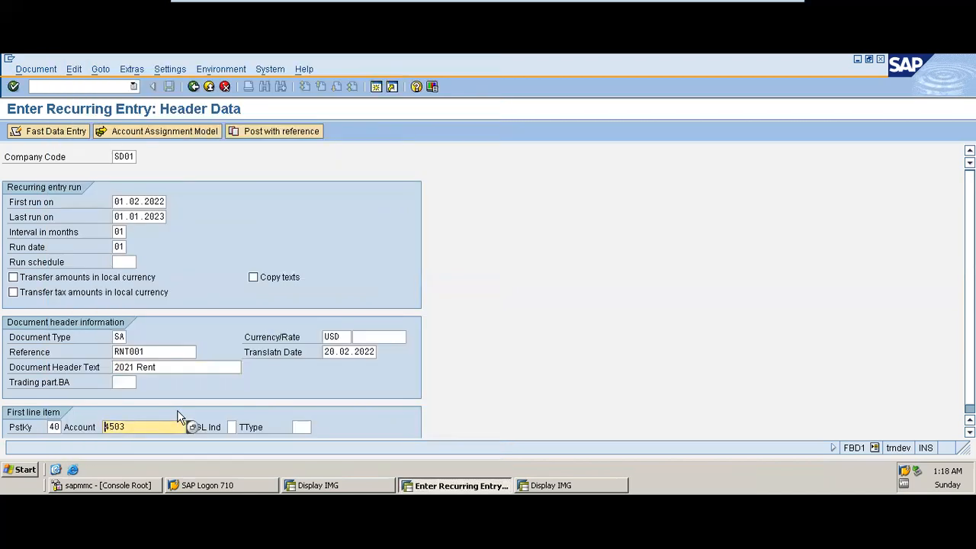
Set the translation date to 01.02.2022 and proceed to the first line item.
left_click(334, 355)
key("BackSpace")
key("BackSpace")
type("01")
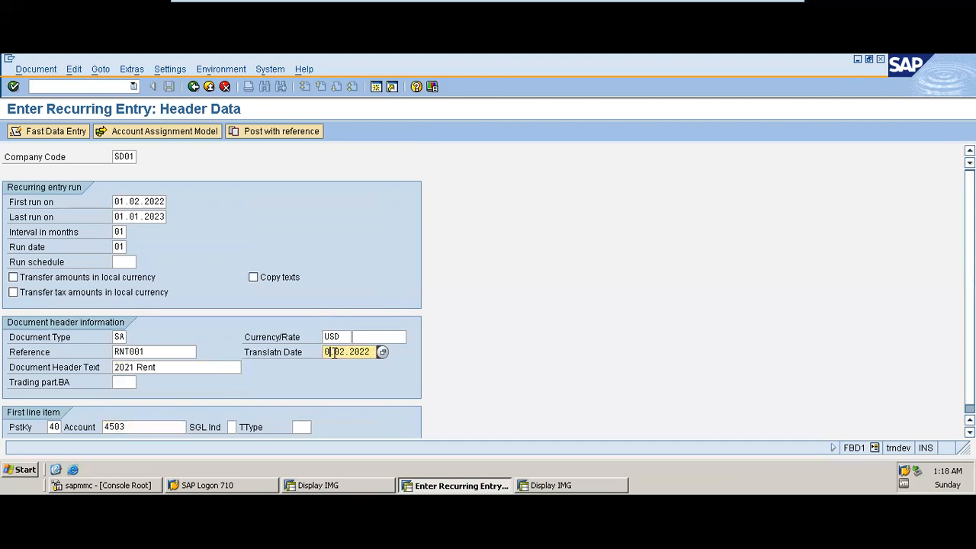
key("Return")
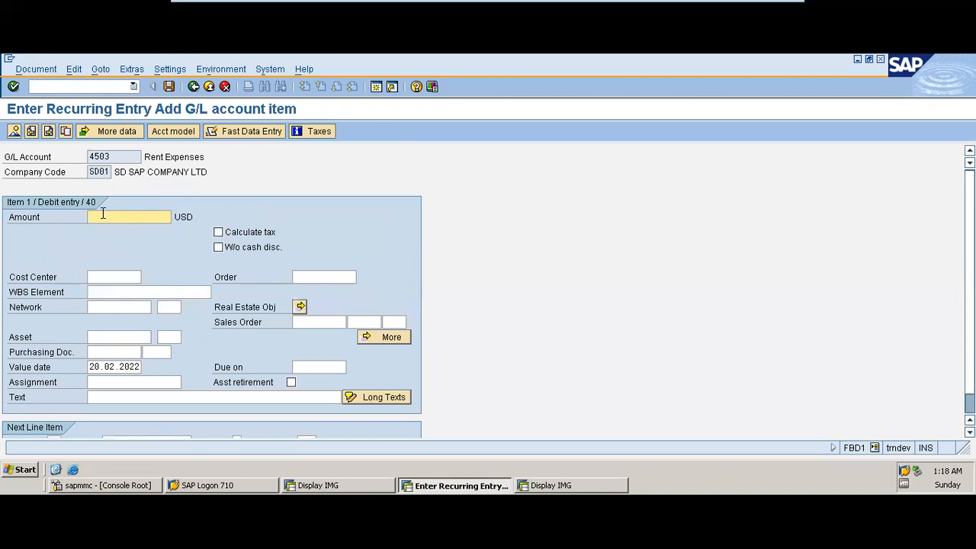
Set the debit item's amount to 2000 USD and its text to "2022- 2023 rent expense".
type("2000")
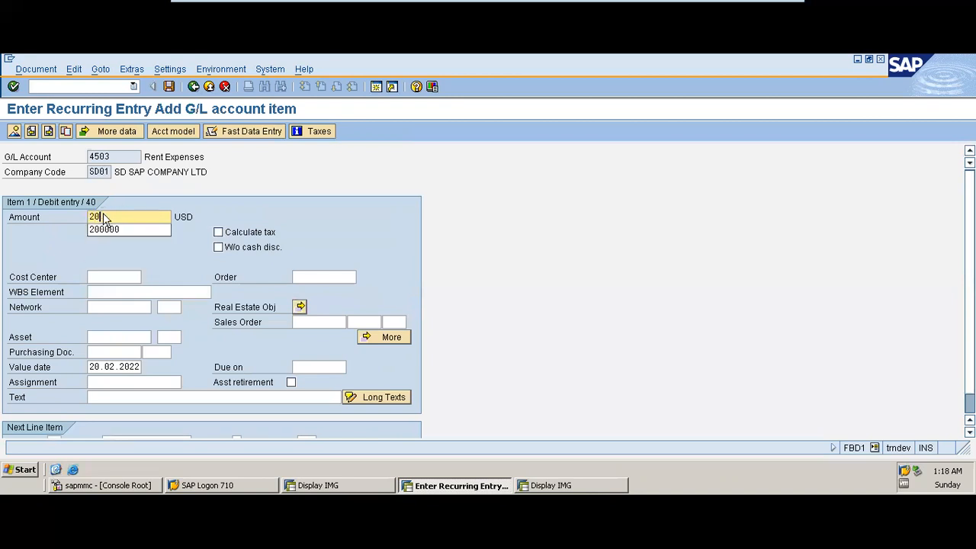
left_click(111, 278)
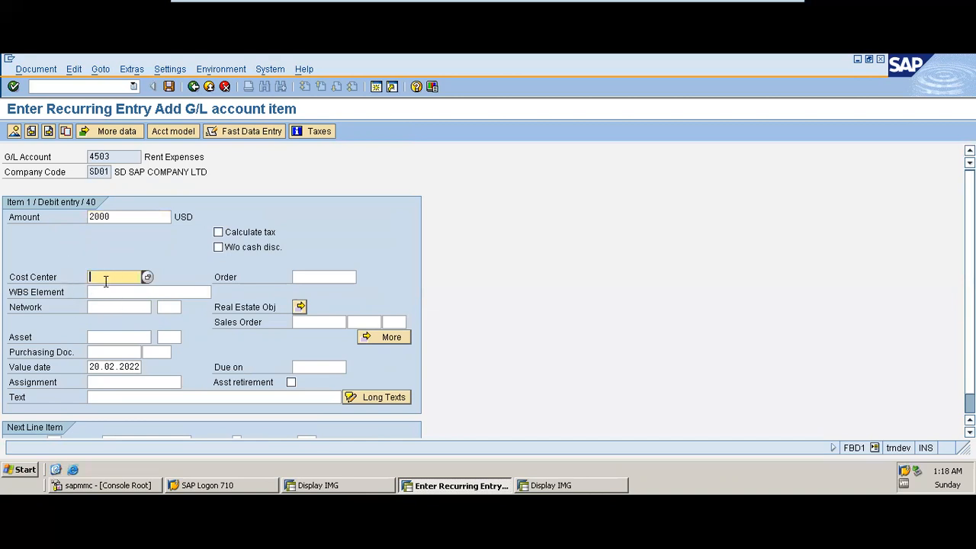
left_click(136, 398)
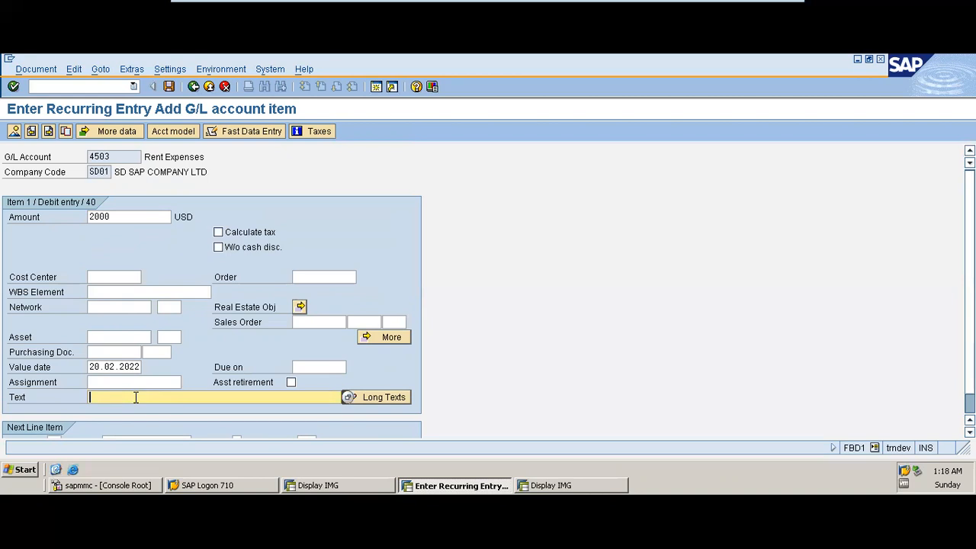
type("2022- 2023 rent expense")
key("Return")
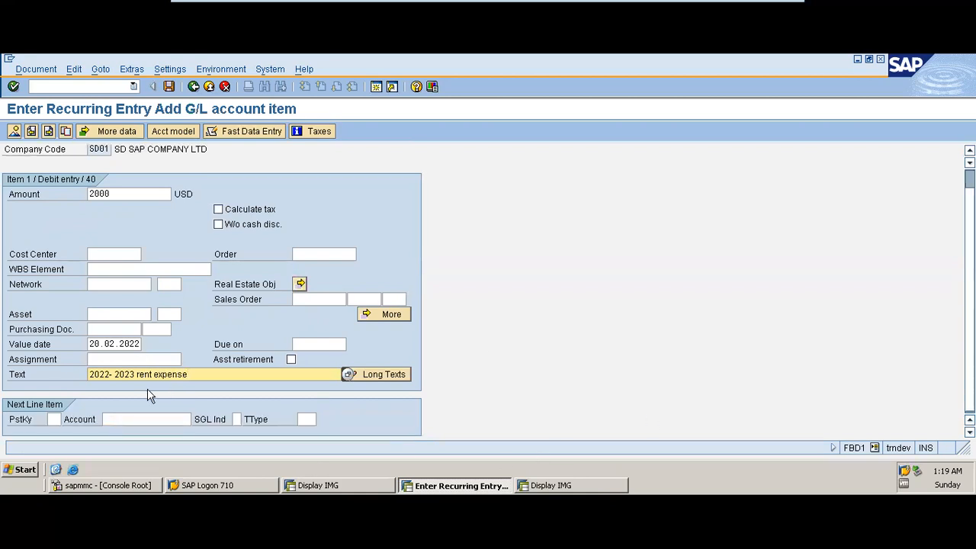
Add a next line item with posting key 50 and G/L account 1000 (PHB BANK ACCOUNT) looked up in company code SD01.
left_click(55, 420)
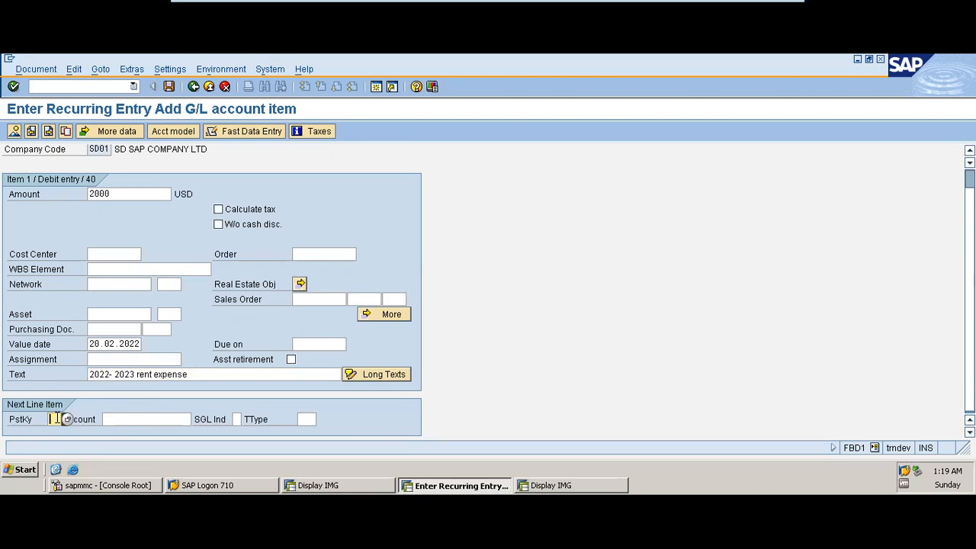
type("50")
left_click(153, 419)
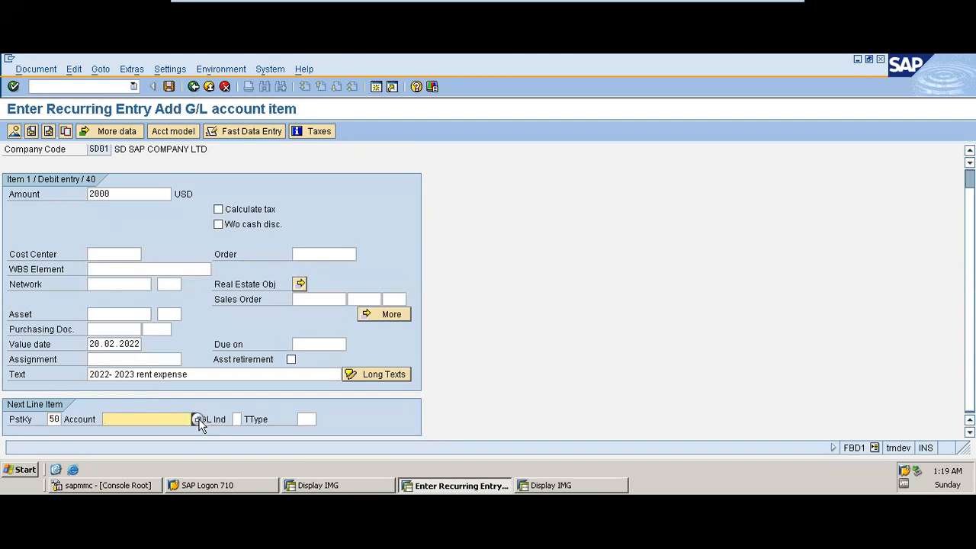
left_click(197, 418)
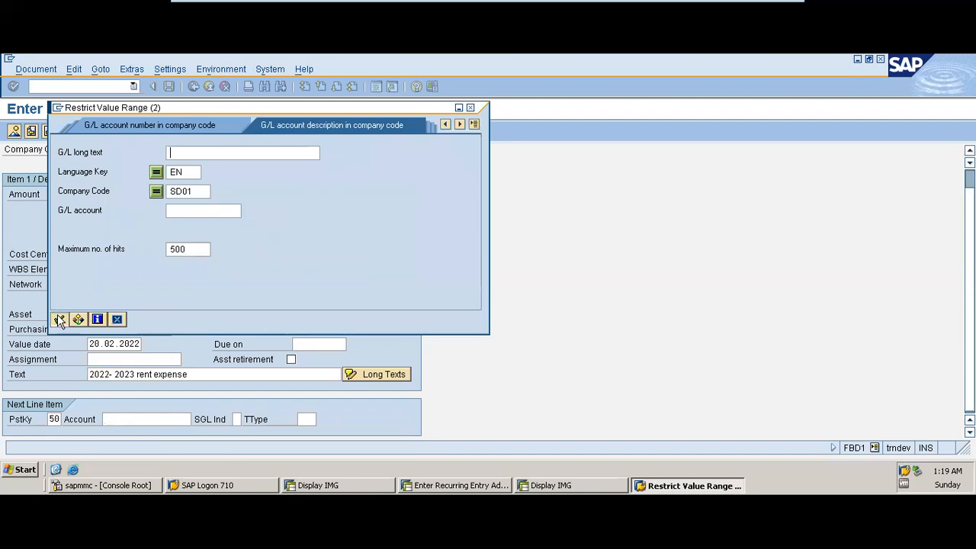
left_click(60, 318)
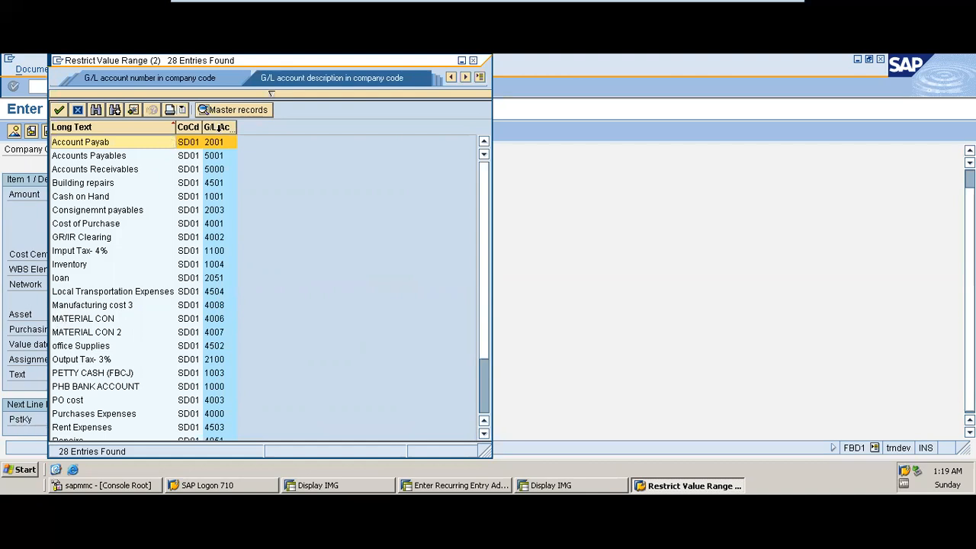
left_click(219, 126)
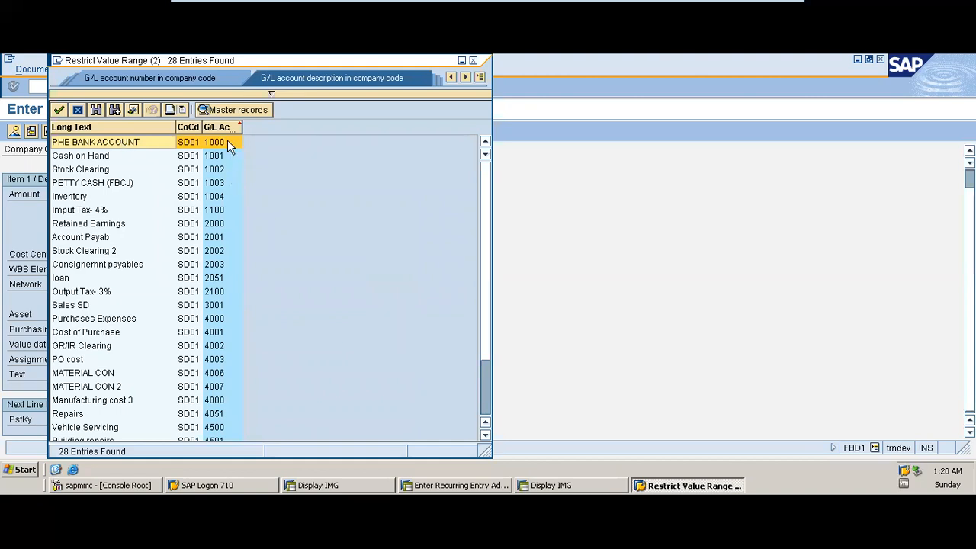
double_click(127, 143)
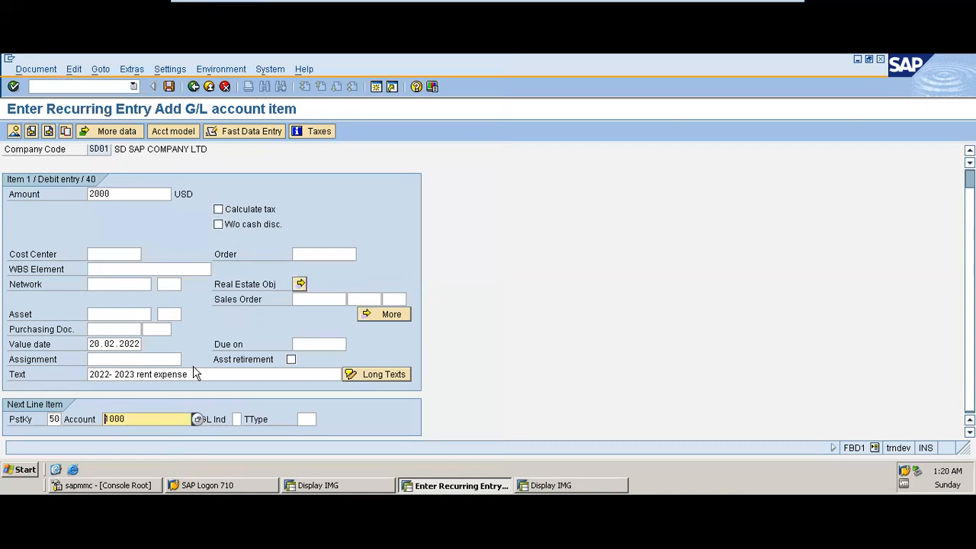
key("Return")
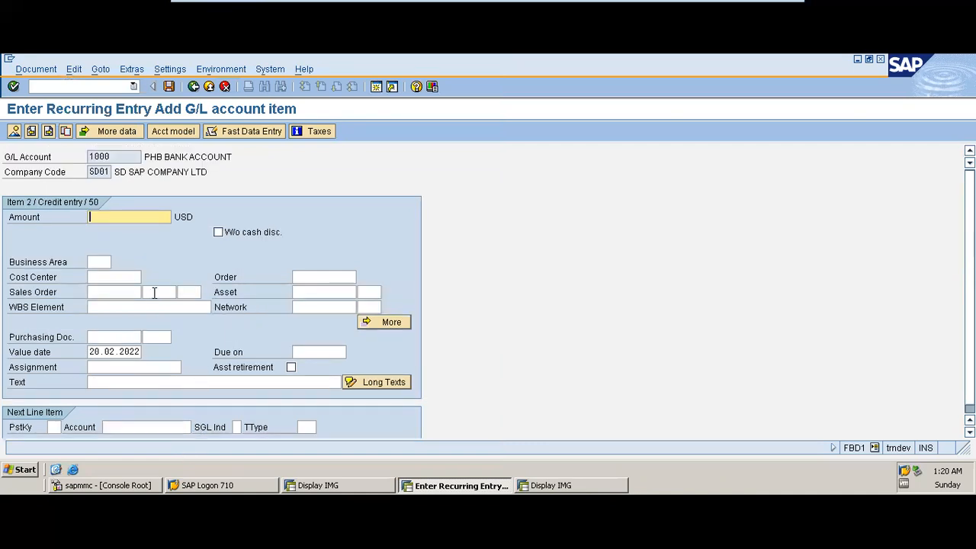
Set the credit item's amount to 2000 USD and reuse the text "2022- 2023 rent expense".
type("2000")
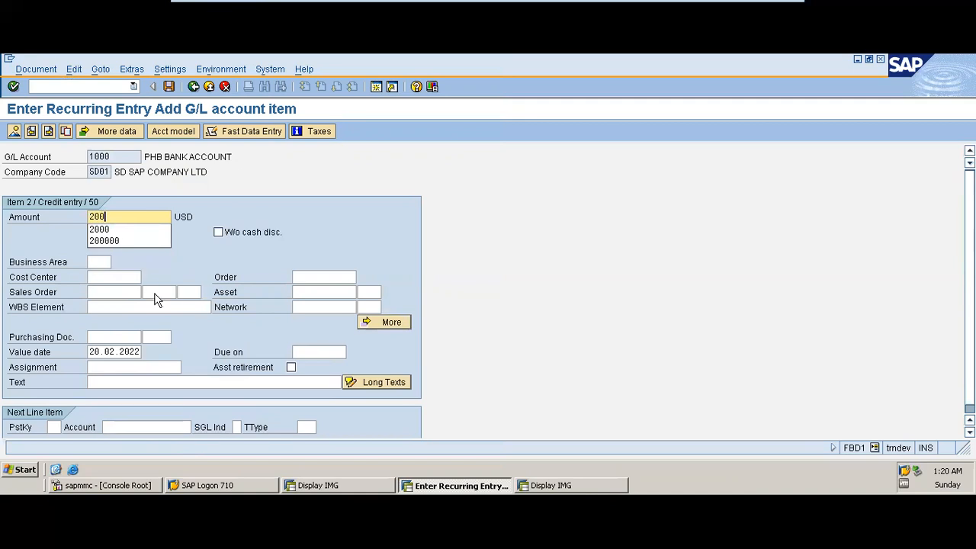
left_click(143, 381)
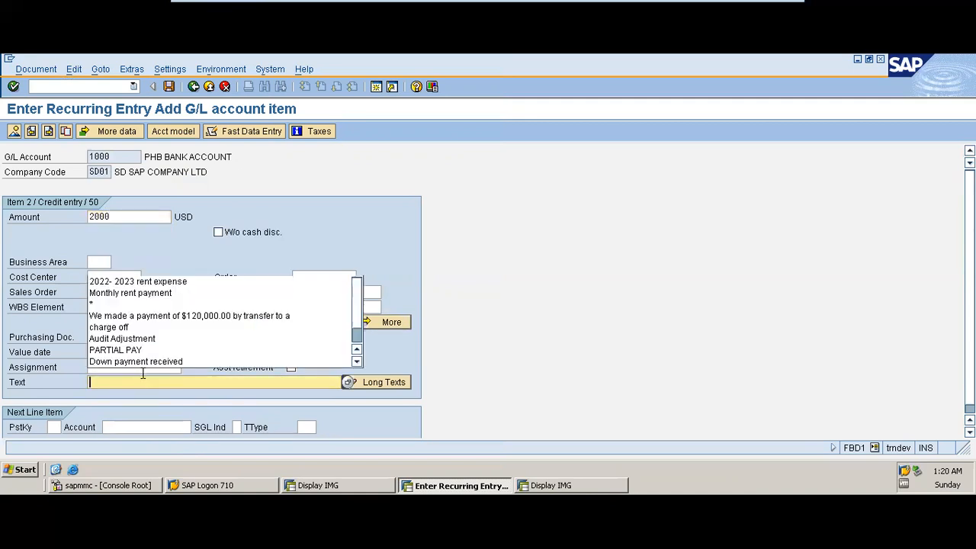
left_click(162, 280)
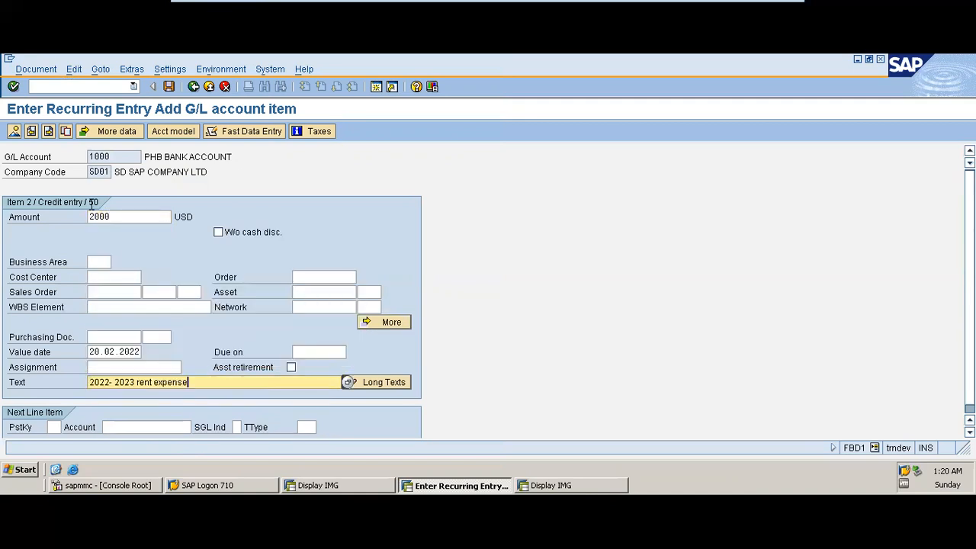
Display the document overview, post the recurring entry document and return to SAP Easy Access.
left_click(14, 132)
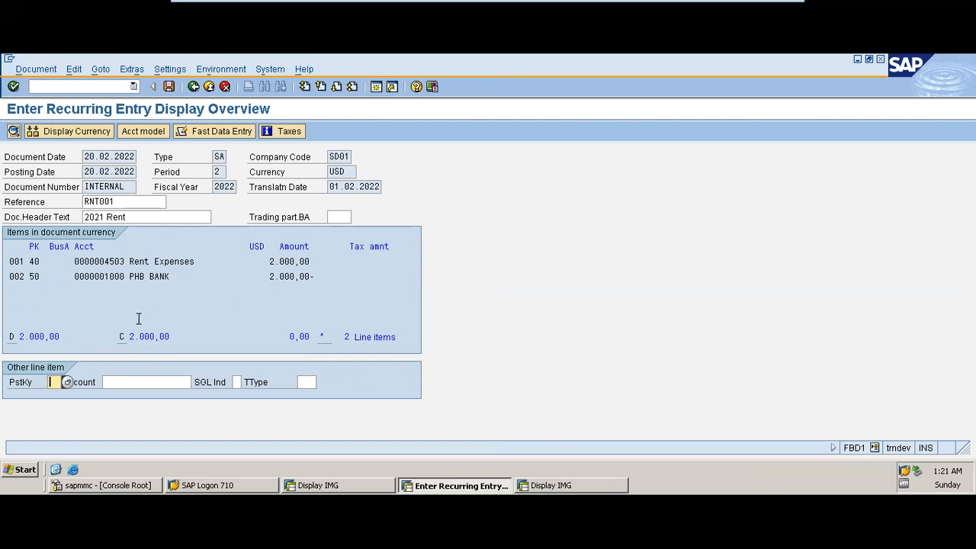
left_click(41, 70)
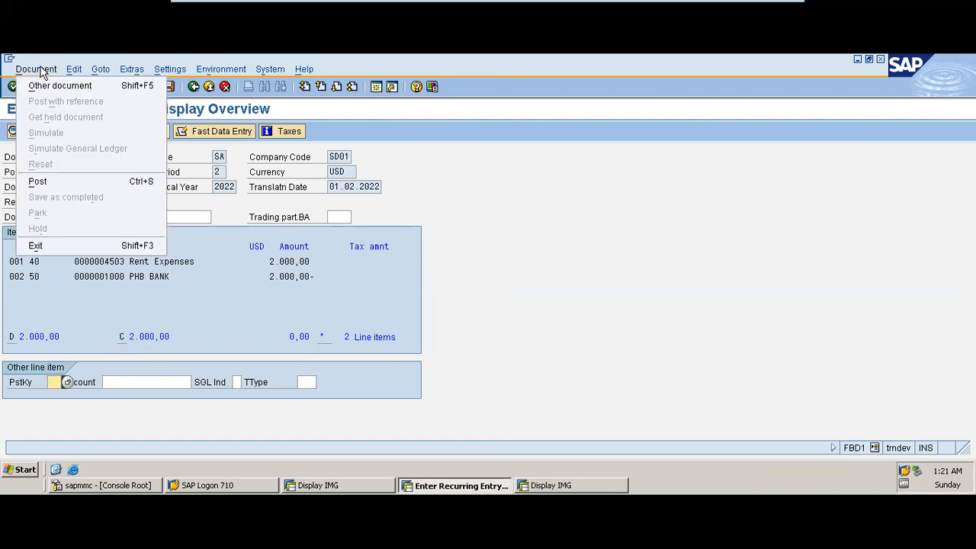
left_click(56, 182)
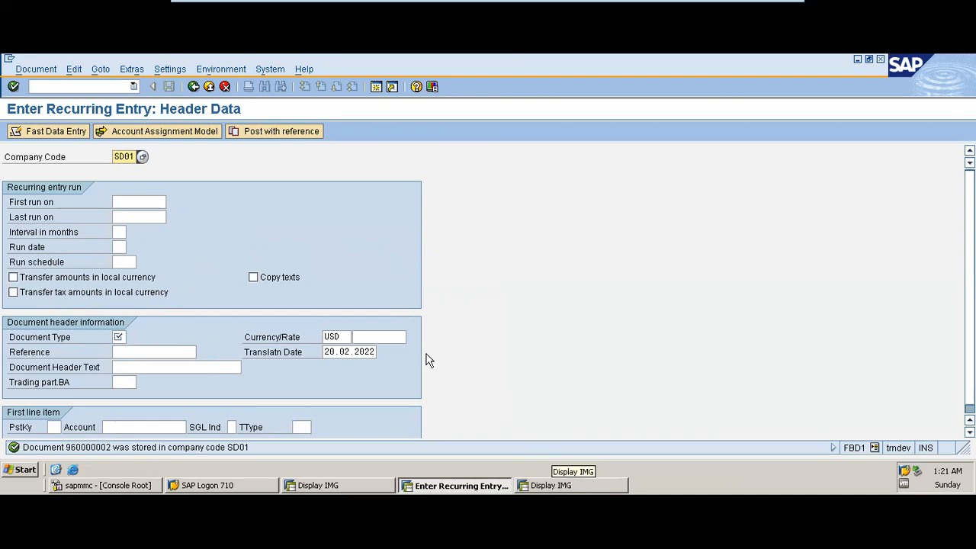
left_click(194, 86)
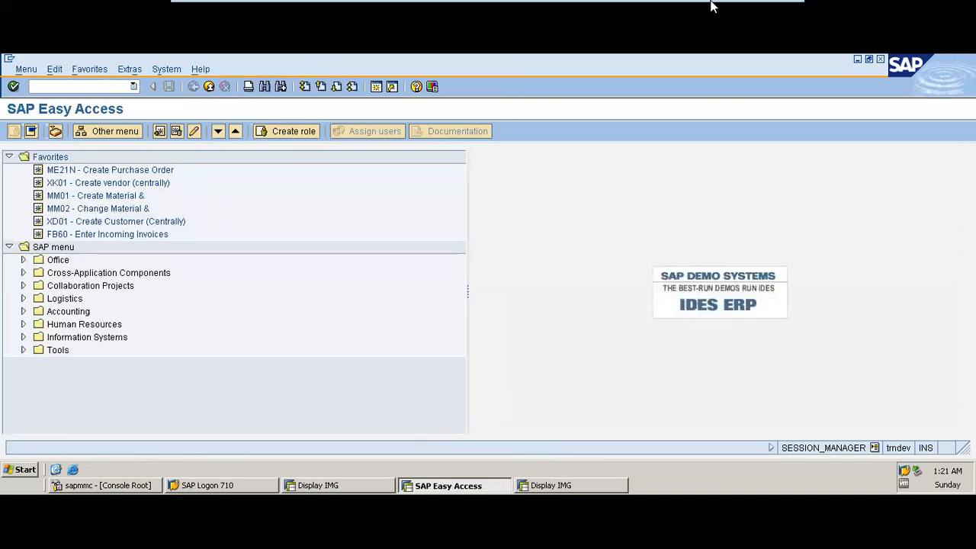
Check the transaction codes on slide 3 in PowerPoint and display the posted recurring document in SAP with FBD3.
left_click(750, 8)
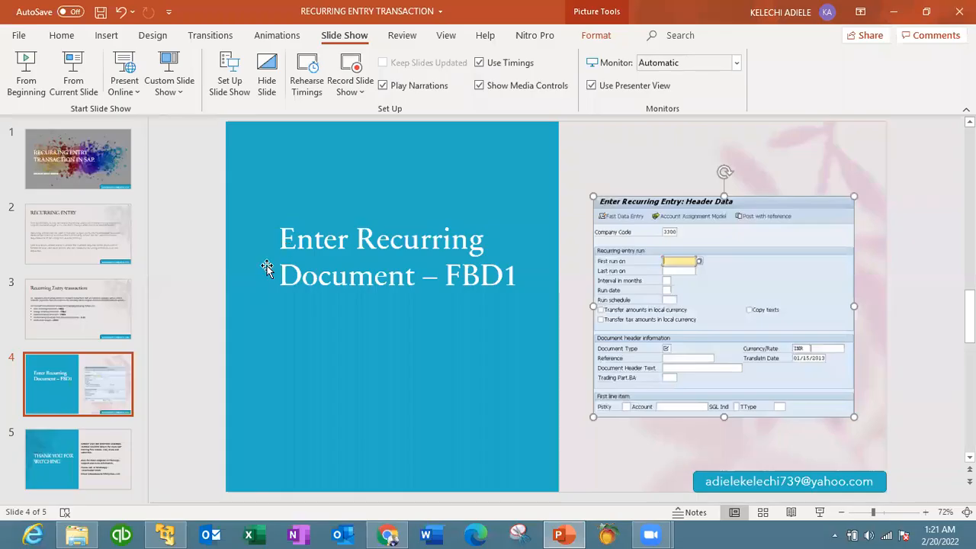
left_click(84, 321)
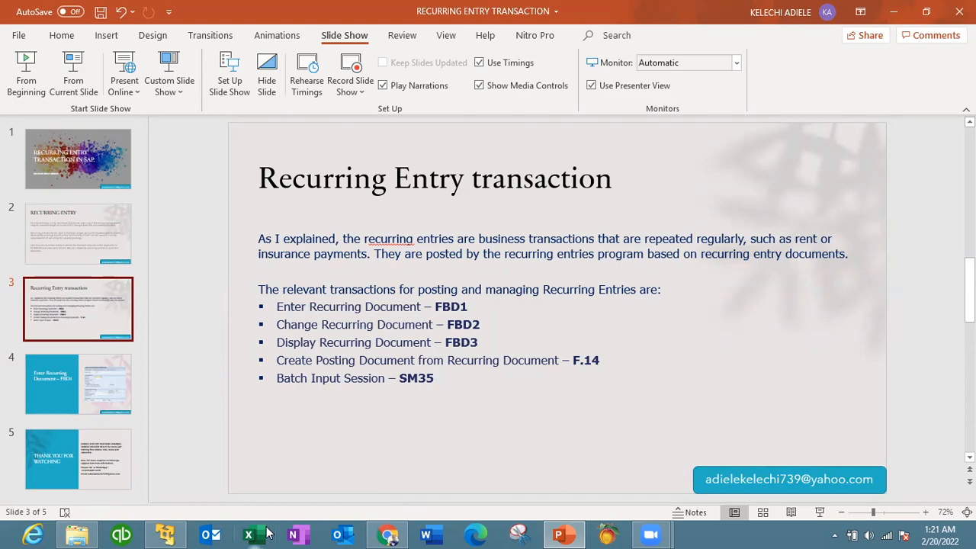
left_click(166, 535)
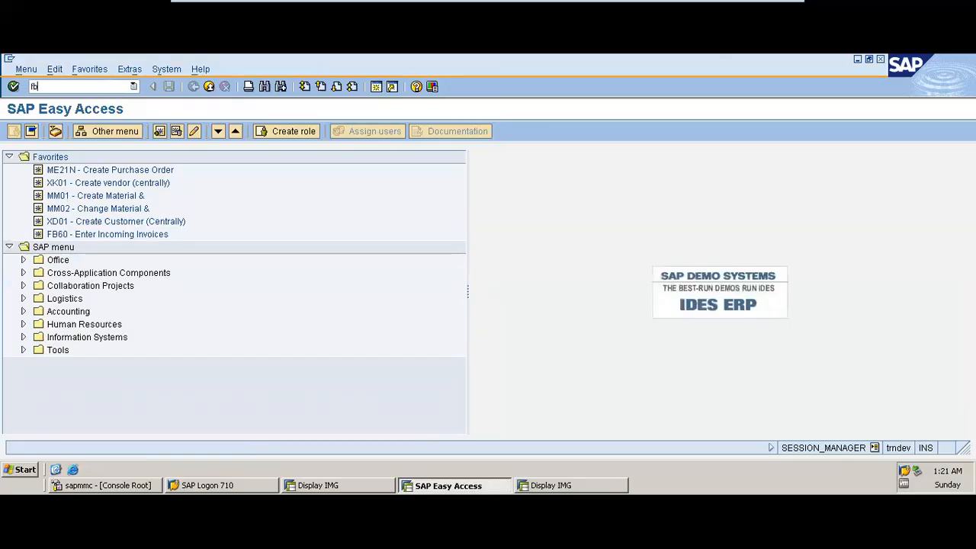
key("Return")
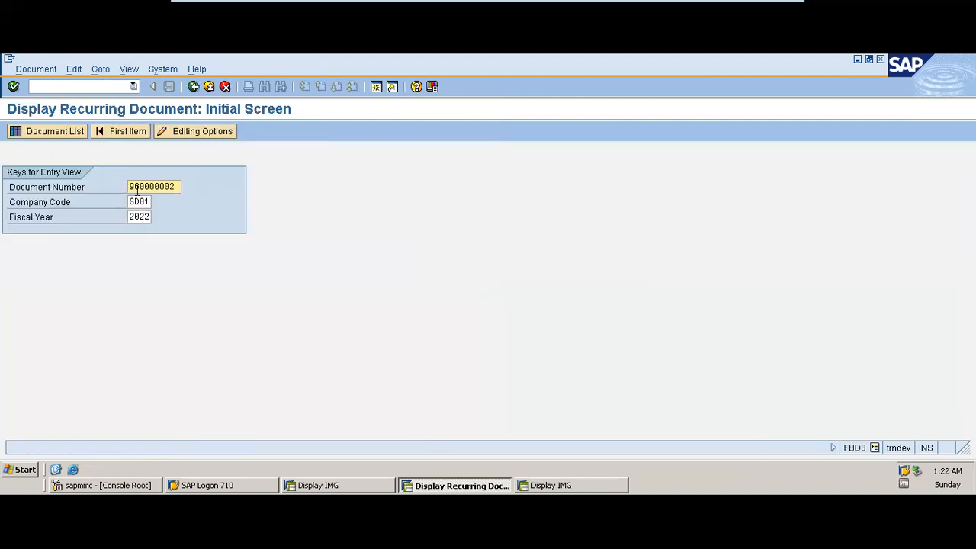
left_click(55, 137)
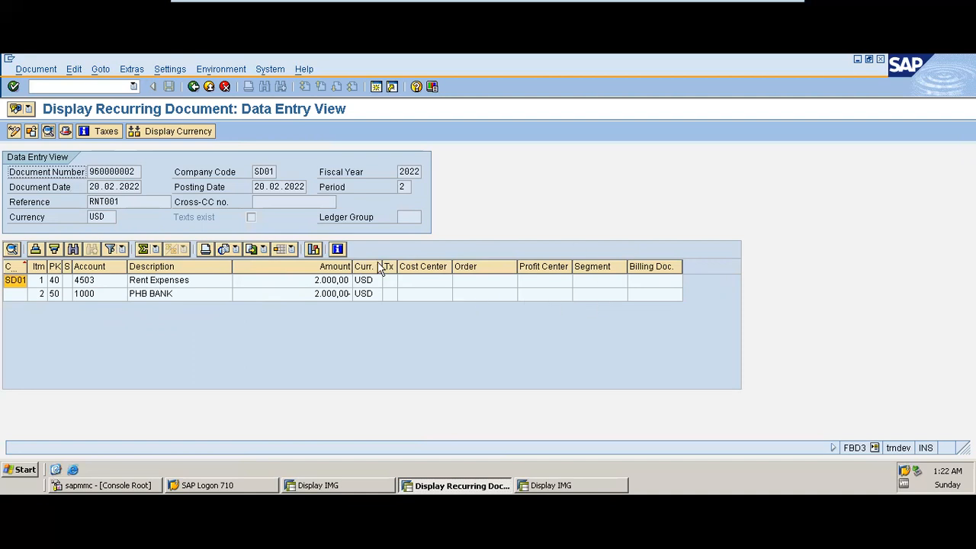
left_click(195, 86)
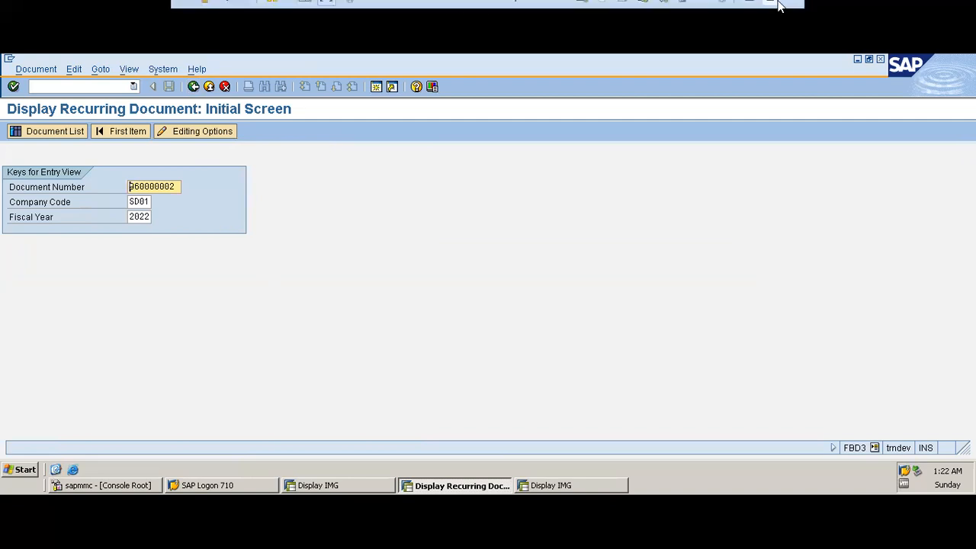
Check the transaction codes in PowerPoint, return to SAP and open transaction F.14 with the selection variant F.14 VARIANT.
left_click(748, 6)
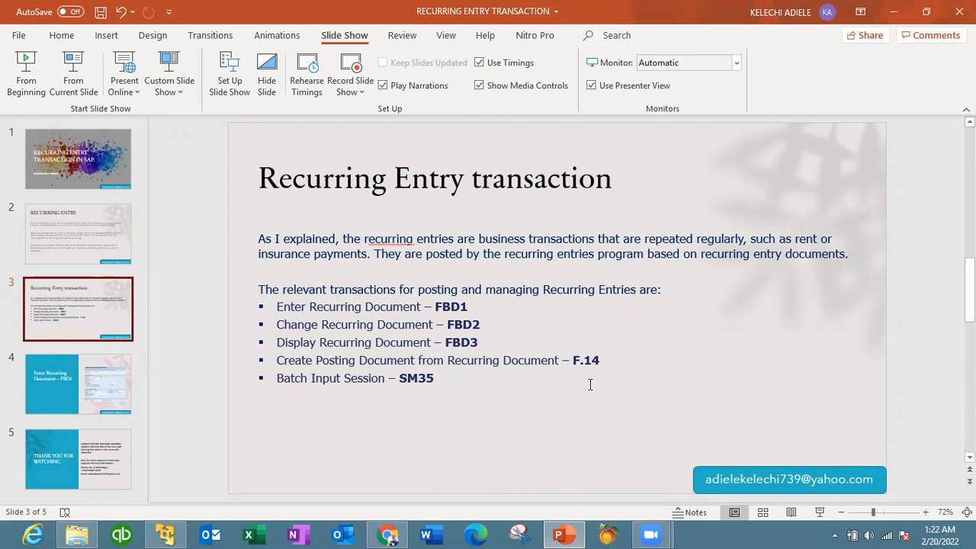
left_click(166, 535)
left_click(194, 85)
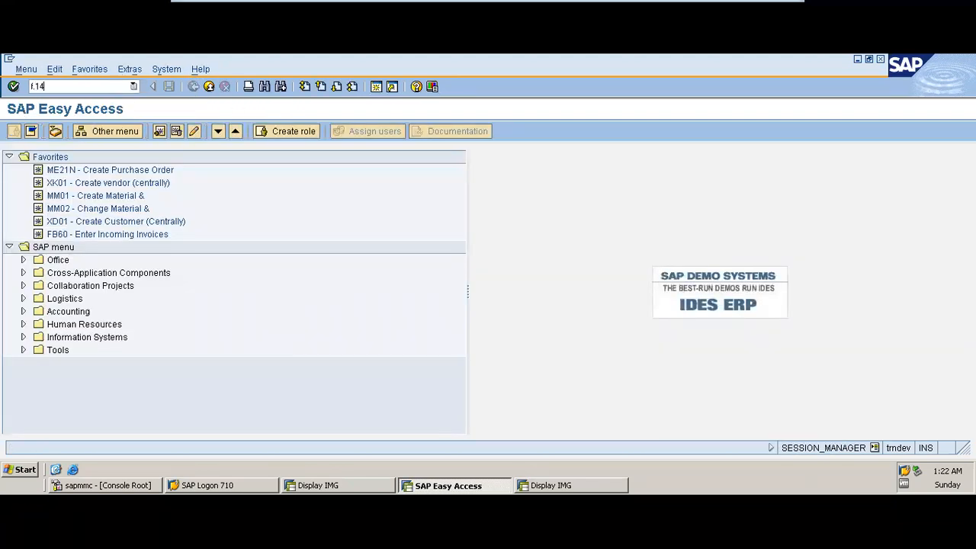
key("Return")
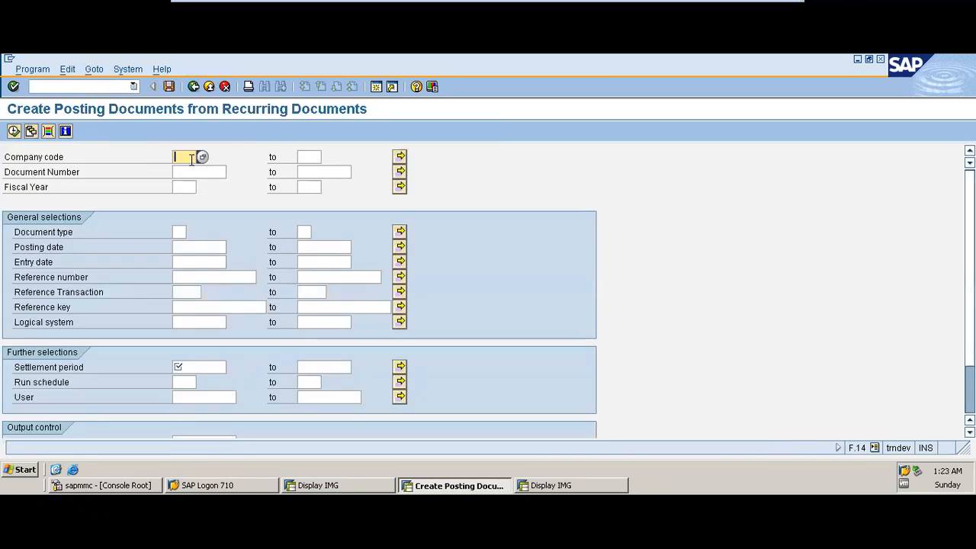
left_click(32, 133)
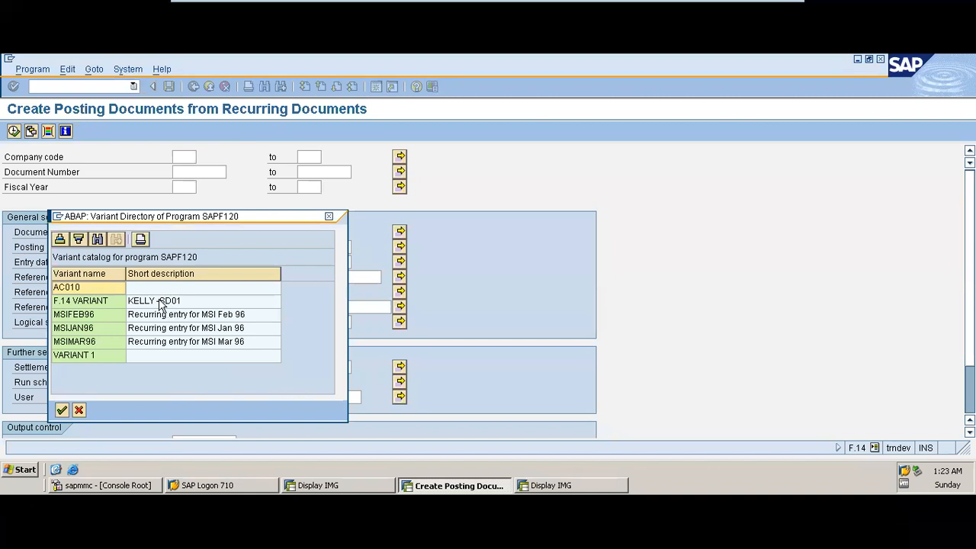
double_click(160, 303)
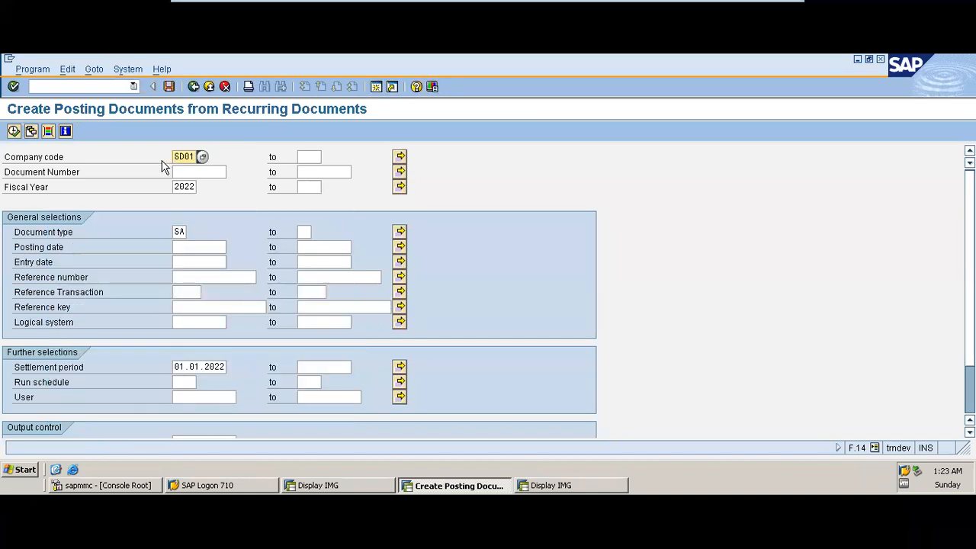
Set the settlement period start to 01.02.2022 and execute the creation of posting documents.
left_click(199, 367)
left_click(191, 367)
key("Delete")
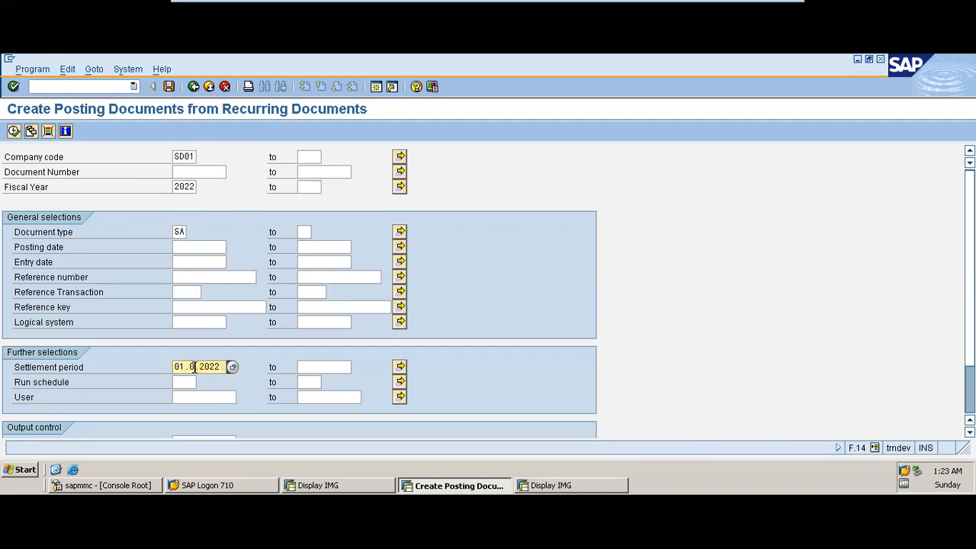
type("2")
scroll(201, 294, "down", 2)
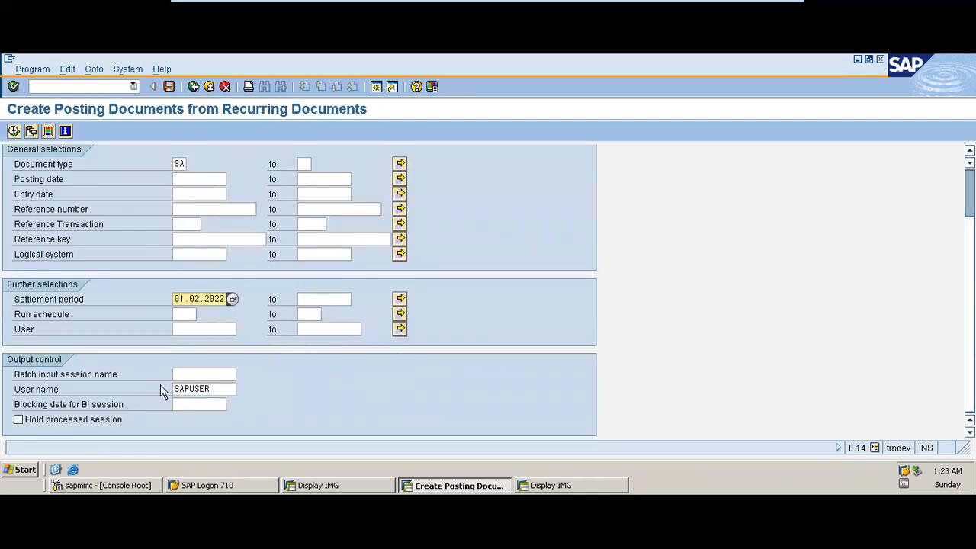
left_click(14, 132)
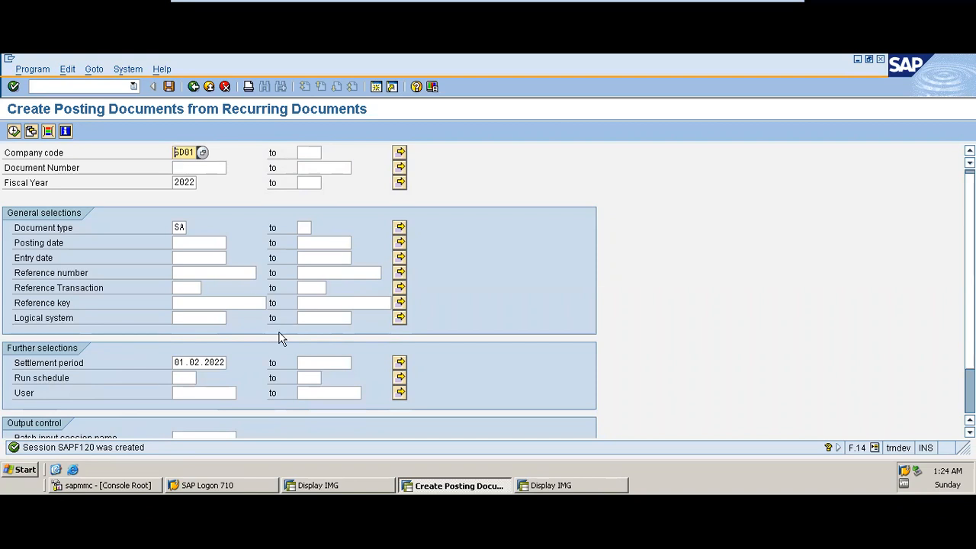
Check the batch input transaction code on the PowerPoint slide, return to SAP and open transaction SM35.
left_click(755, 9)
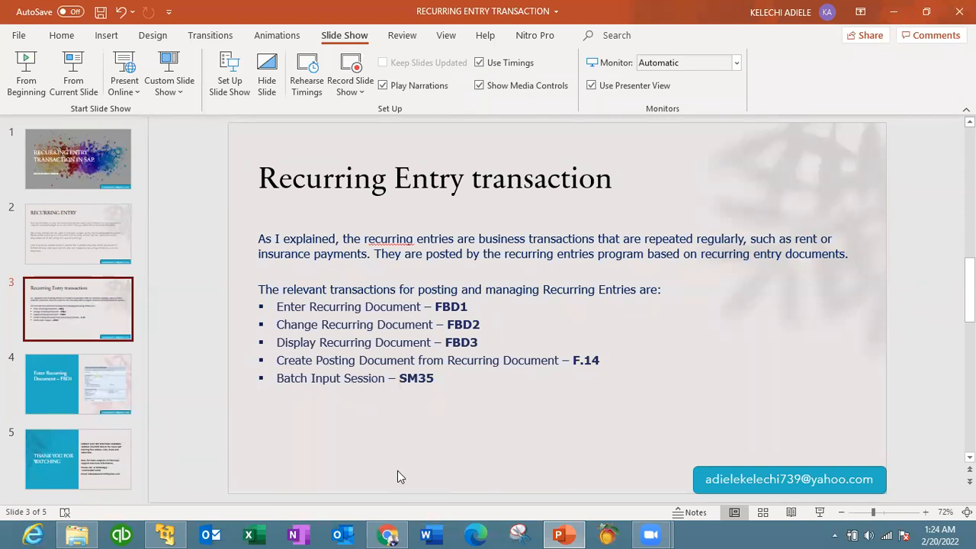
left_click(166, 534)
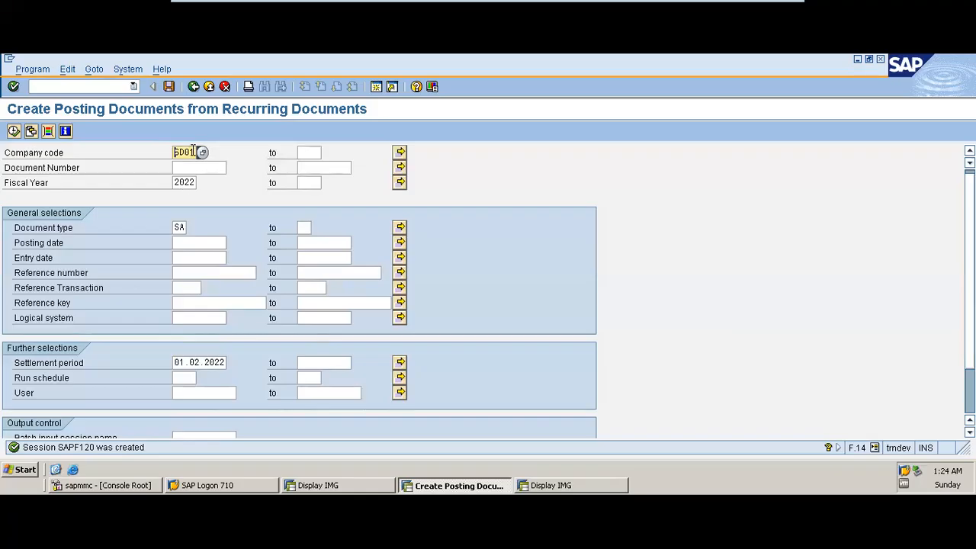
left_click(195, 87)
type("sm35")
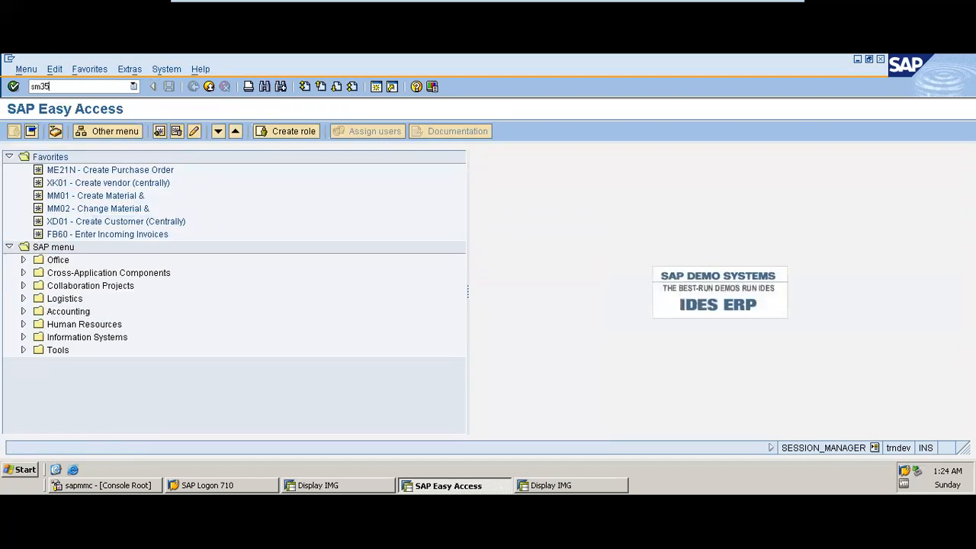
key("Return")
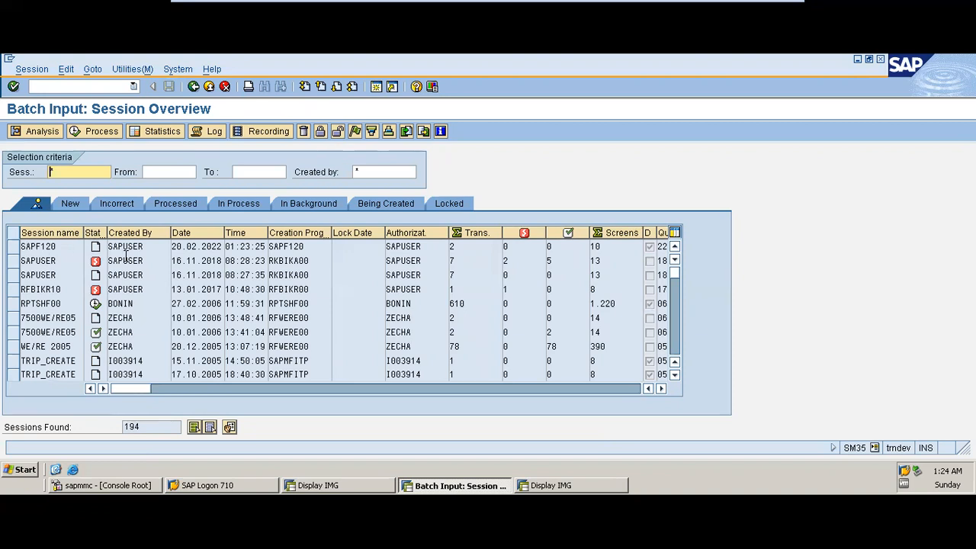
Process session SAPF120 in the background with Extended log, Expert mode, Cancel if Log Error Occurs and Simulate Background Mode enabled, and refresh the session overview.
left_click(15, 248)
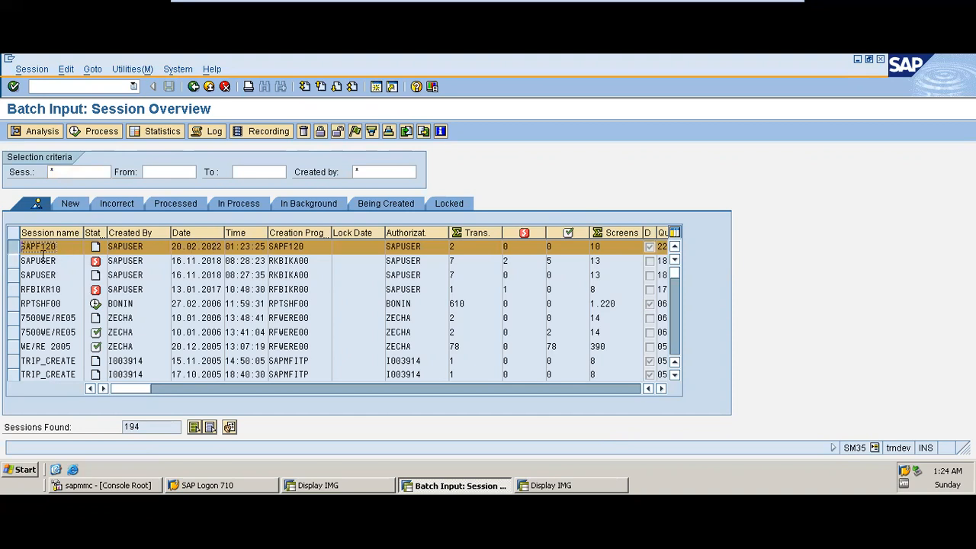
left_click(112, 132)
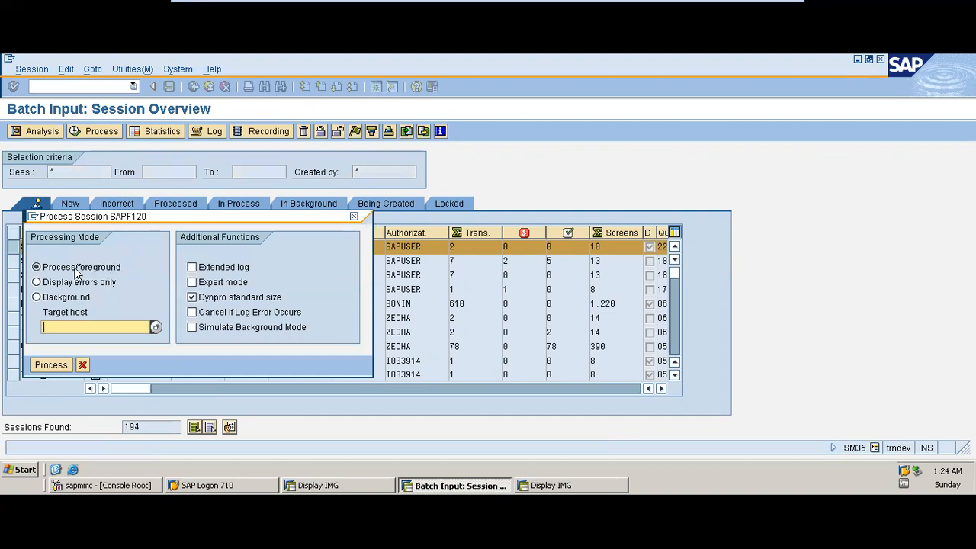
left_click(76, 298)
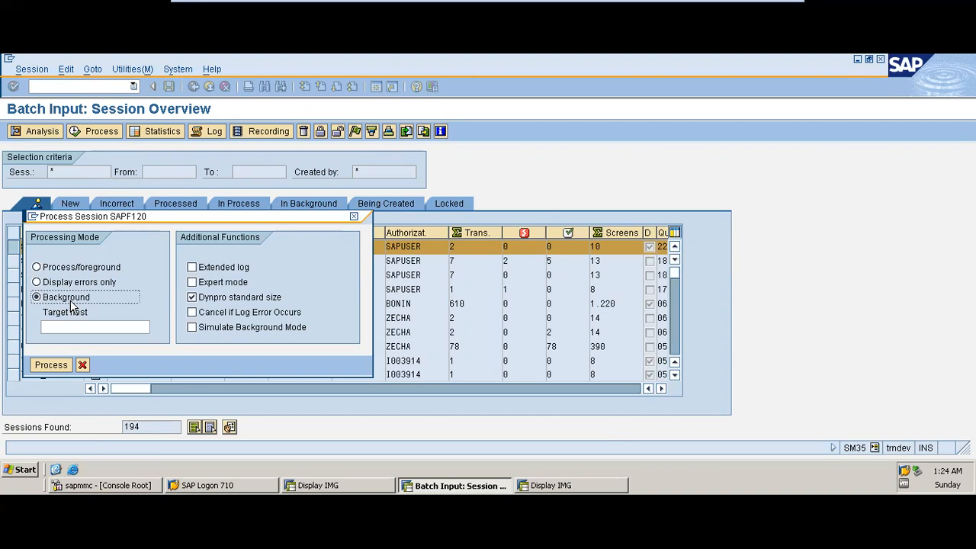
left_click(223, 268)
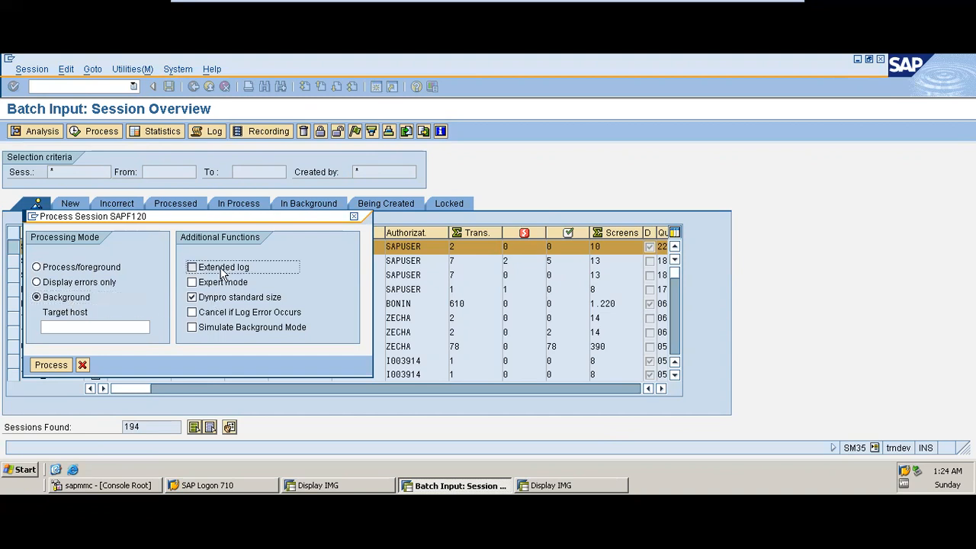
left_click(230, 319)
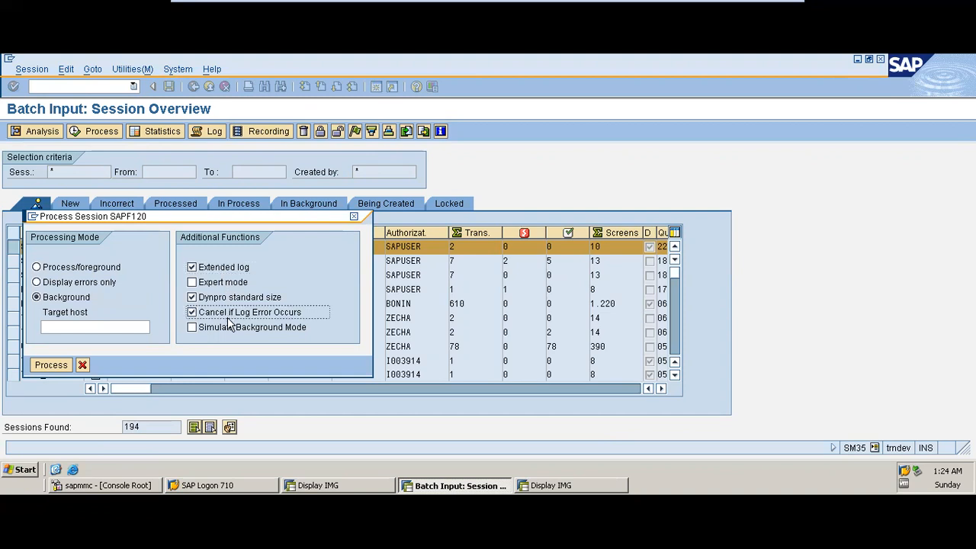
left_click(229, 328)
left_click(211, 285)
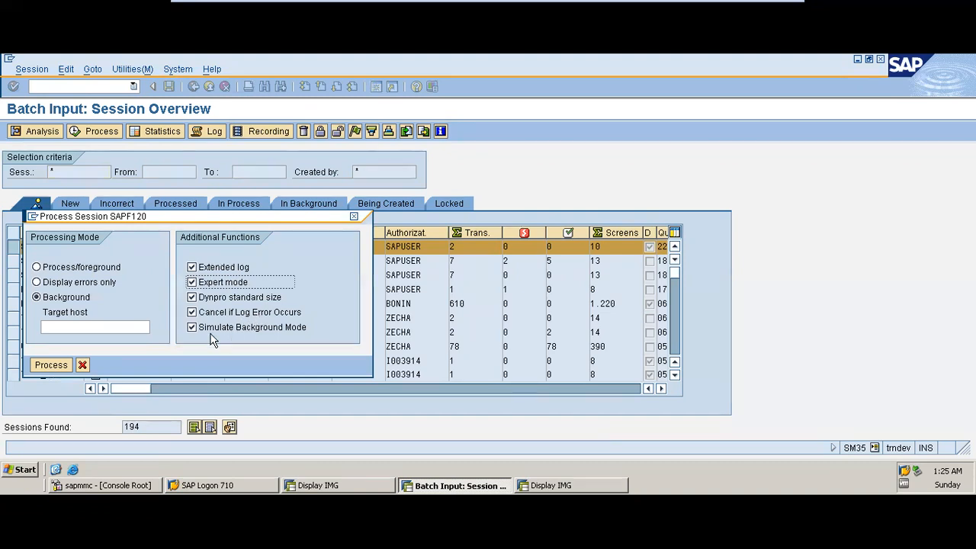
left_click(44, 369)
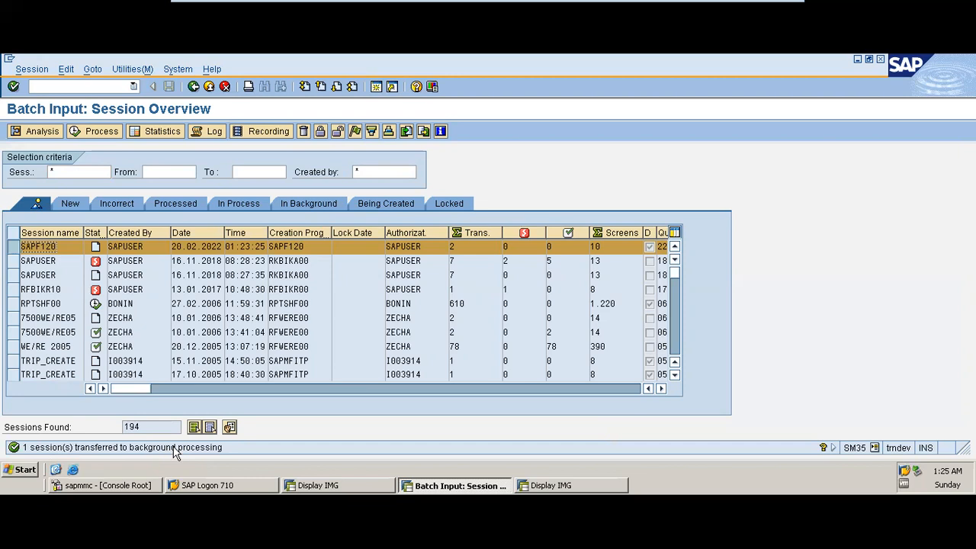
key("Return")
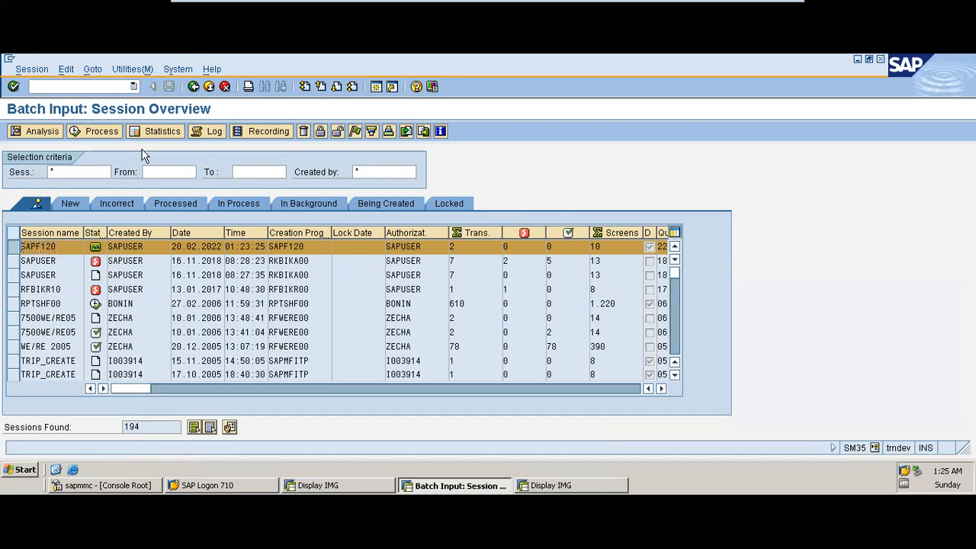
Check the log overview and the analysis of session SAPF120, and widen the Status column in the session overview.
left_click(215, 132)
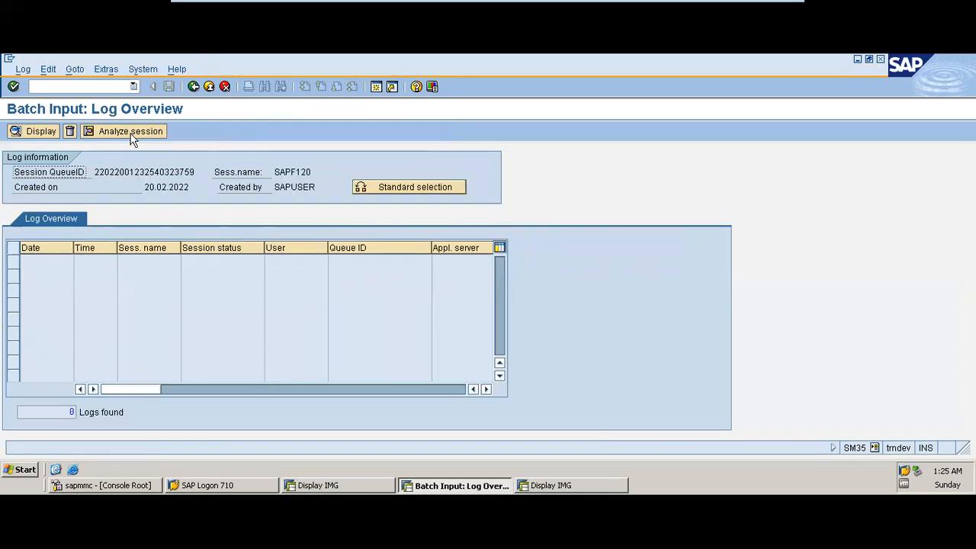
left_click(193, 86)
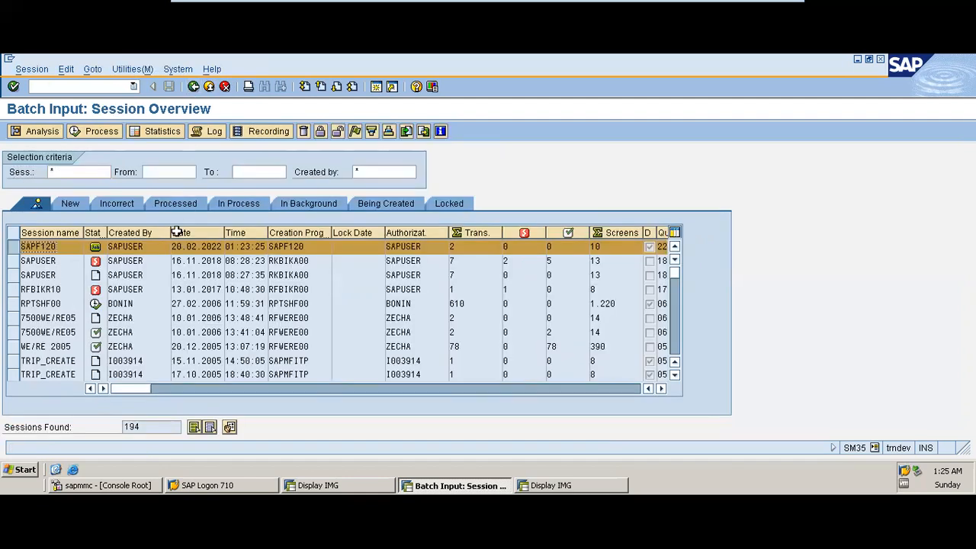
double_click(97, 254)
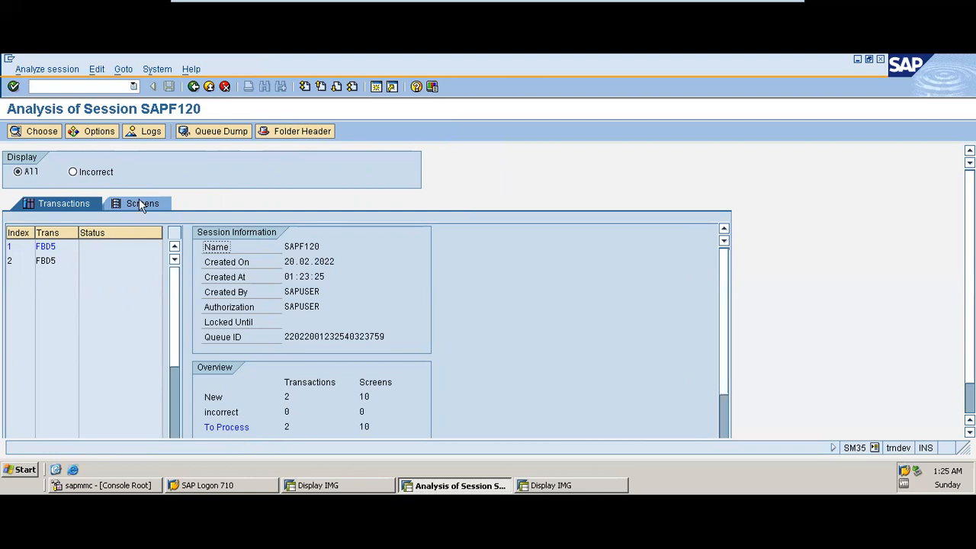
left_click(194, 87)
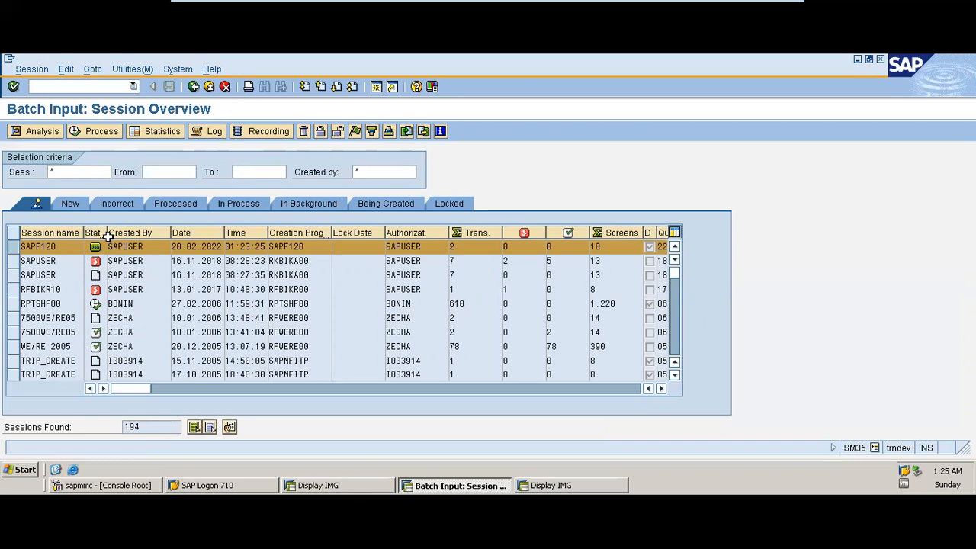
left_click_drag(107, 232, 147, 240)
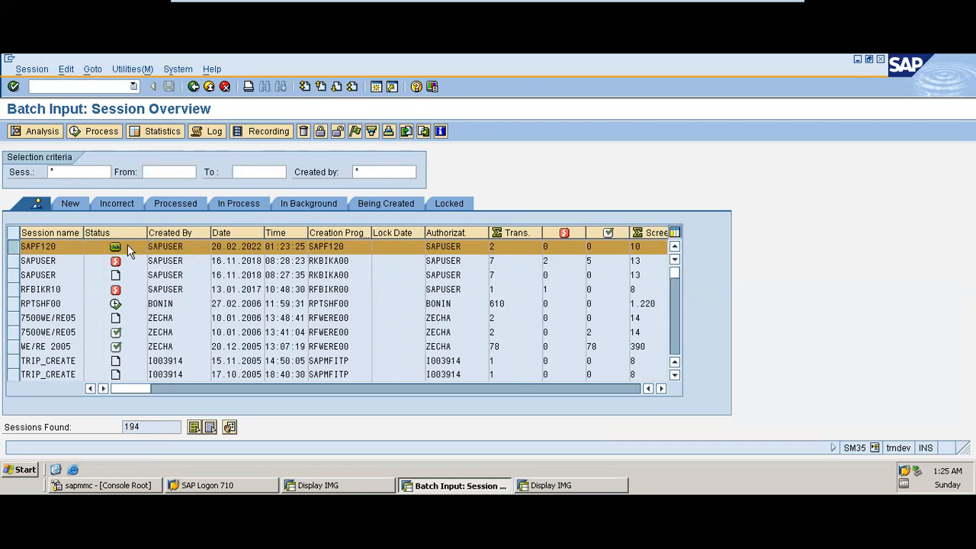
Try to process session SAPF120 again and to display its log from the log overview.
left_click(97, 135)
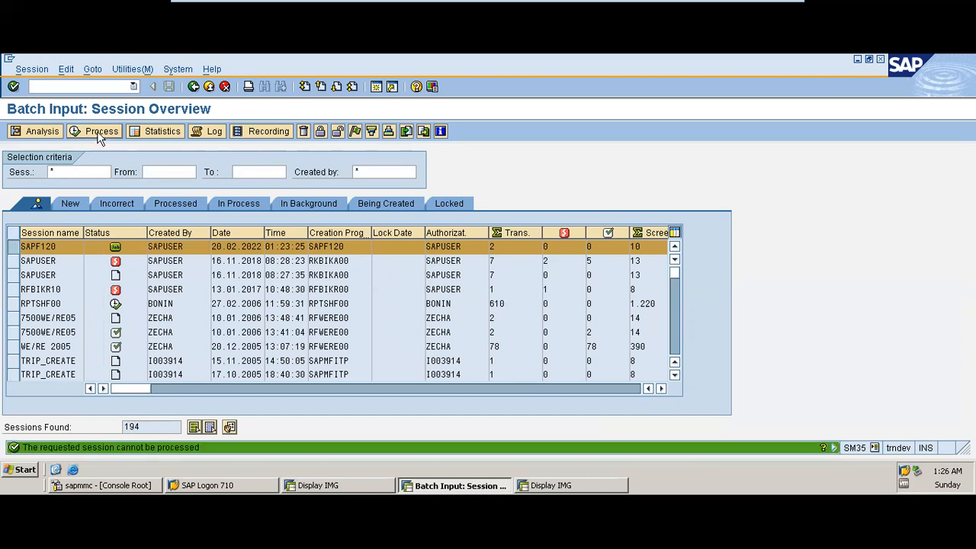
left_click(204, 133)
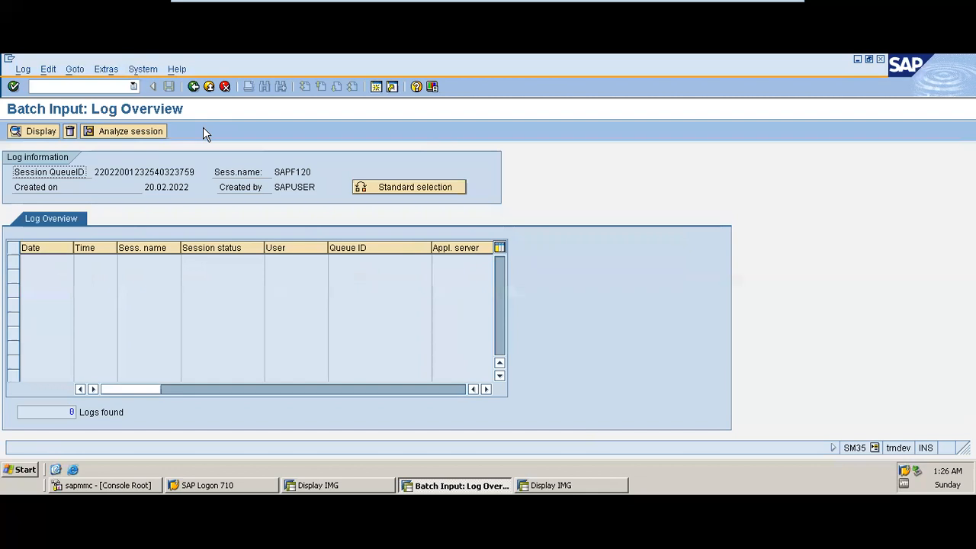
left_click(35, 131)
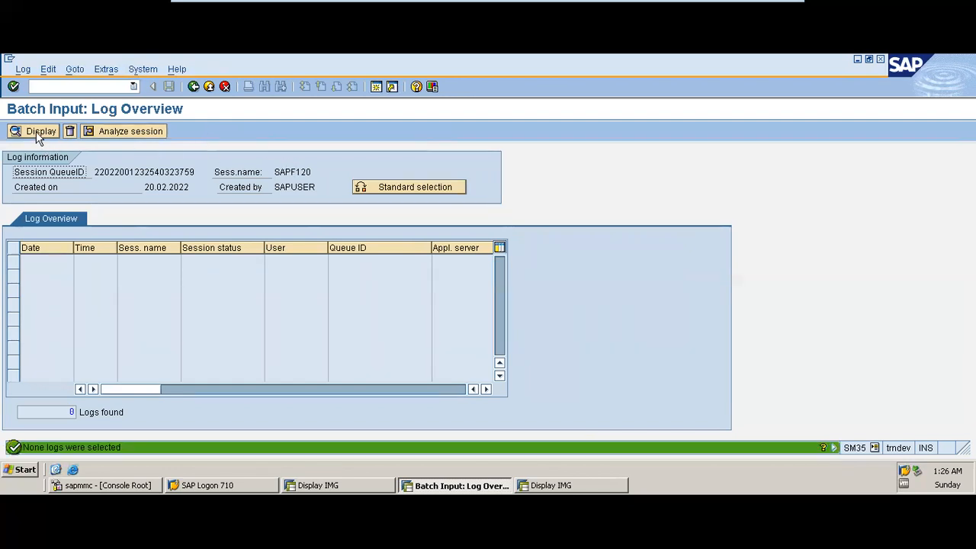
left_click(193, 86)
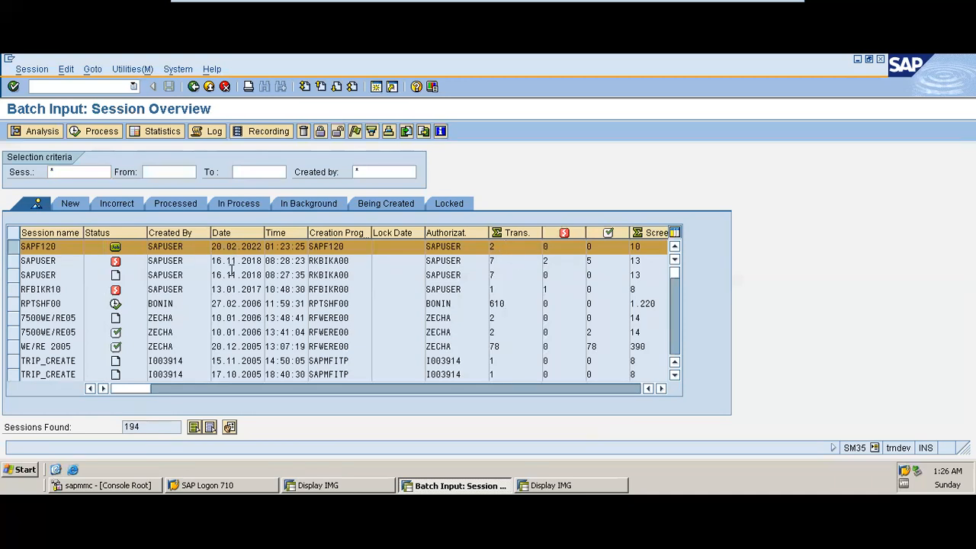
Examine the screens and logs of the second FBD5 transaction in the analysis of session SAPF120.
double_click(187, 247)
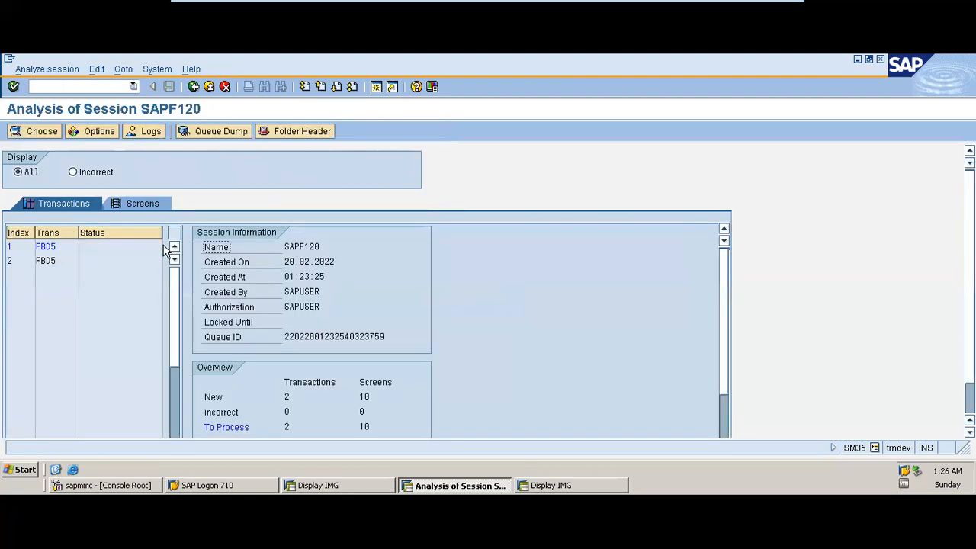
double_click(46, 261)
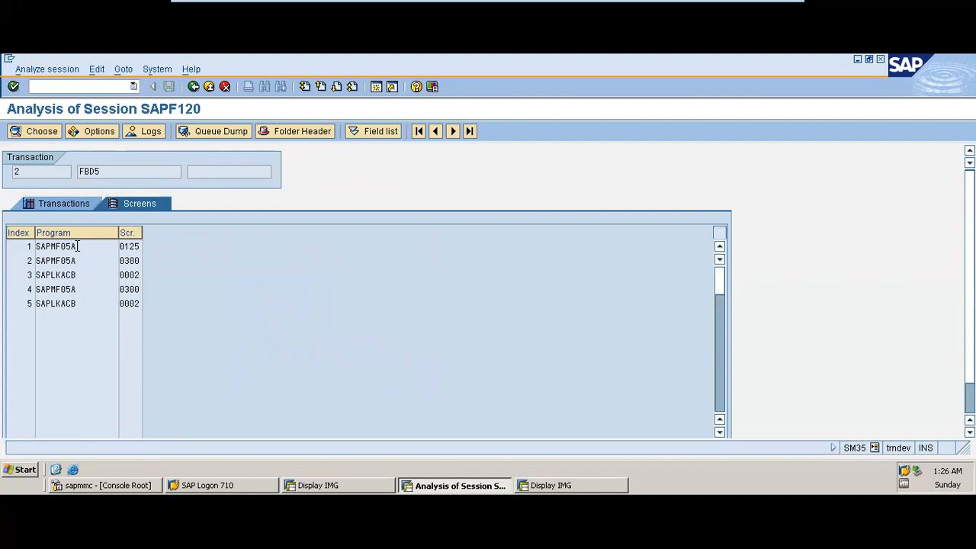
left_click(147, 131)
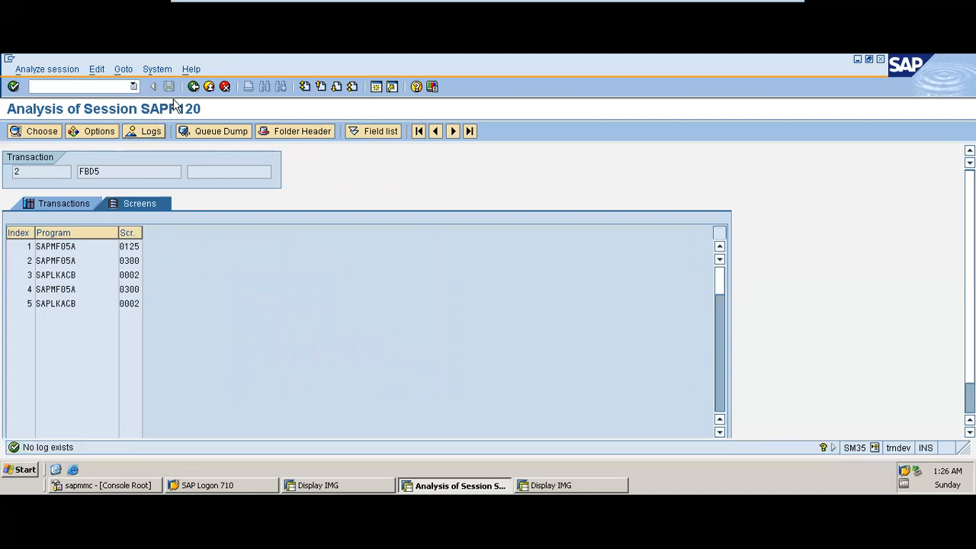
left_click(193, 87)
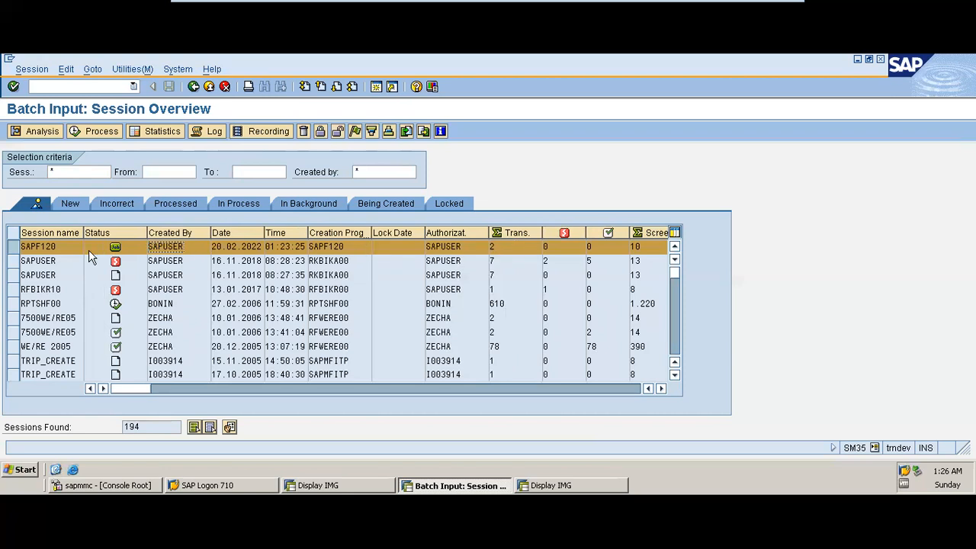
Try to analyze session SAPF120 from its log overview and return to SAP Easy Access.
left_click(211, 132)
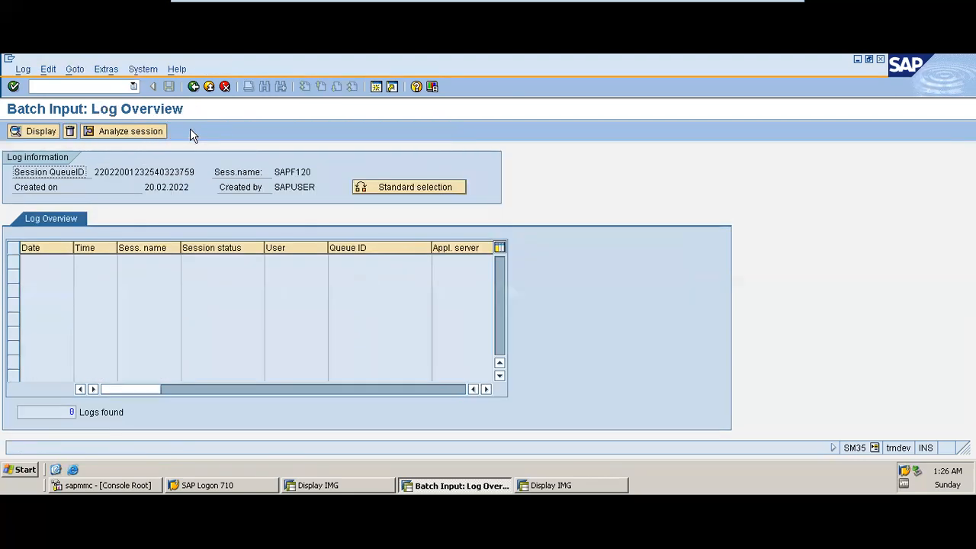
left_click(134, 134)
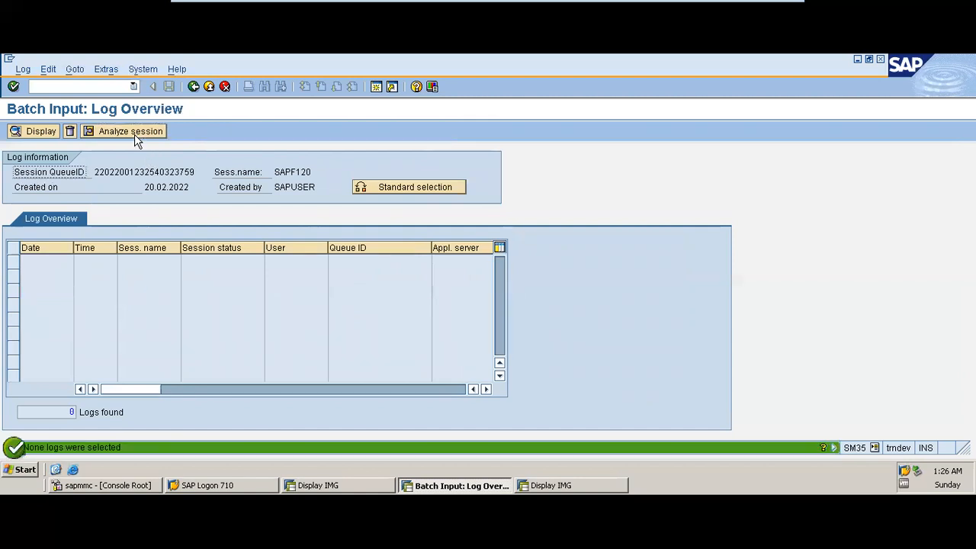
left_click(193, 86)
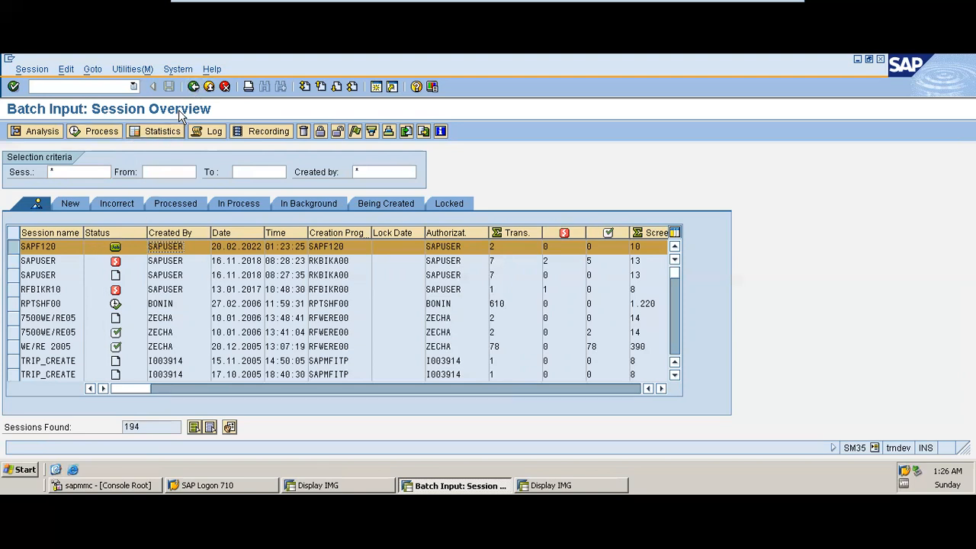
left_click(201, 88)
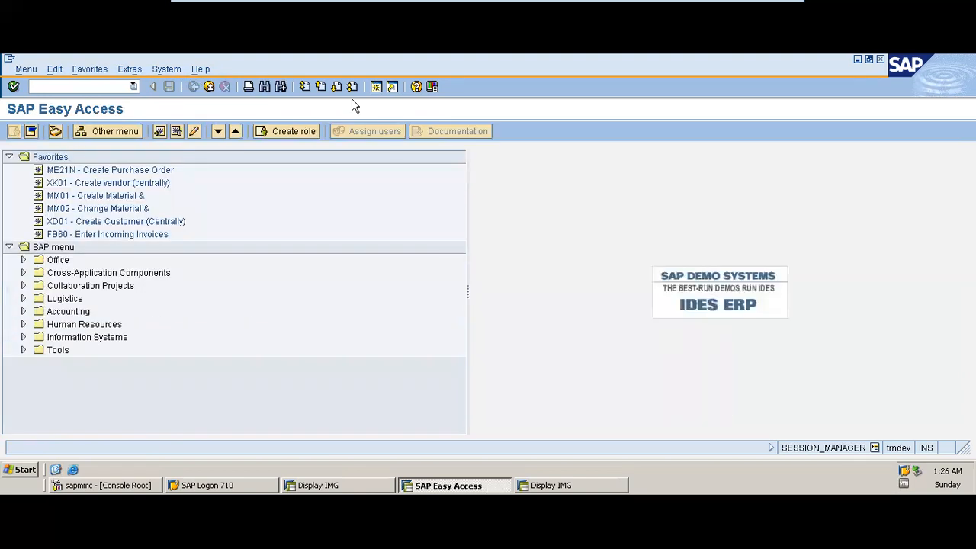
Display all items of G/L account 4503 in company code SD01 with FBL3N in a new session, and return to the SAP Easy Access session.
left_click(378, 87)
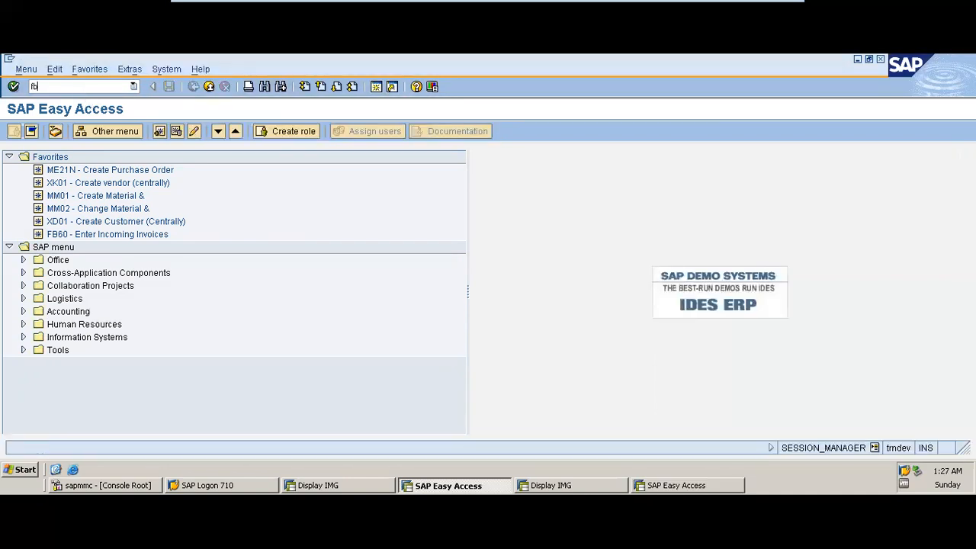
key("Return")
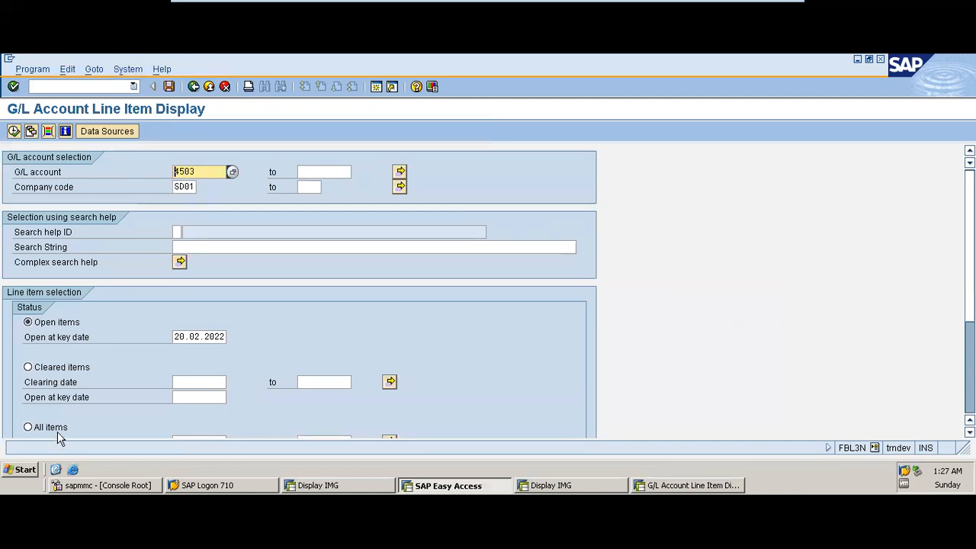
left_click(58, 431)
left_click(20, 132)
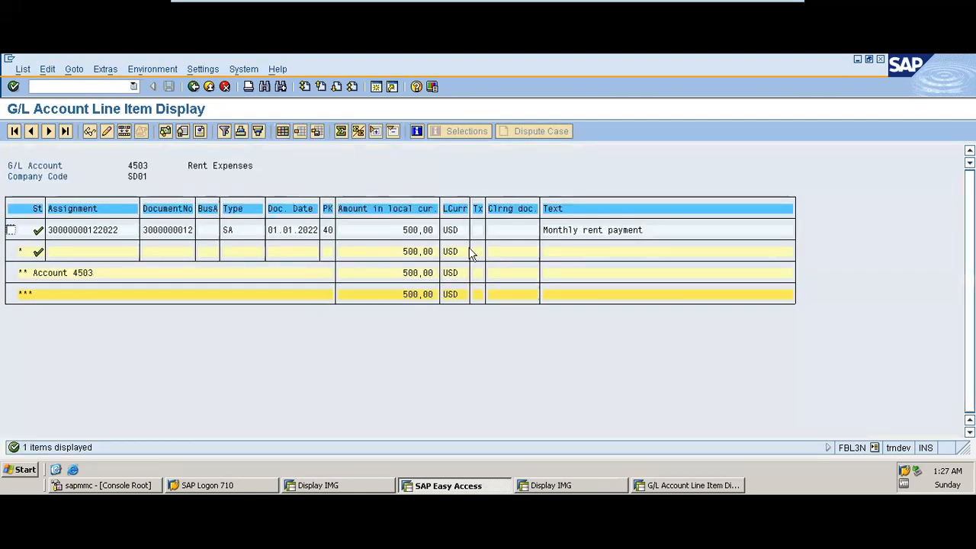
left_click(194, 86)
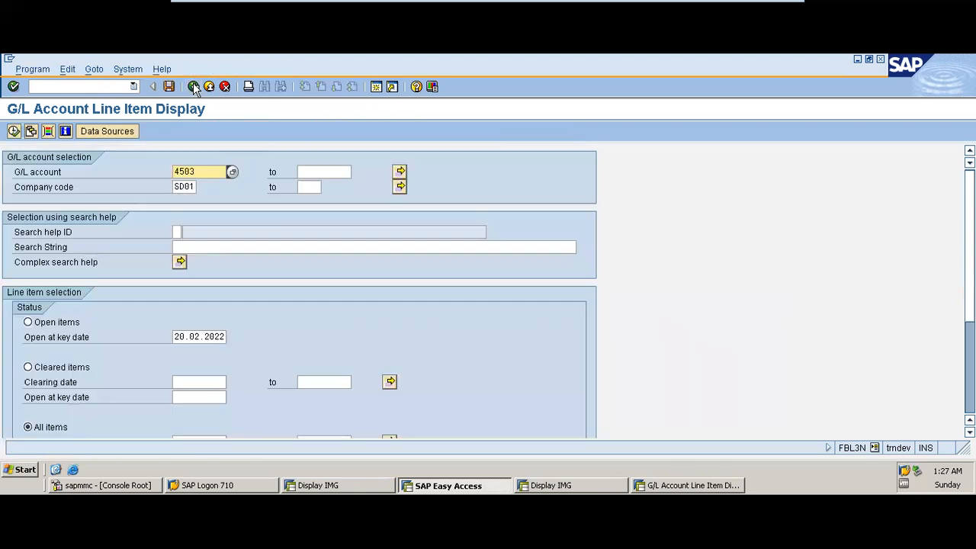
left_click(571, 487)
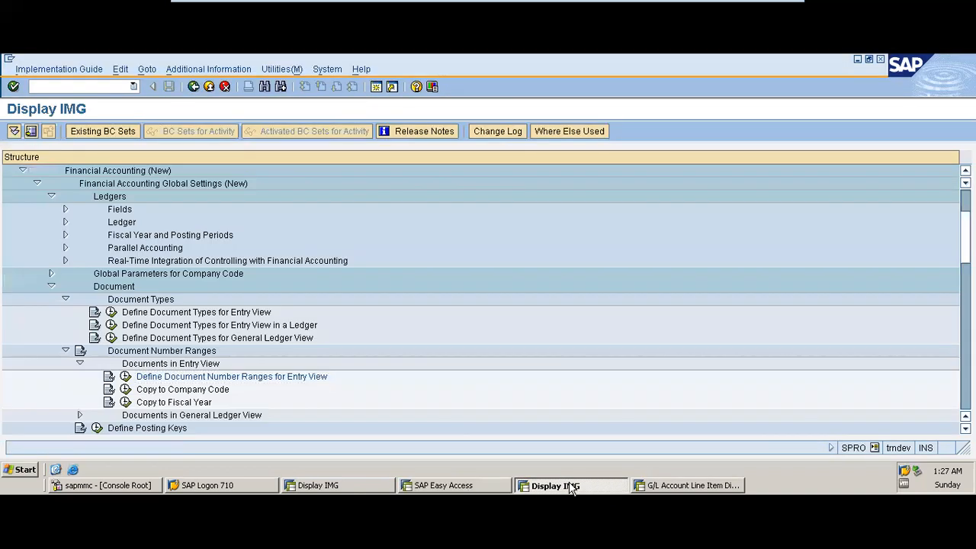
left_click(429, 486)
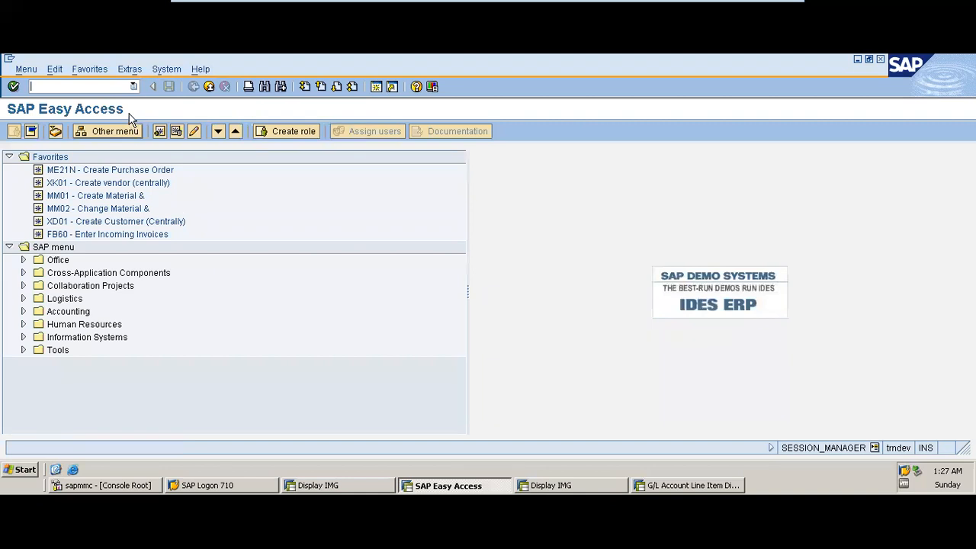
Start a recurring entry with FBD1 for company code SD01, with first run on 01.02.2022 and last run on 01.01.2023.
left_click(133, 87)
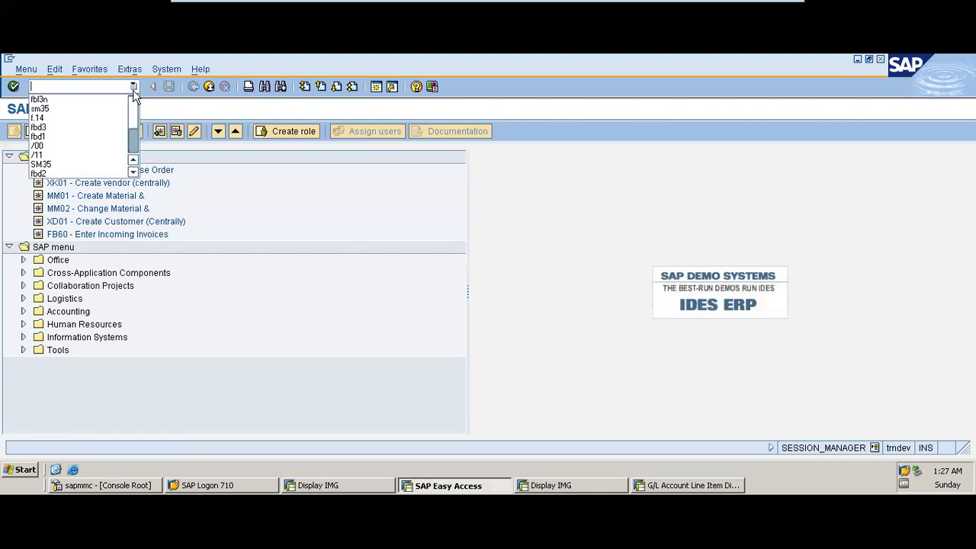
left_click(78, 136)
key("Return")
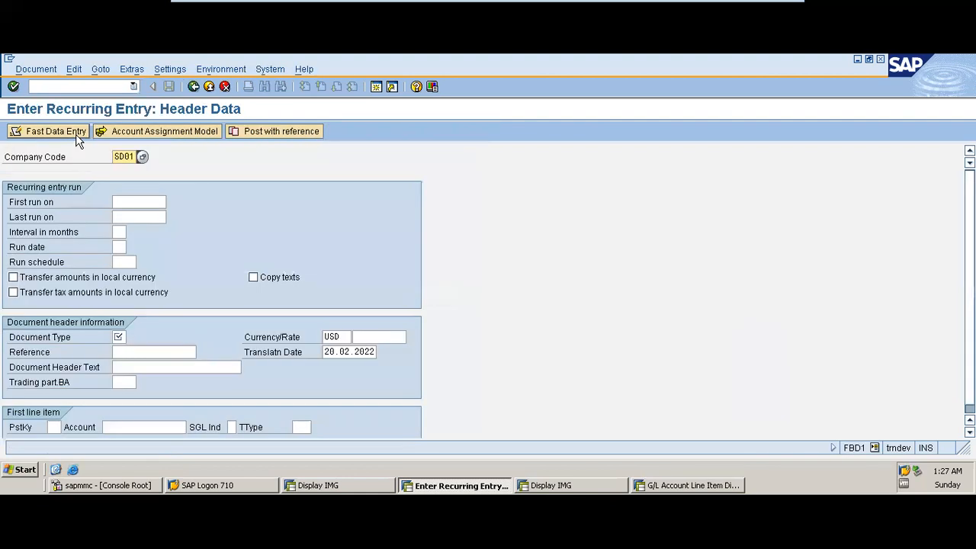
left_click(140, 204)
key("BackSpace")
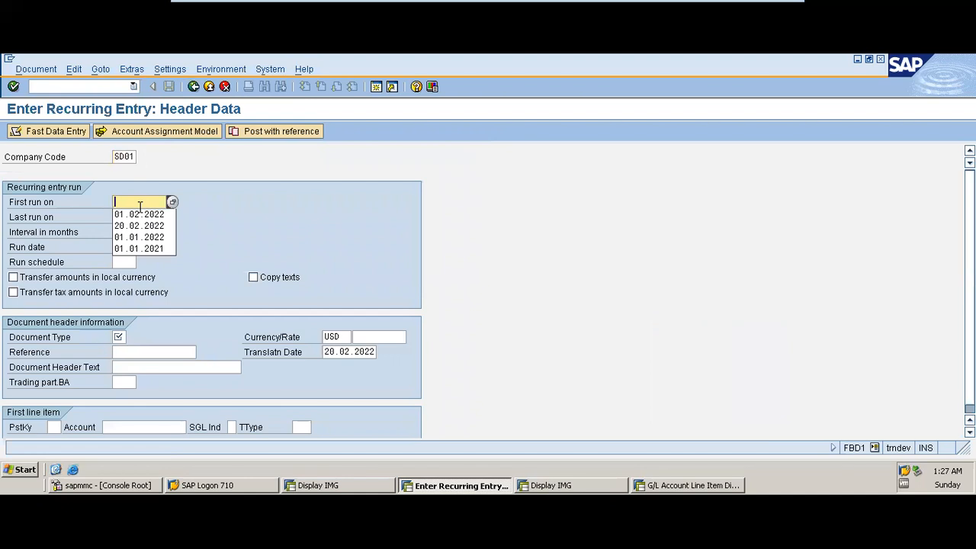
left_click(146, 215)
left_click(147, 216)
key("BackSpace")
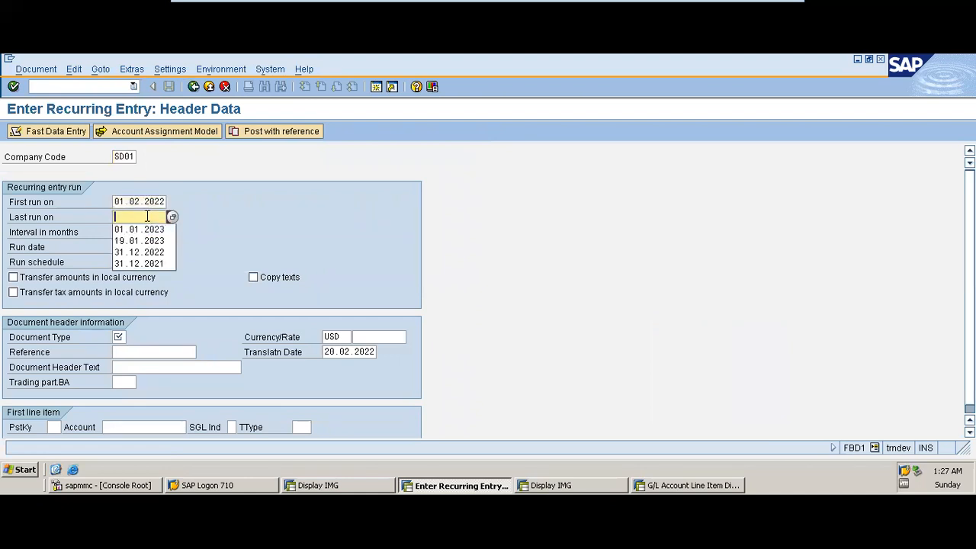
left_click(142, 229)
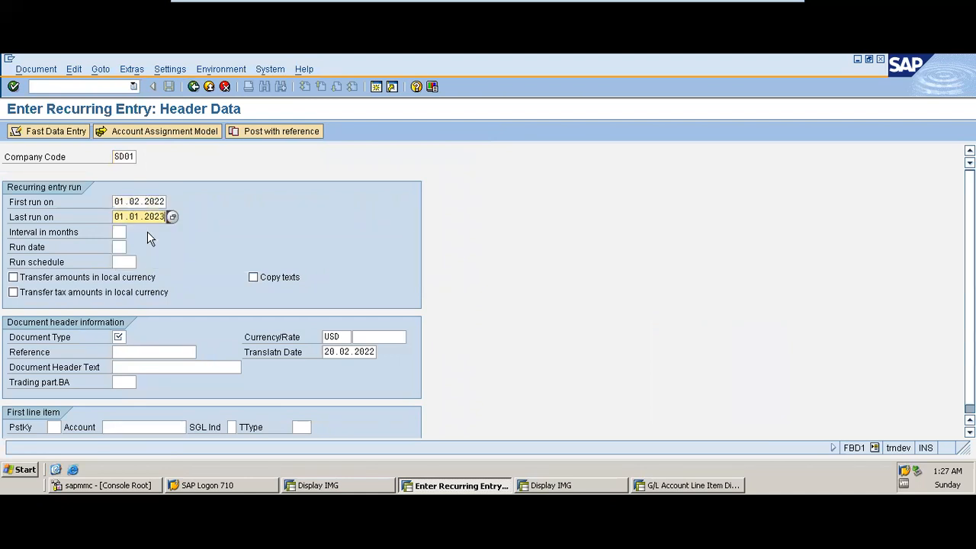
Set the recurring entry's interval in months to 01 and its run date to 01.
left_click(117, 231)
key("BackSpace")
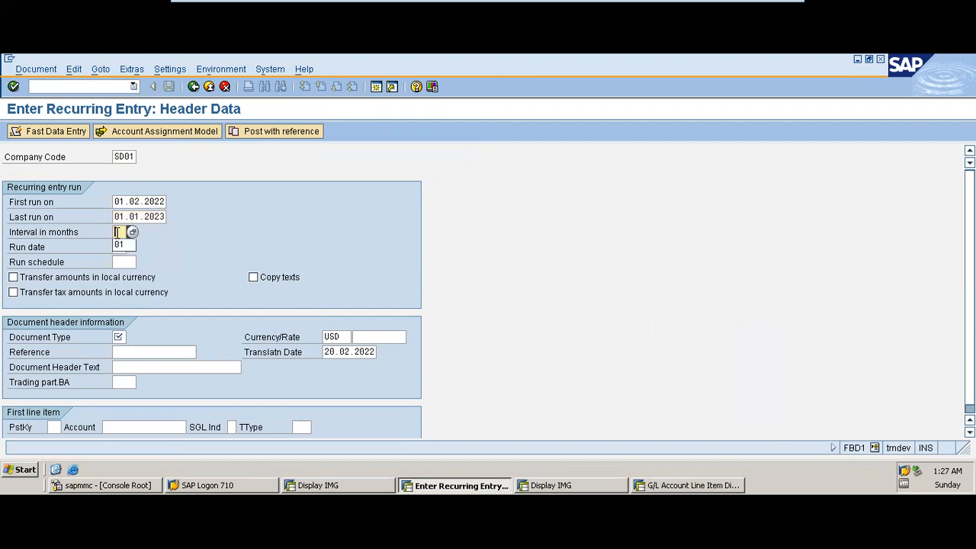
left_click(125, 246)
left_click(120, 247)
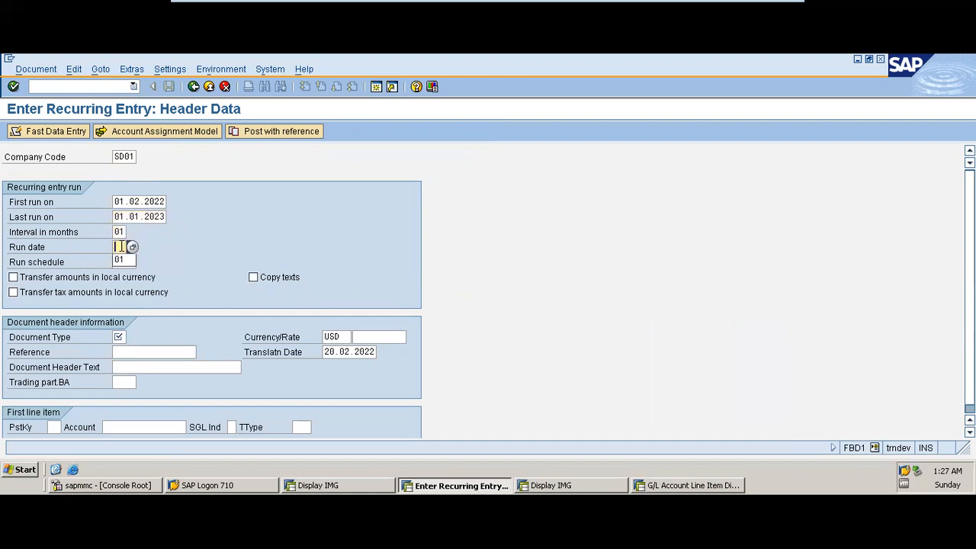
left_click(123, 262)
Fill in the document header with type SA, reference RNT002 and header text "Monthly rent expenses".
left_click(120, 336)
left_click(120, 336)
left_click(120, 350)
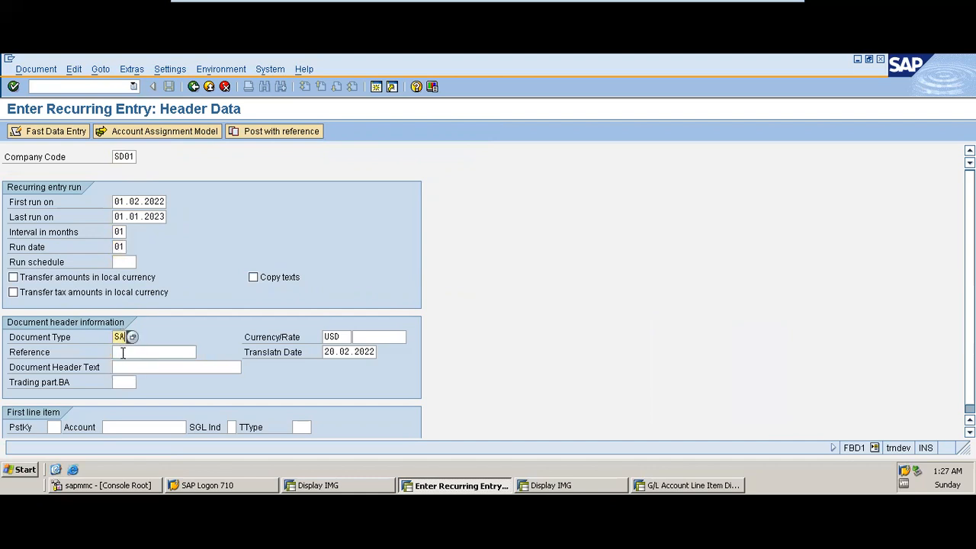
left_click(122, 352)
left_click(124, 353)
left_click(131, 364)
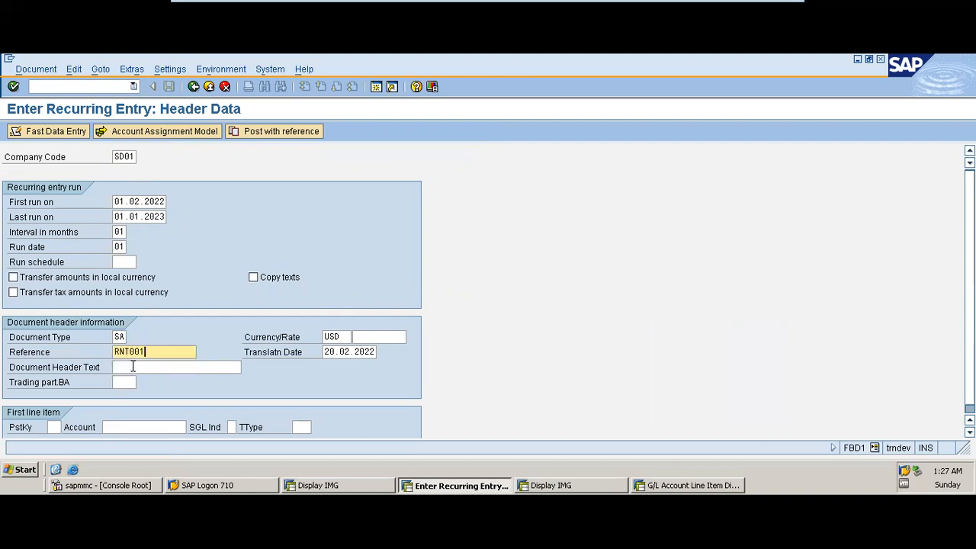
left_click(133, 367)
left_click(150, 352)
key("BackSpace")
type("2")
left_click(152, 365)
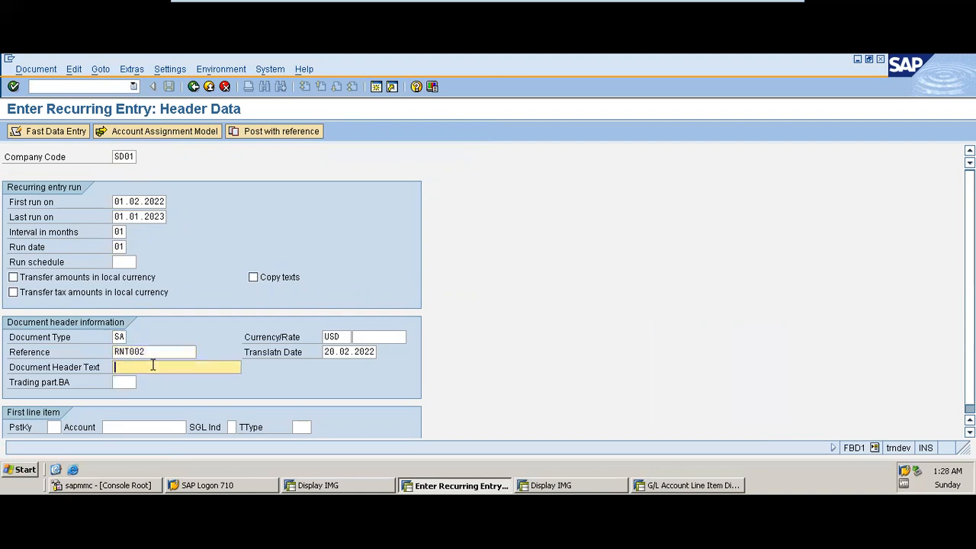
left_click(174, 392)
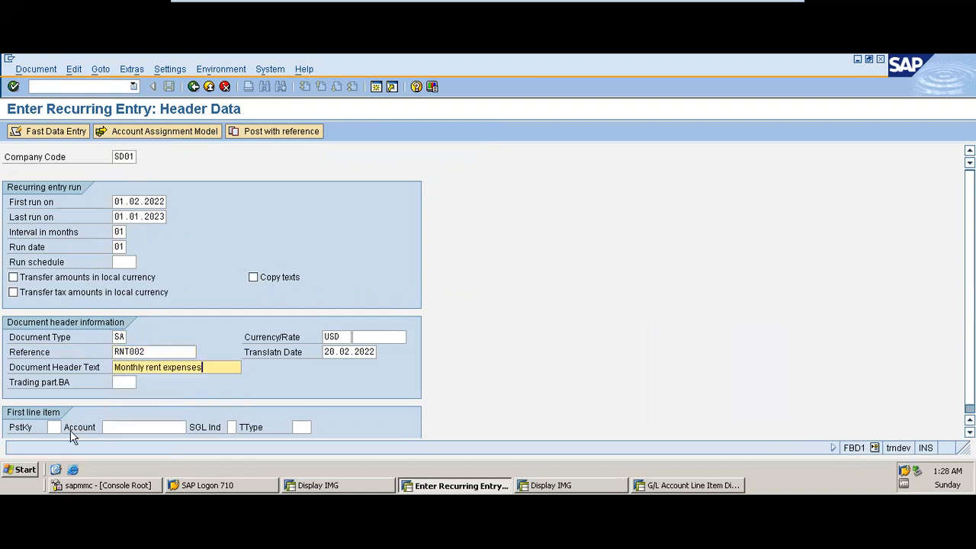
Enter the first line item with posting key 40 and account 4503, and go to its item details.
left_click(54, 427)
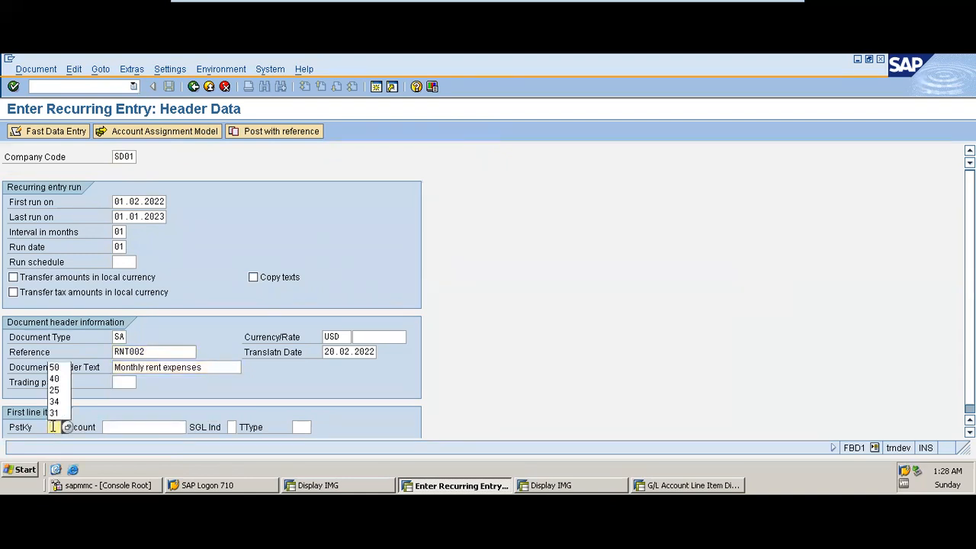
type("40")
key("Tab")
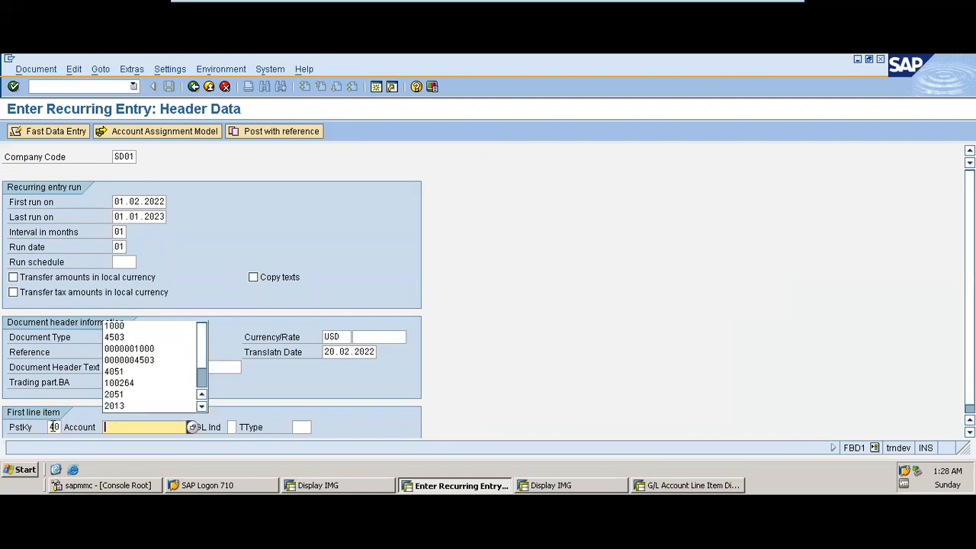
left_click(126, 340)
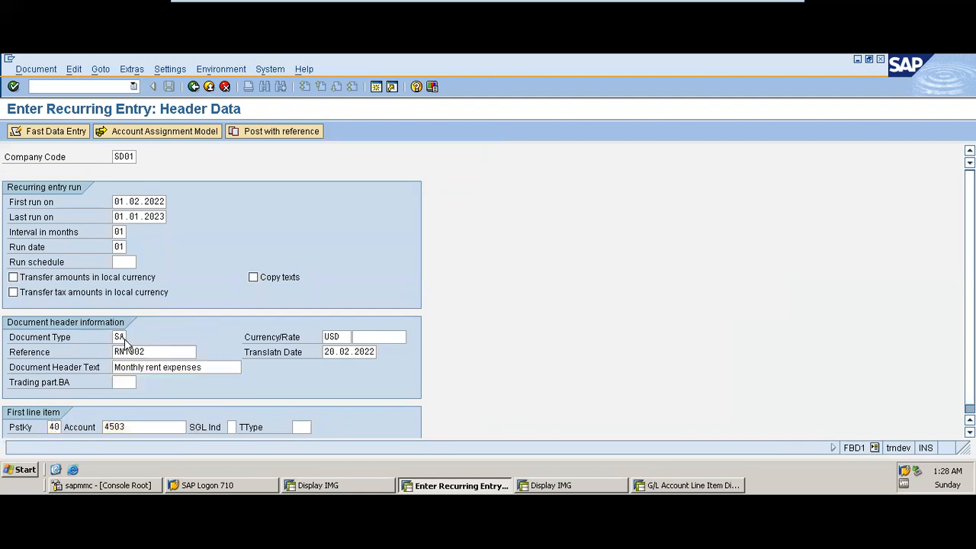
key("Return")
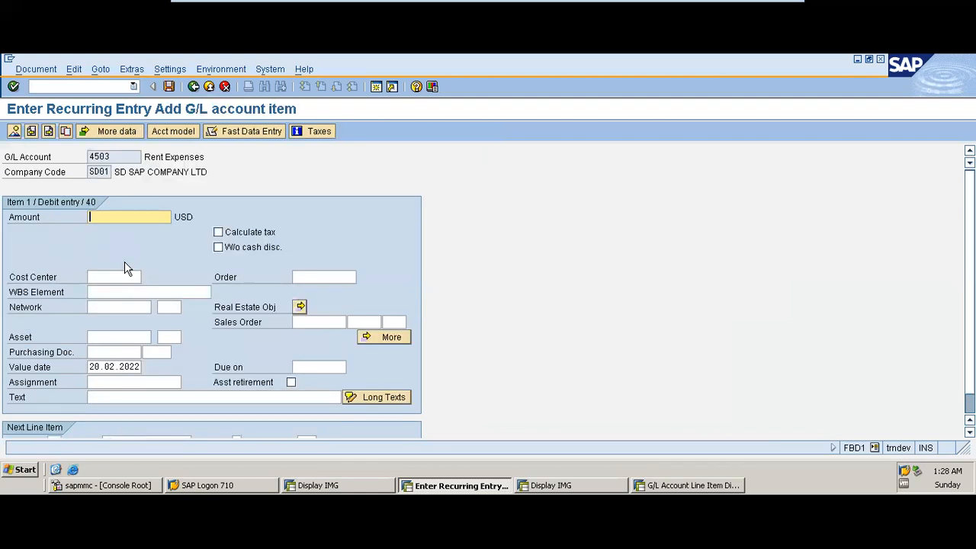
Give the rent expenses debit item an amount of 2000 USD and the text "2022- 2023 rent expense".
type("2000")
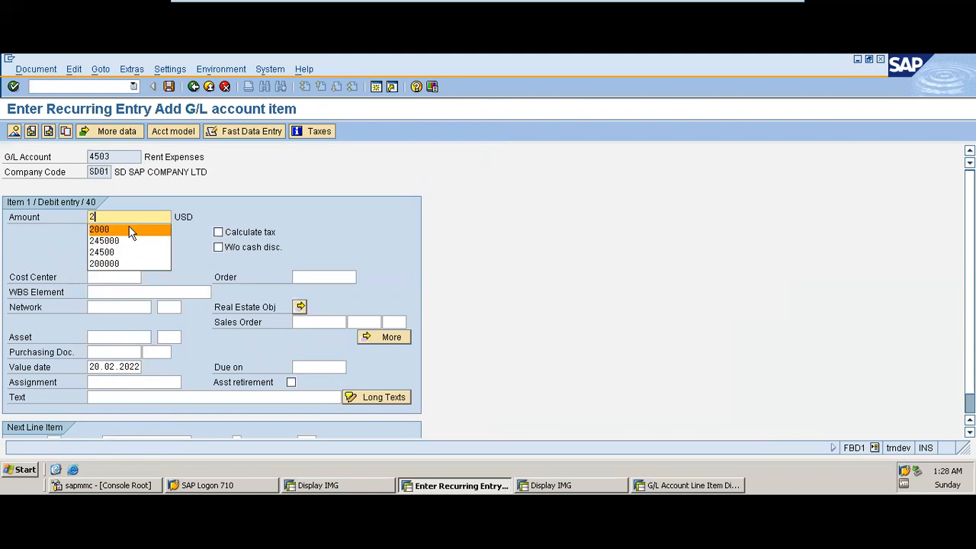
left_click(129, 230)
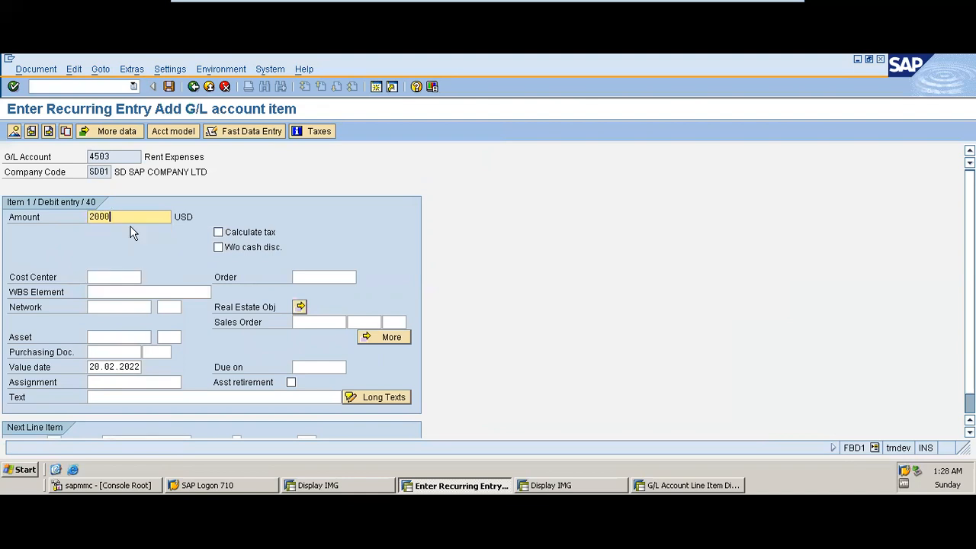
left_click(118, 397)
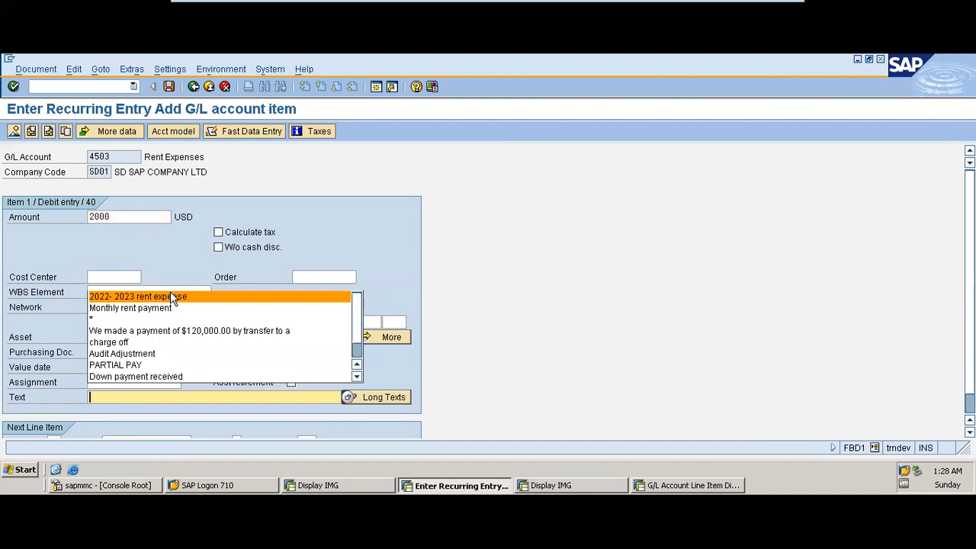
left_click(172, 298)
Add the next line item with posting key 50 and account 1000, and go to its item details.
scroll(396, 402, "down", 1)
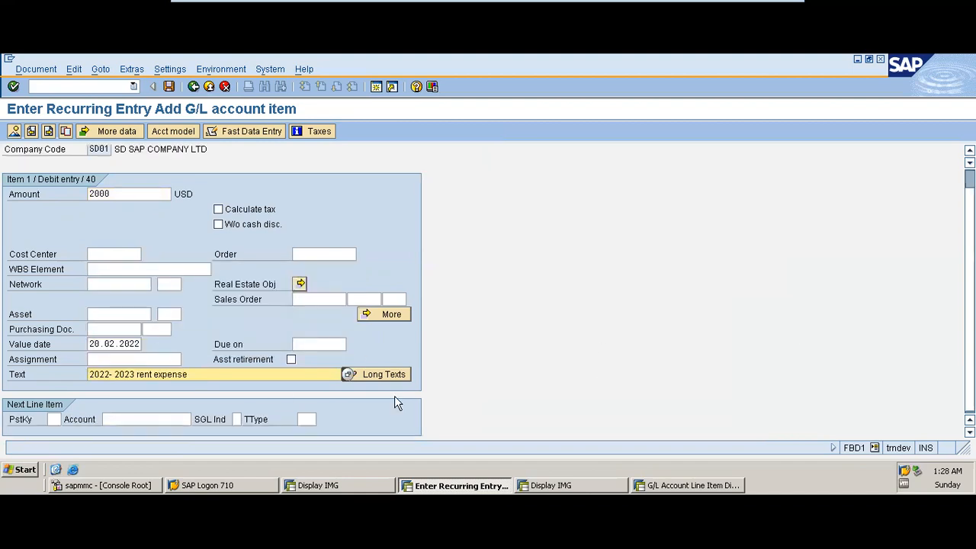
left_click(48, 418)
left_click(49, 419)
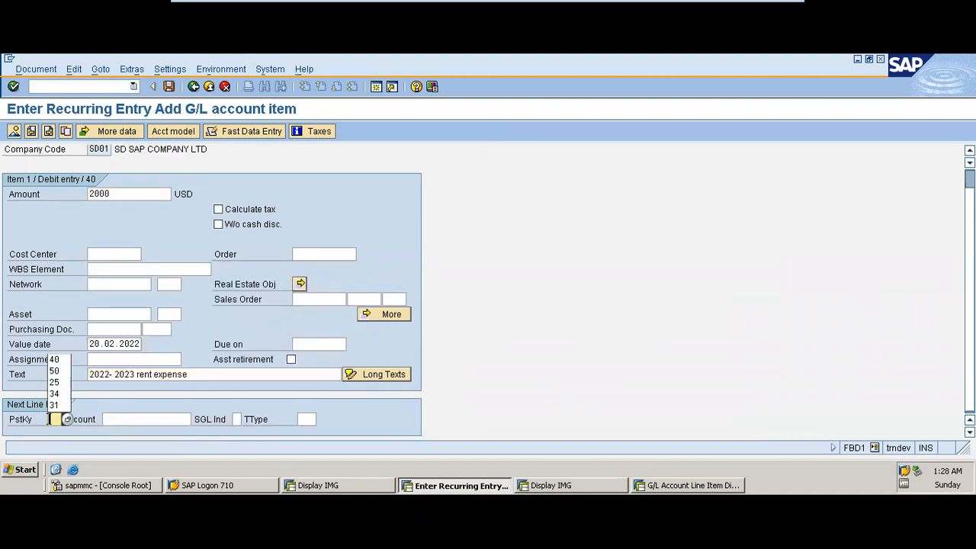
left_click(67, 370)
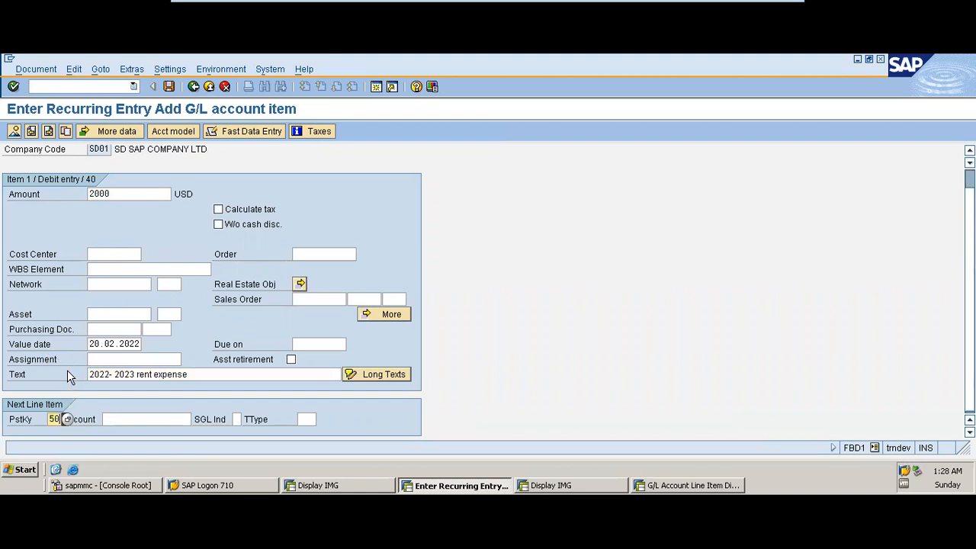
left_click(112, 420)
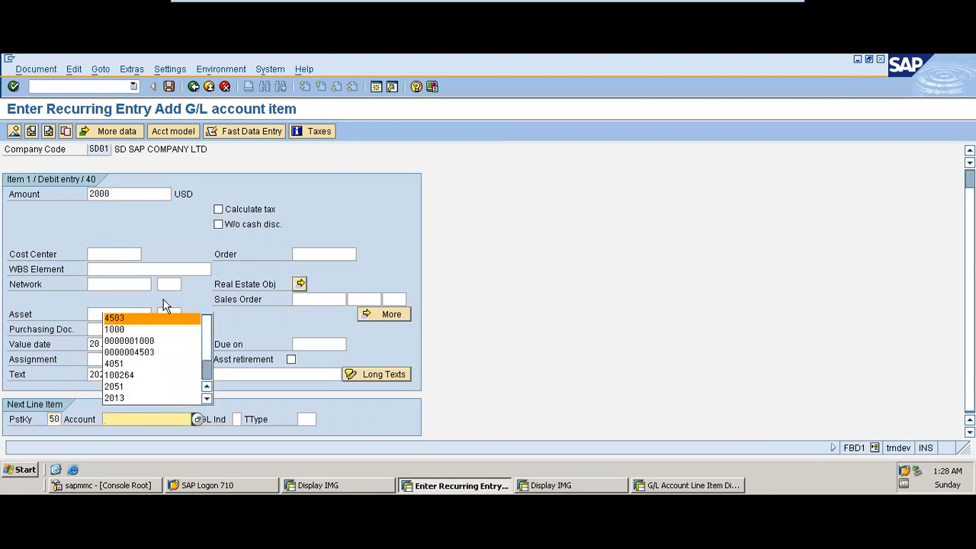
left_click(158, 328)
key("Return")
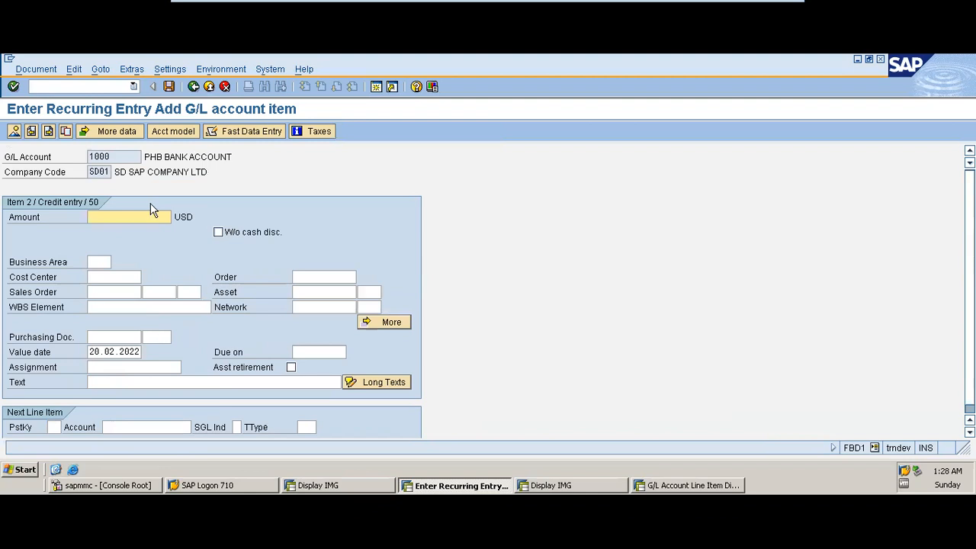
Give the bank account credit item an amount of 2000 USD and the text "2022- 2023 rent expense".
type("2000")
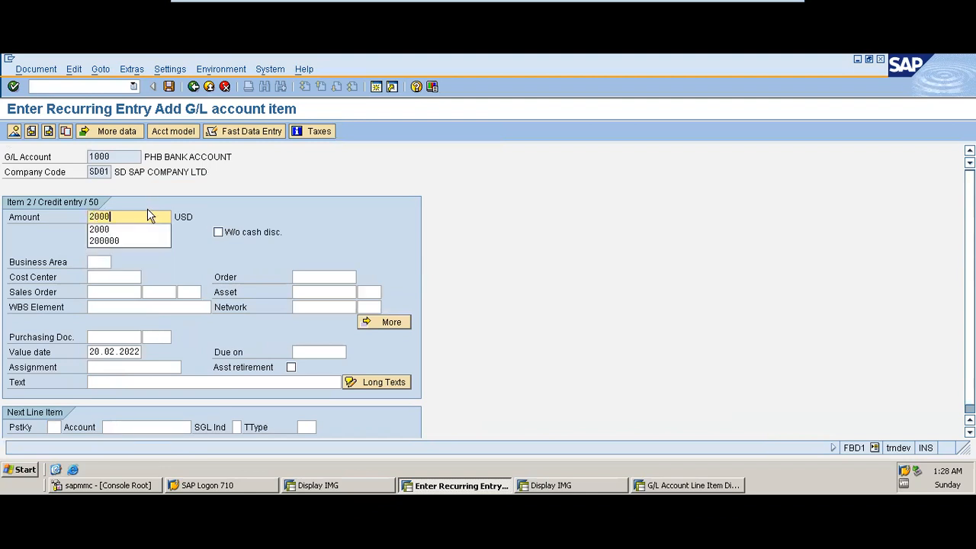
left_click(118, 382)
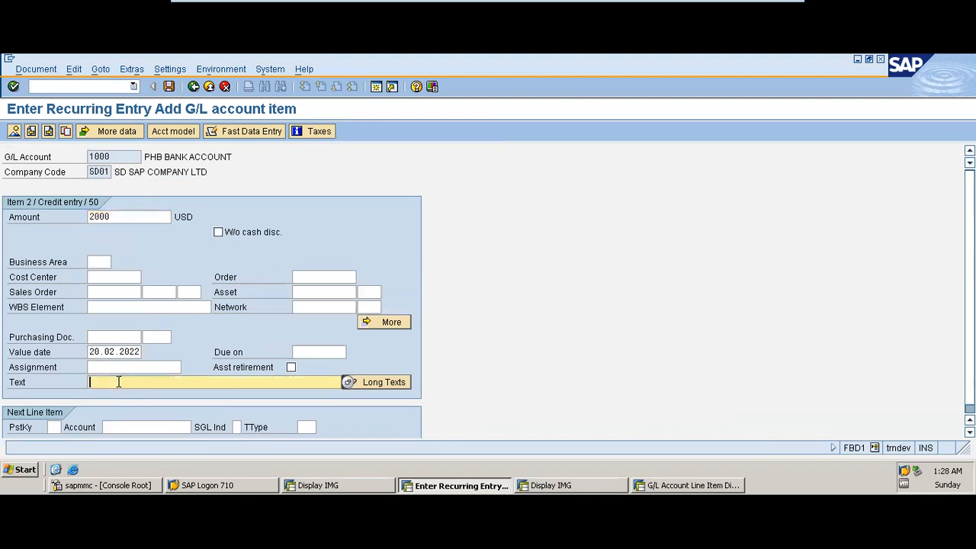
left_click(118, 382)
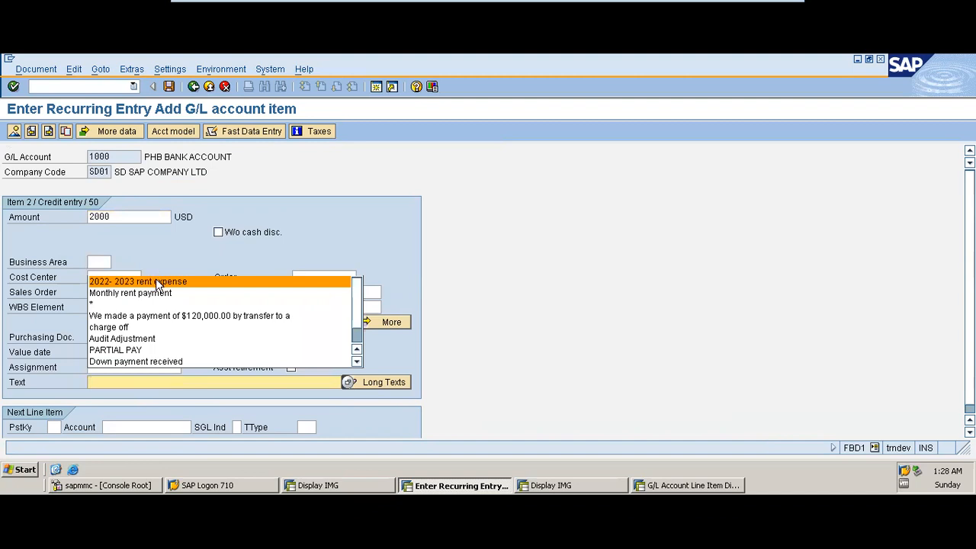
left_click(156, 282)
Display the recurring entry's document overview, save the entry and return to SAP Easy Access.
left_click(14, 132)
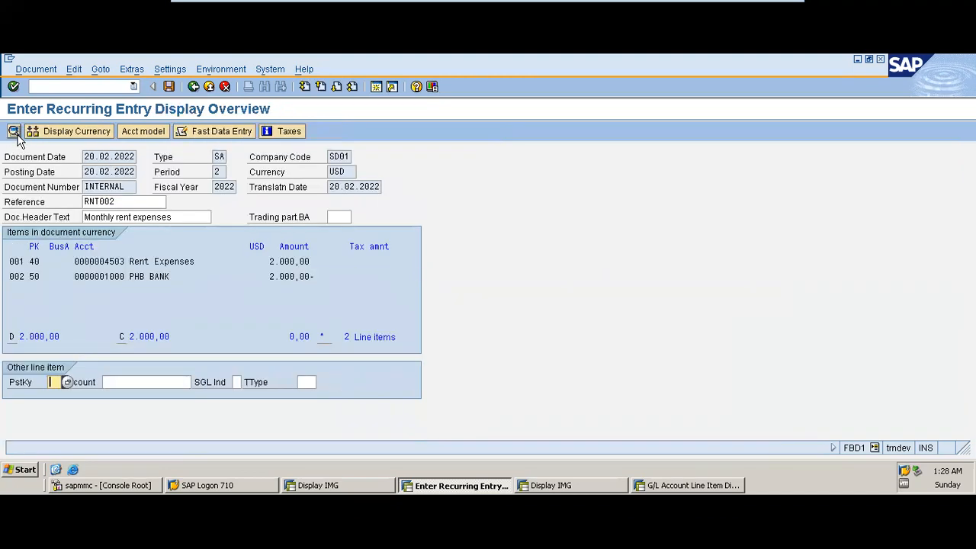
left_click(169, 87)
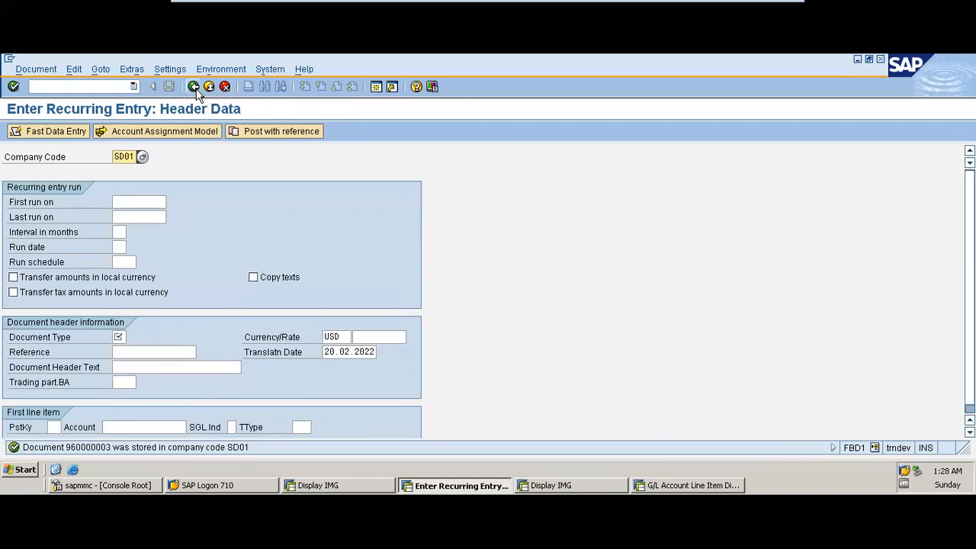
left_click(194, 87)
Start F.14 and load the selection variant F.14 VARIANT for company code SD01.
left_click(134, 86)
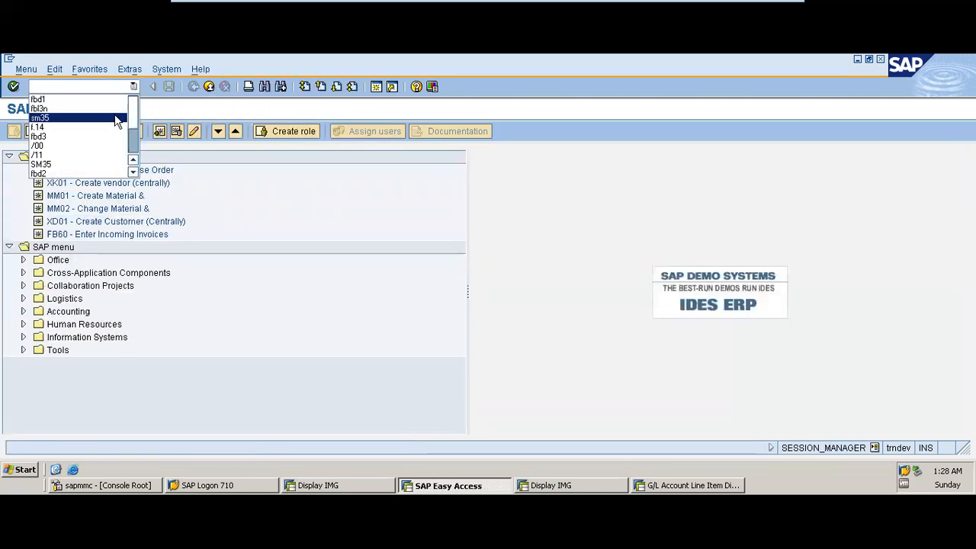
left_click(111, 126)
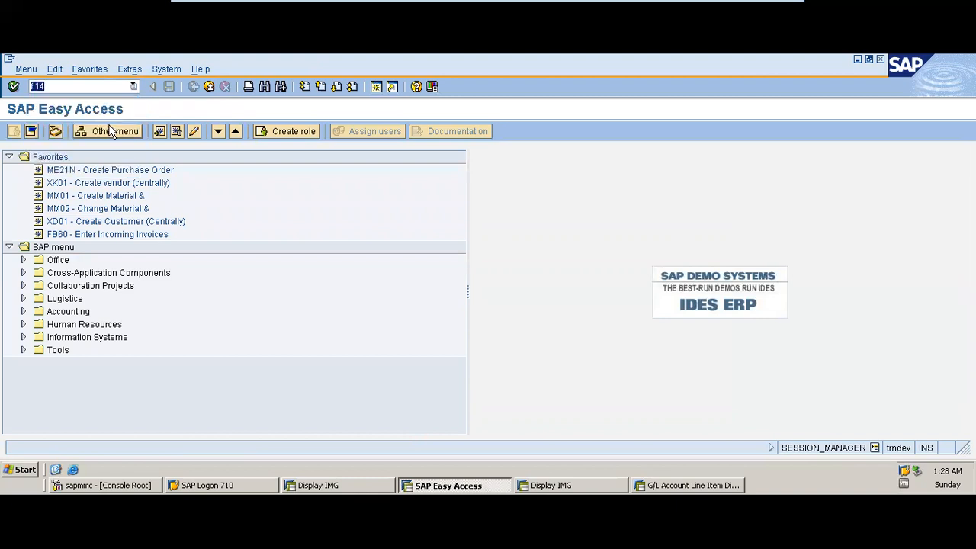
key("Return")
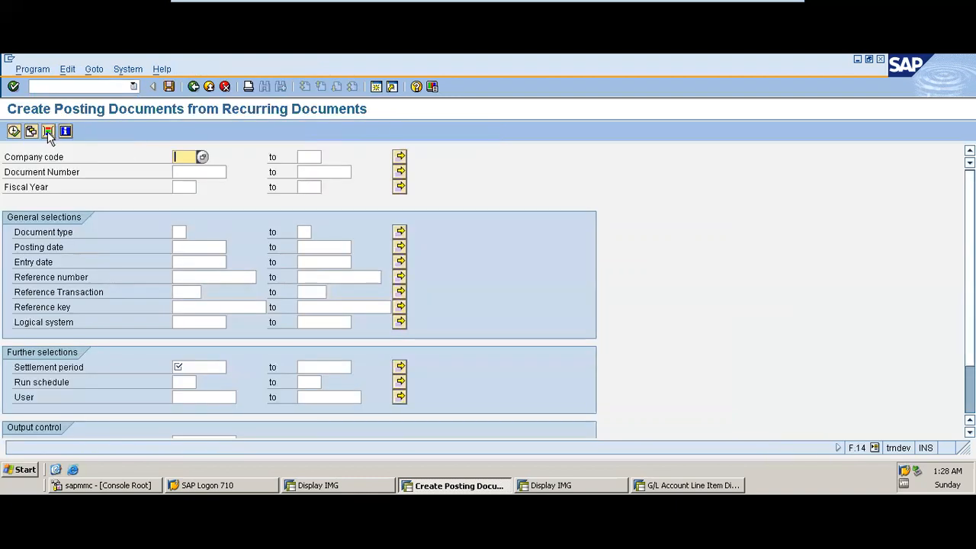
left_click(31, 132)
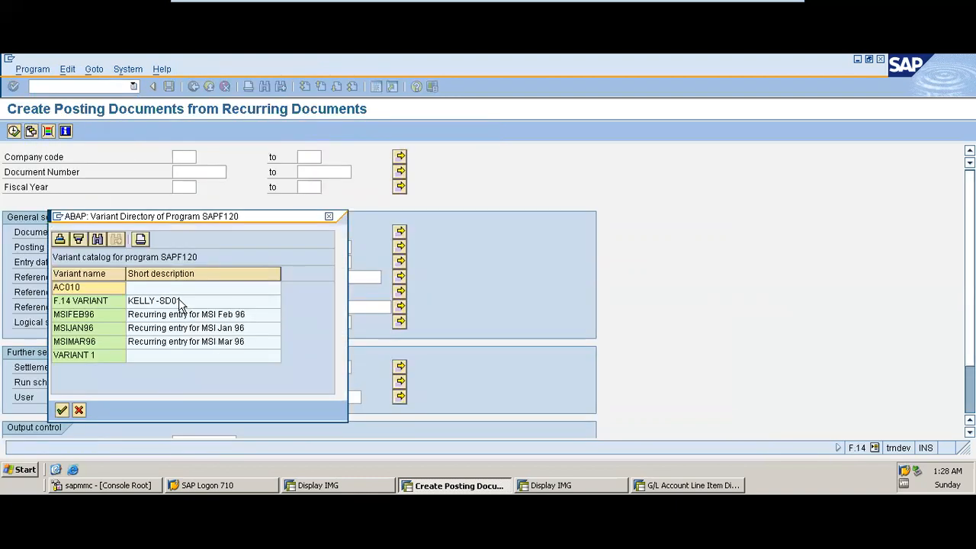
double_click(181, 304)
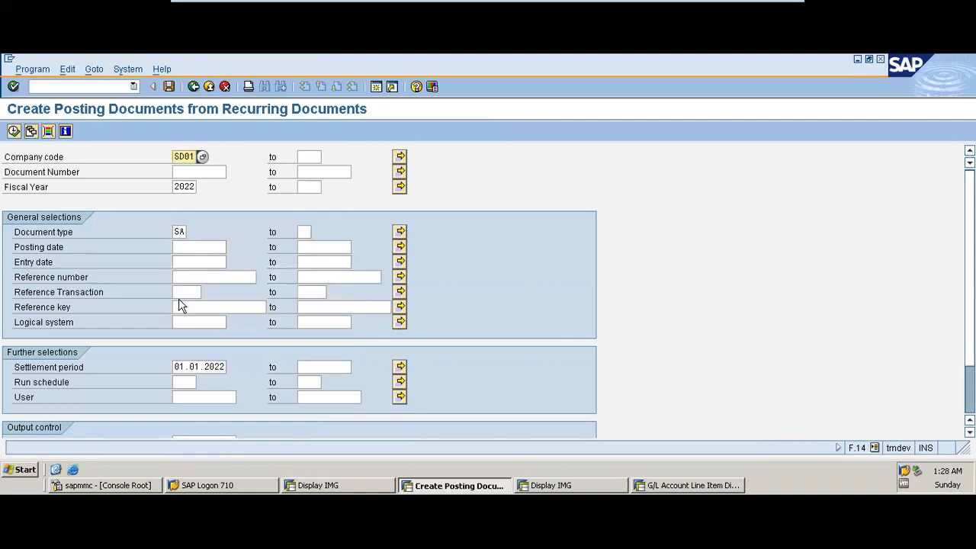
Set the settlement period to start on 01.02.2022 and execute the program to create the posting session.
left_click(195, 366)
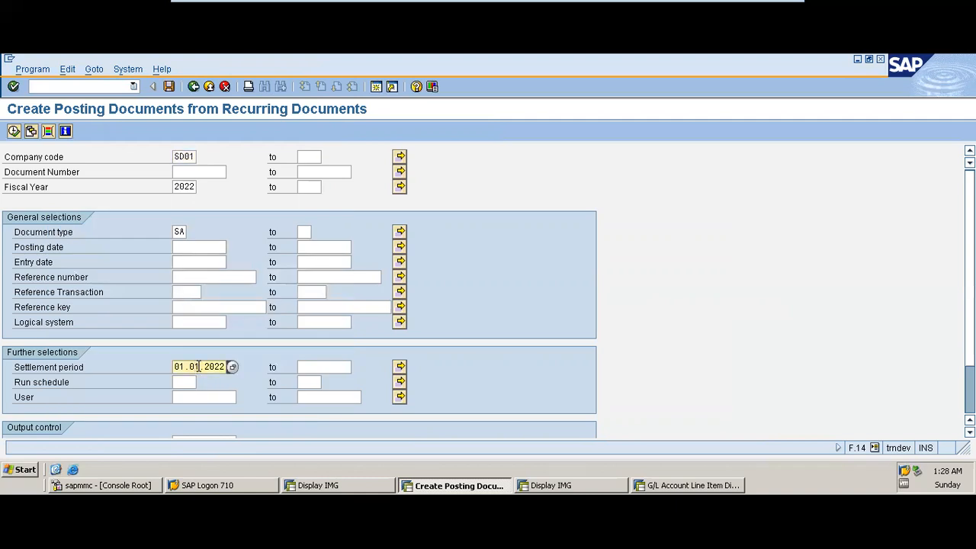
key("BackSpace")
type("2")
left_click(13, 131)
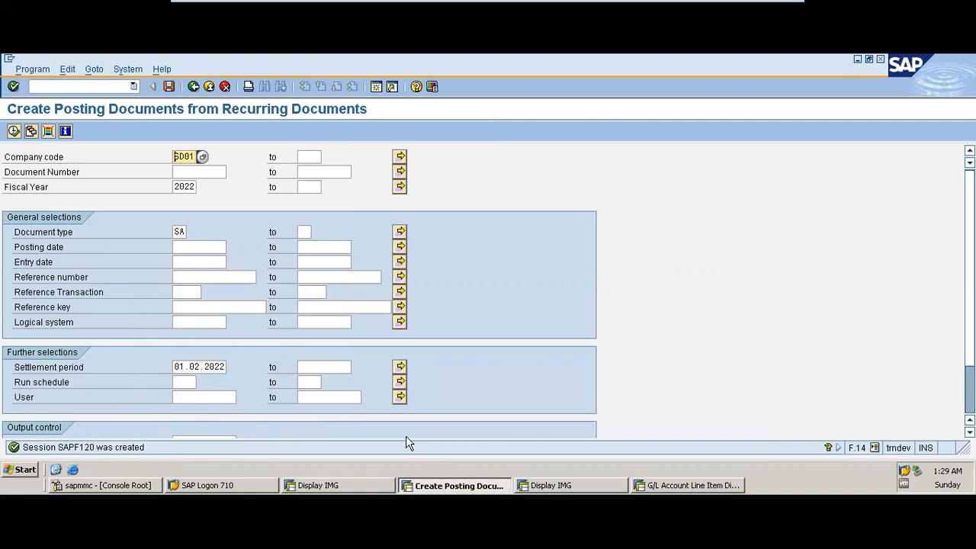
Leave F.14, start SM35 and select the newest SAPF120 session for processing.
left_click(194, 89)
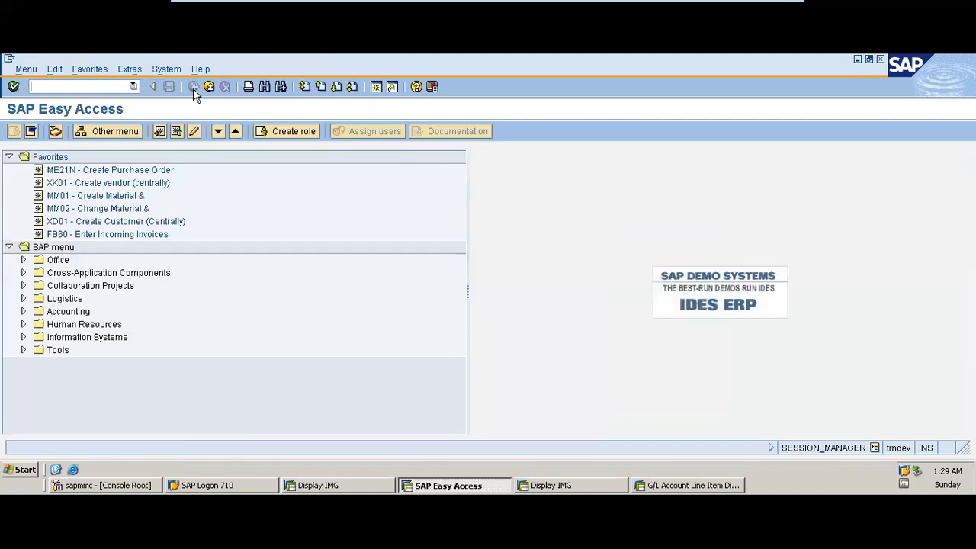
left_click(134, 86)
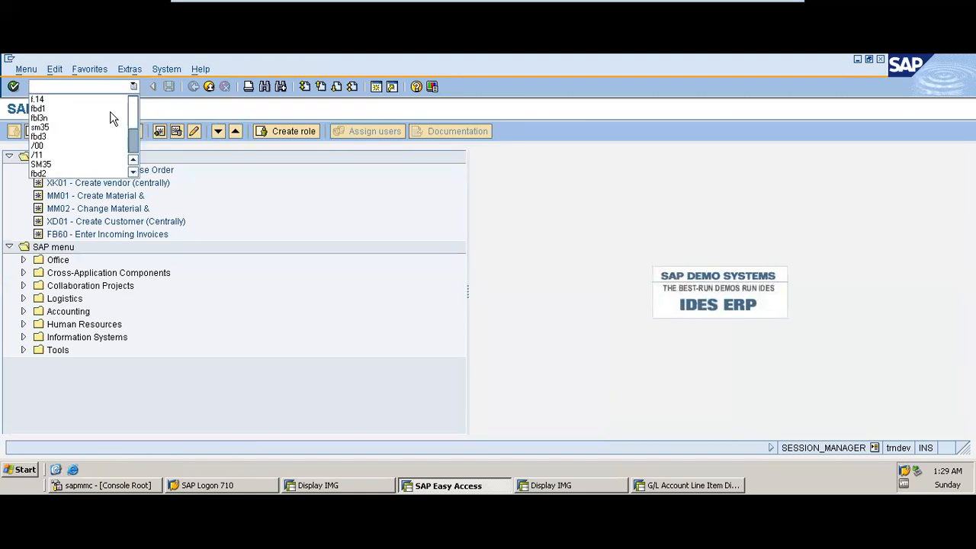
left_click(53, 129)
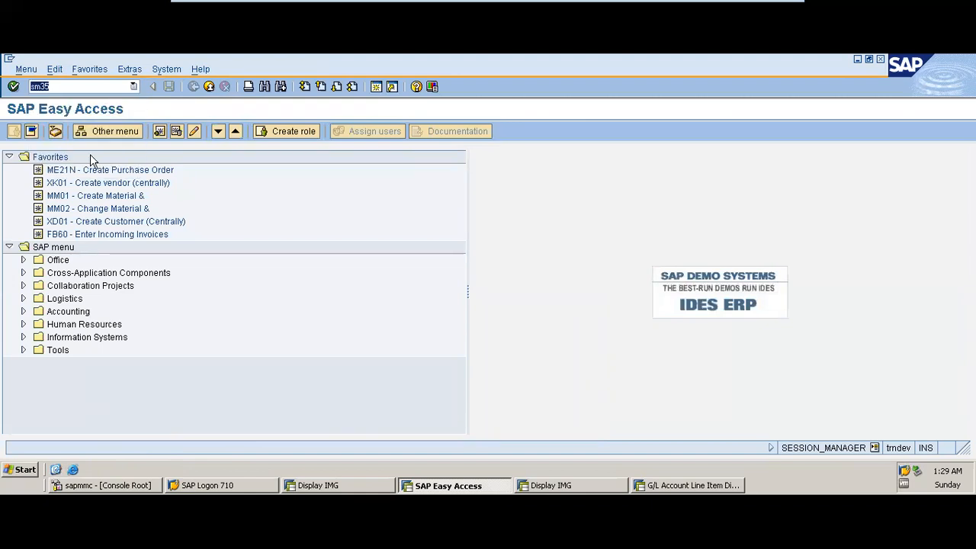
key("Return")
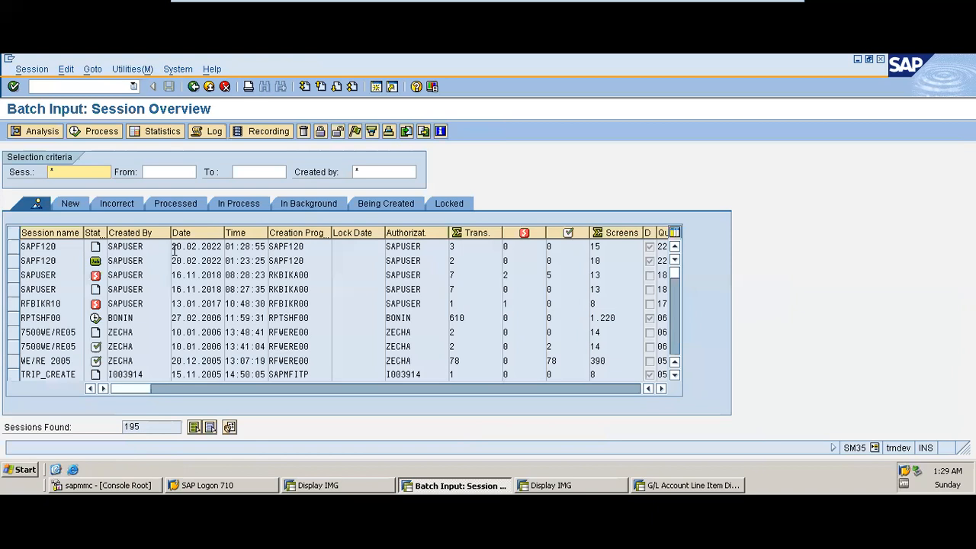
left_click(14, 248)
left_click(99, 133)
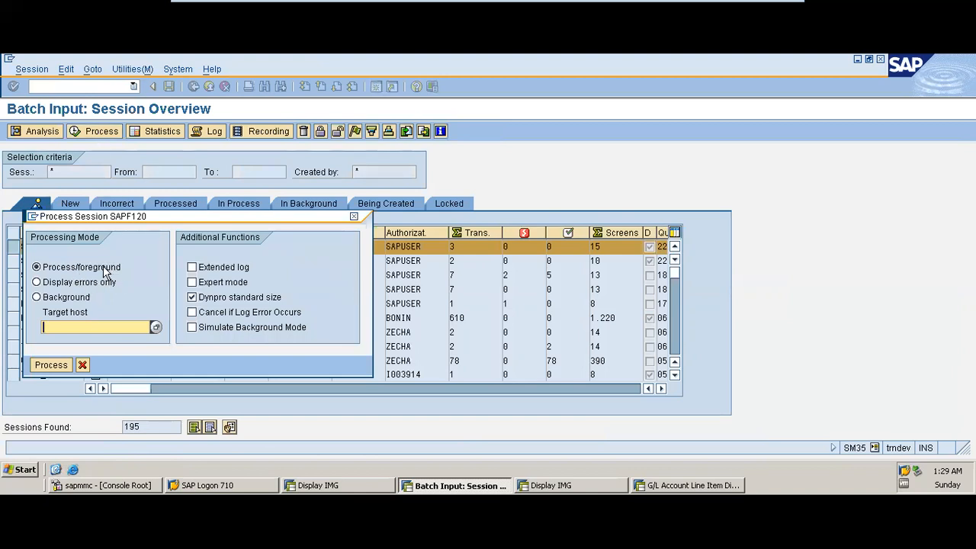
Process the session in the foreground with Extended log, Expert mode, Cancel if Log Error Occurs and Simulate Background Mode enabled.
left_click(205, 269)
left_click(214, 284)
left_click(217, 315)
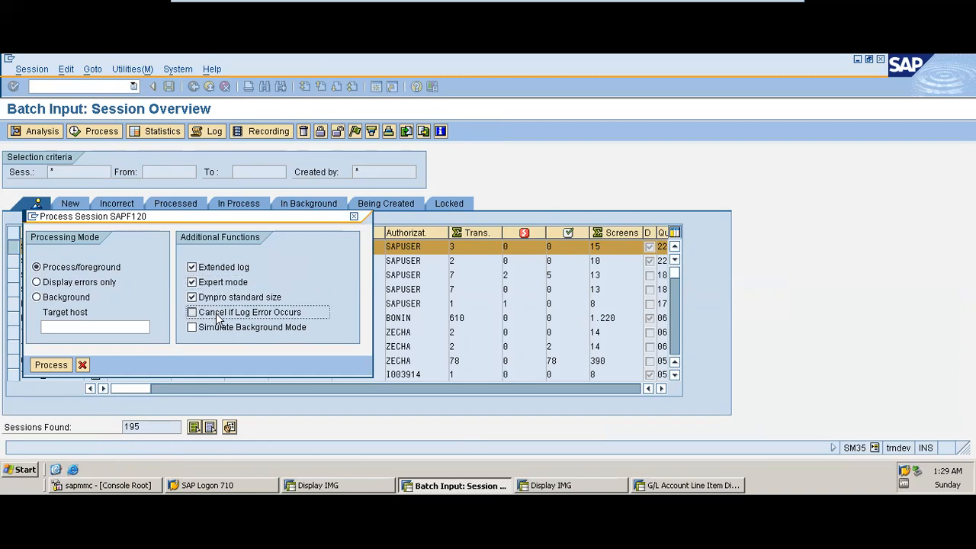
left_click(220, 327)
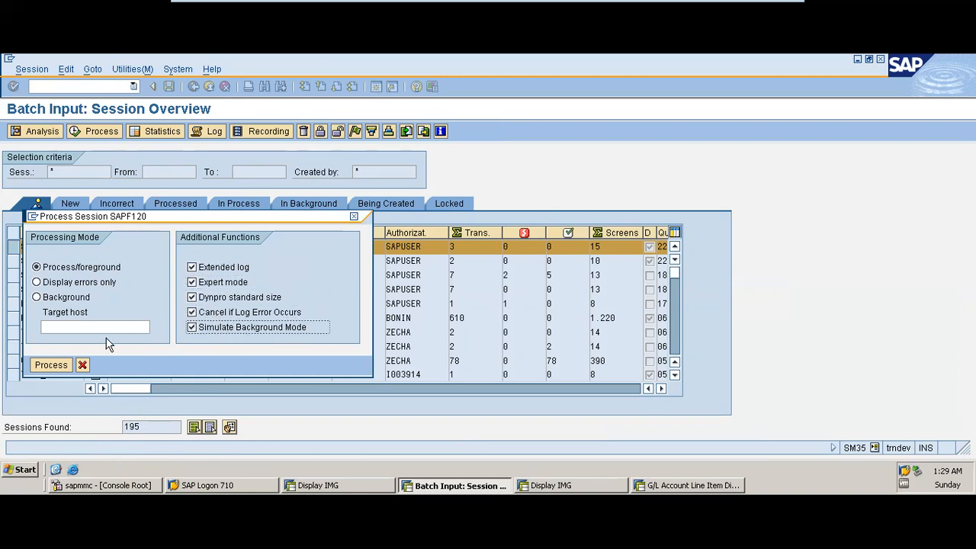
left_click(51, 366)
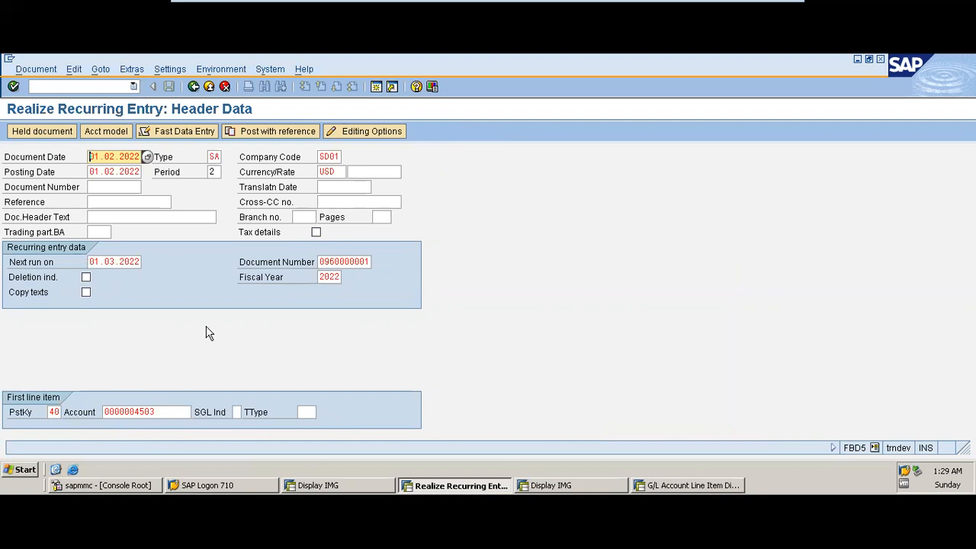
Step through the 500 USD "Monthly rent payment" transaction, accepting its header, both line items and the posting.
key("Return")
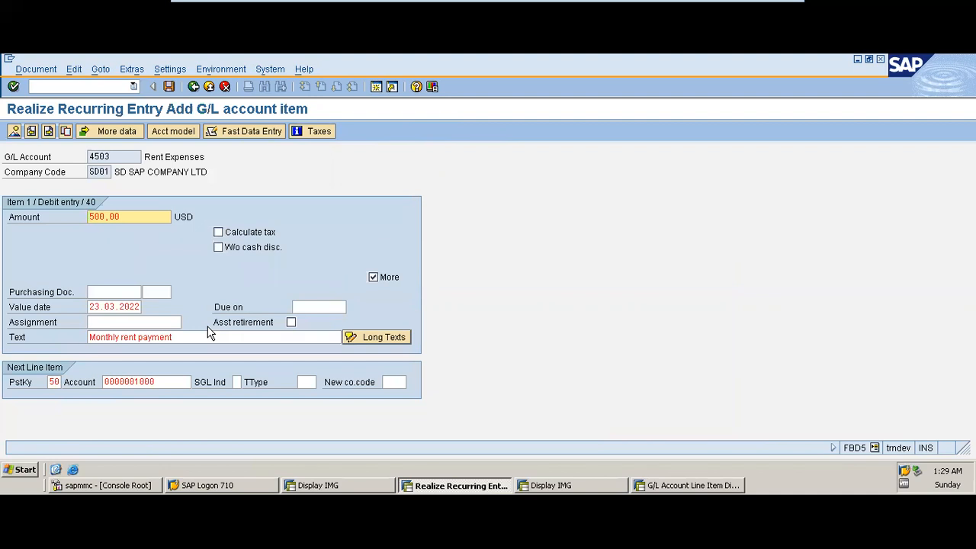
key("Return")
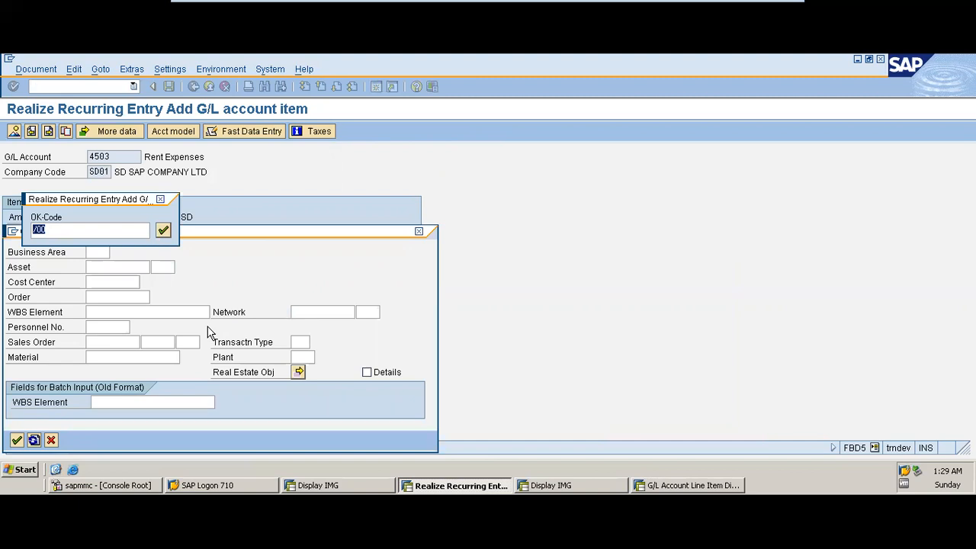
key("Return")
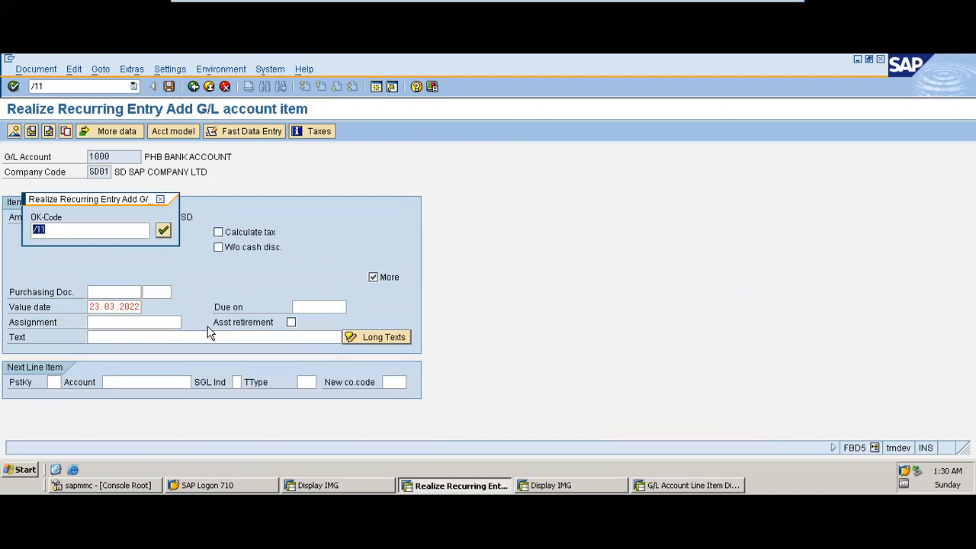
key("Return")
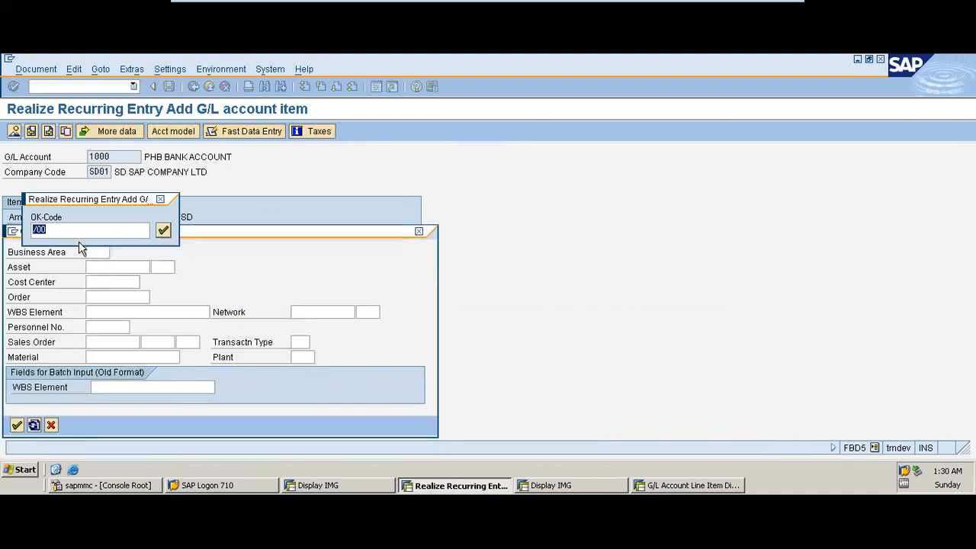
left_click(164, 230)
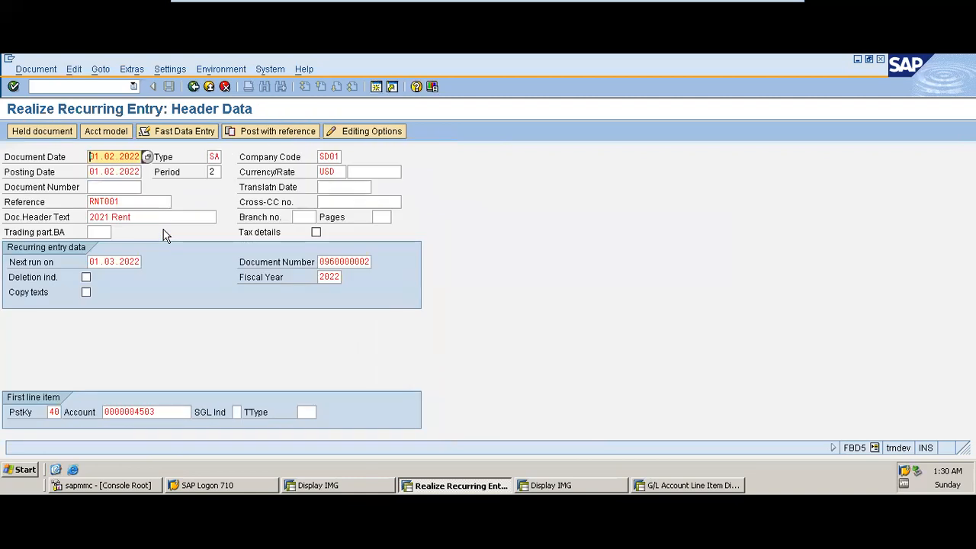
Step through the transaction with reference RNT001 and header text "2021 Rent", accepting every screen until it is posted.
key("Return")
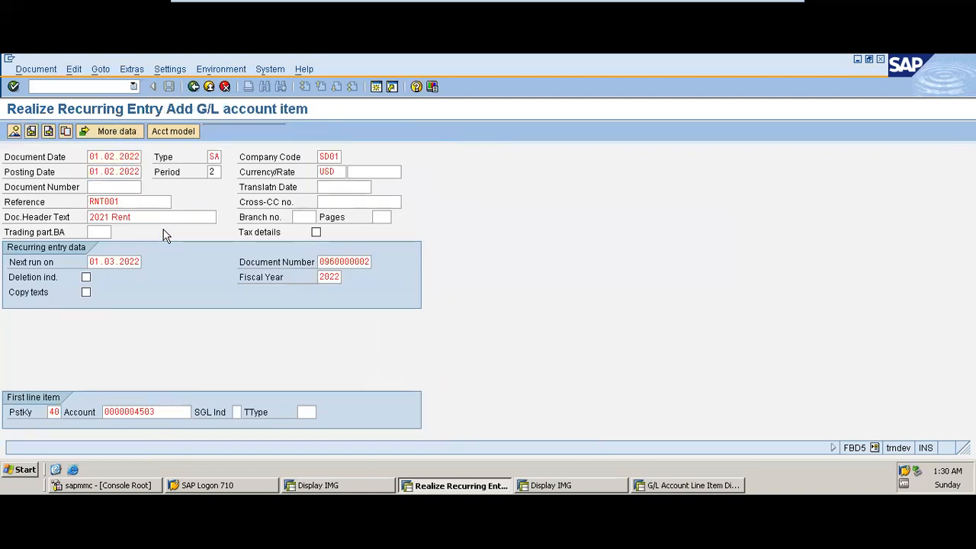
key("Return")
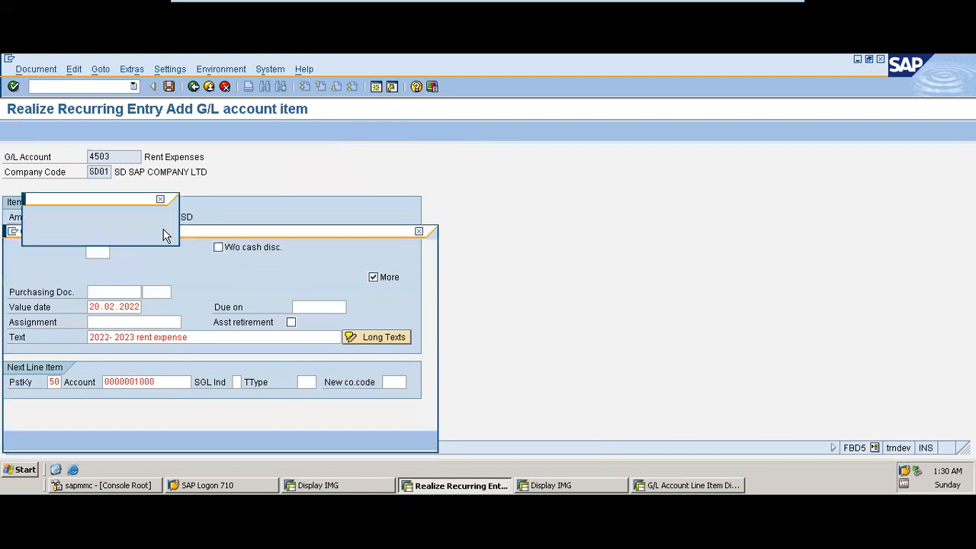
left_click(163, 230)
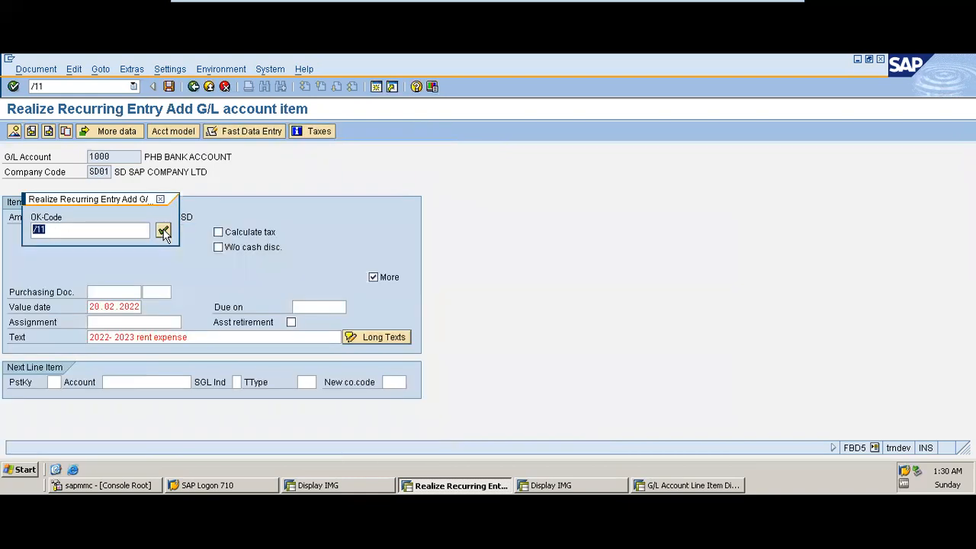
left_click(163, 231)
left_click(163, 231)
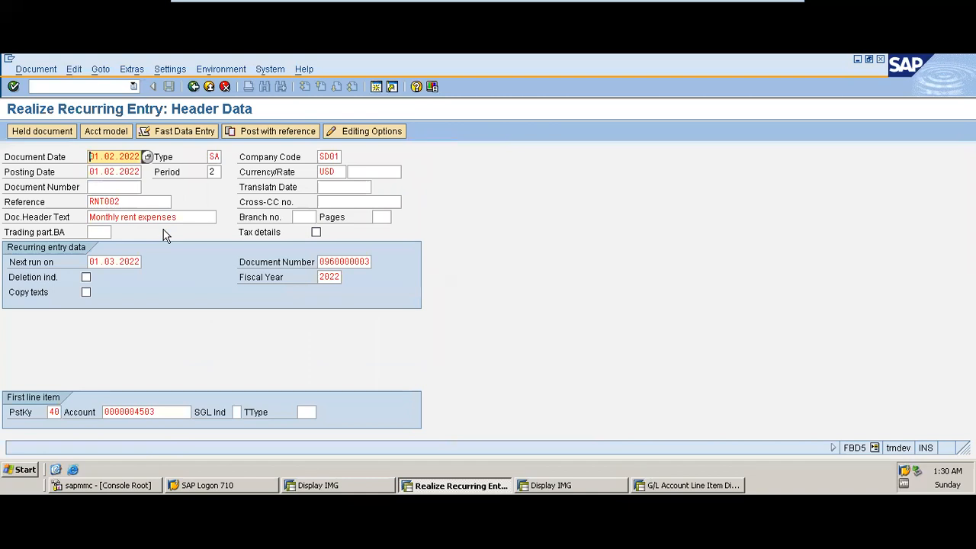
Step through the RNT002 "Monthly rent expenses" transaction until it is posted, and return to the session overview.
key("Return")
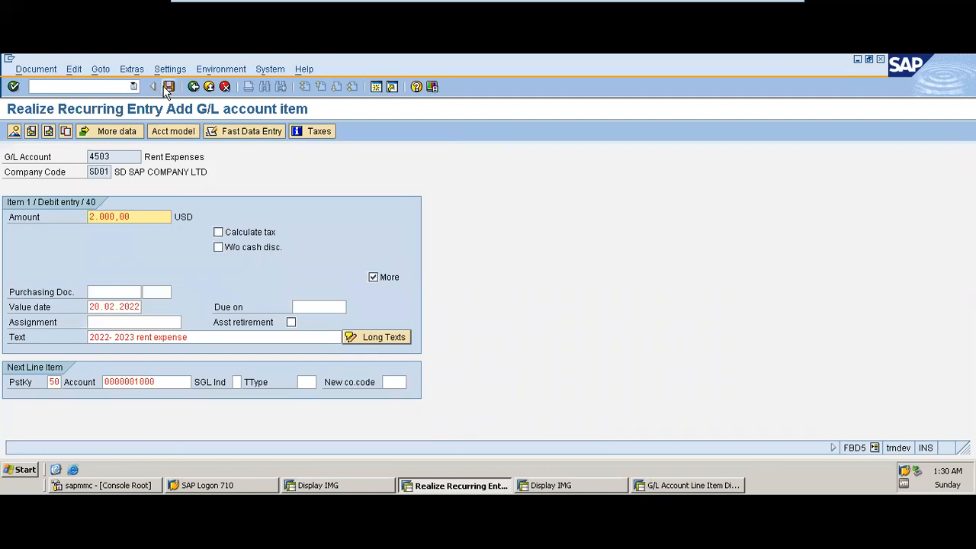
key("Return")
key("Return")
key("Return")
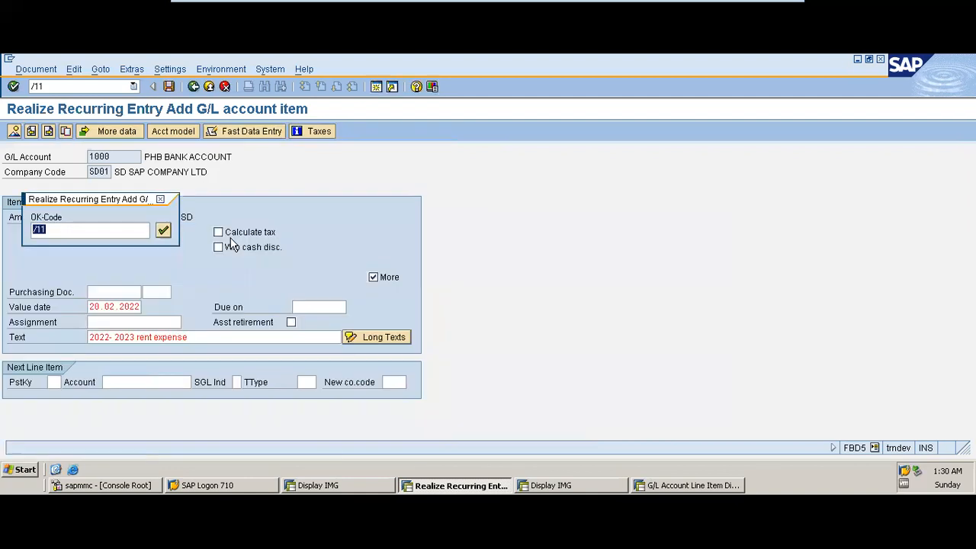
key("Return")
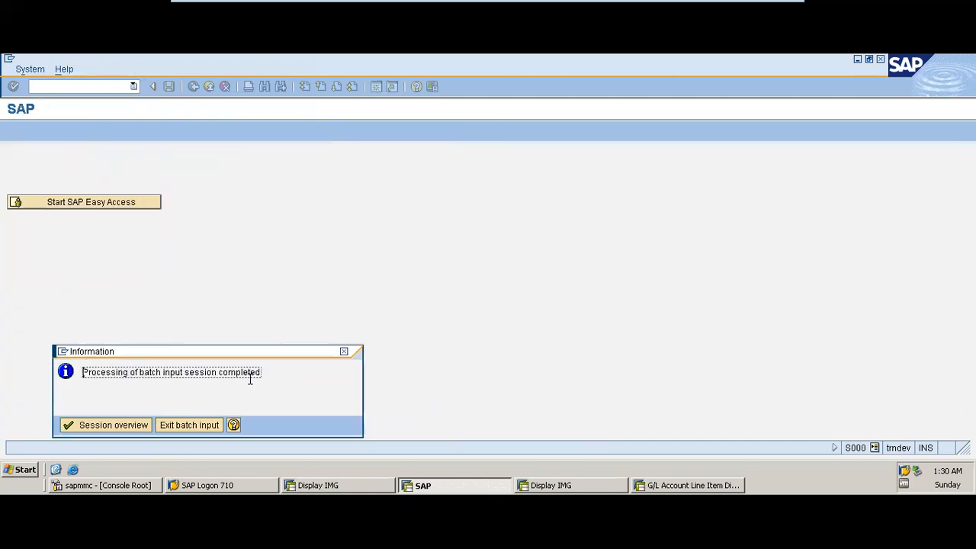
left_click(88, 432)
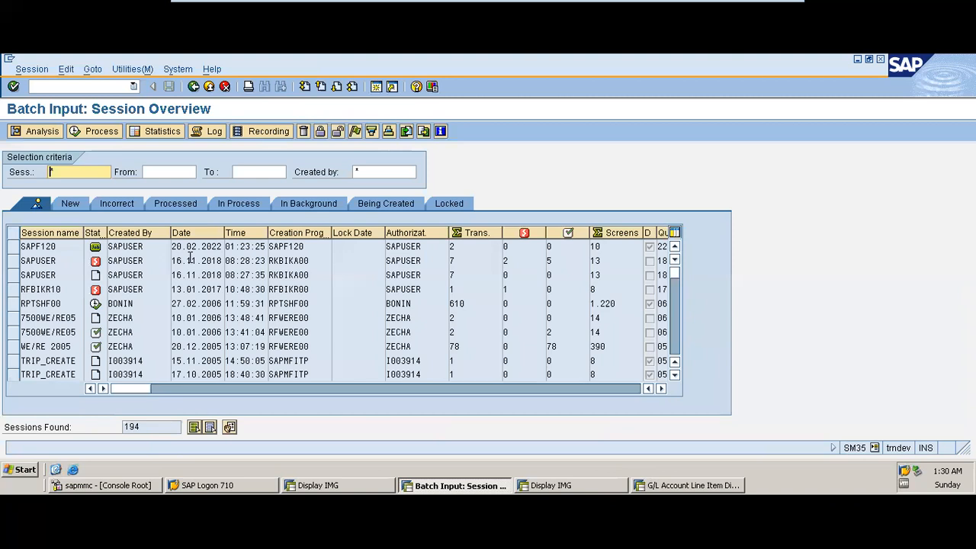
Display the log of the latest processed SAPF120 session and read through its messages.
left_click(205, 132)
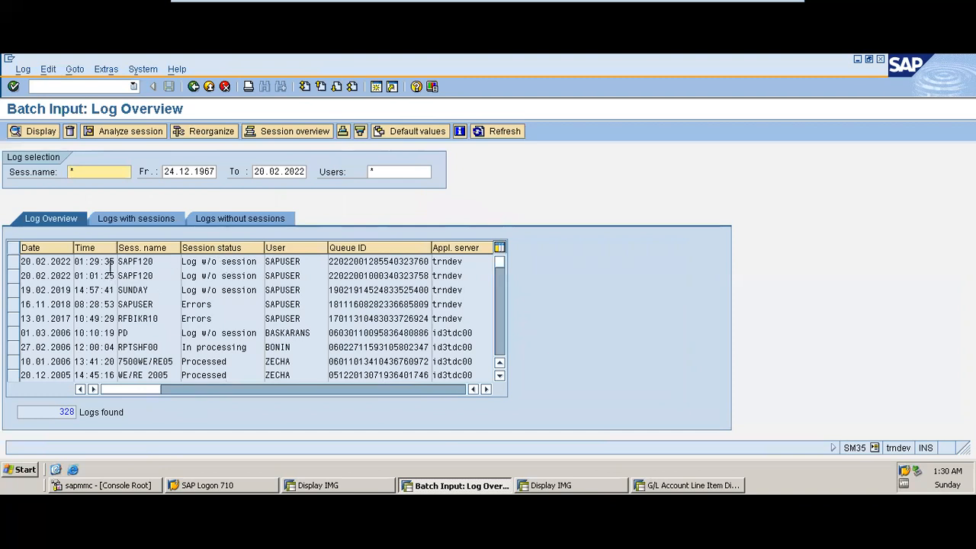
left_click(13, 262)
left_click(38, 134)
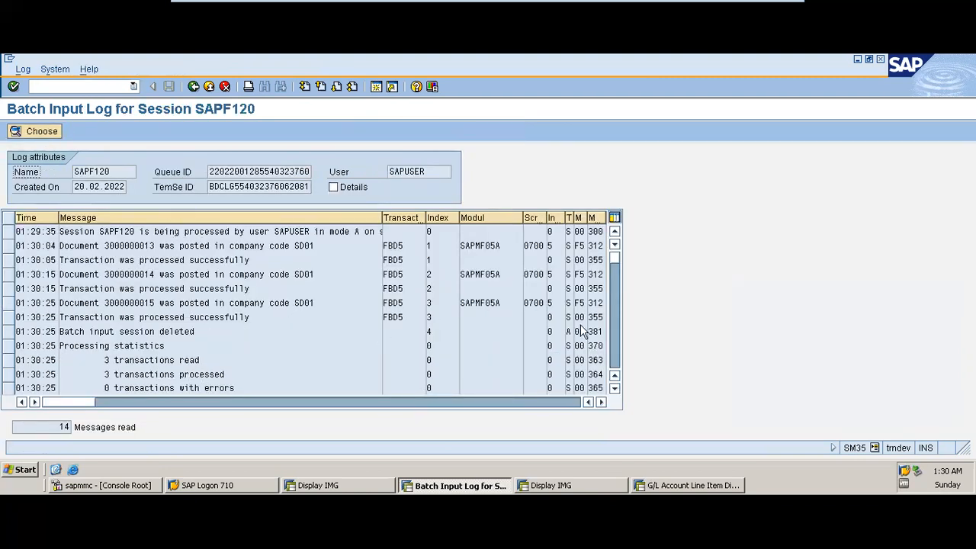
left_click(617, 352)
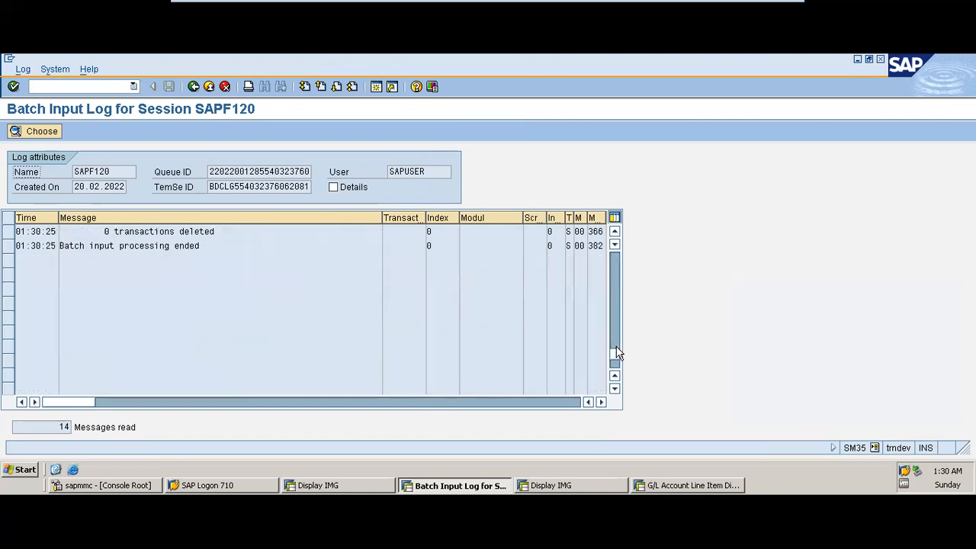
left_click(617, 263)
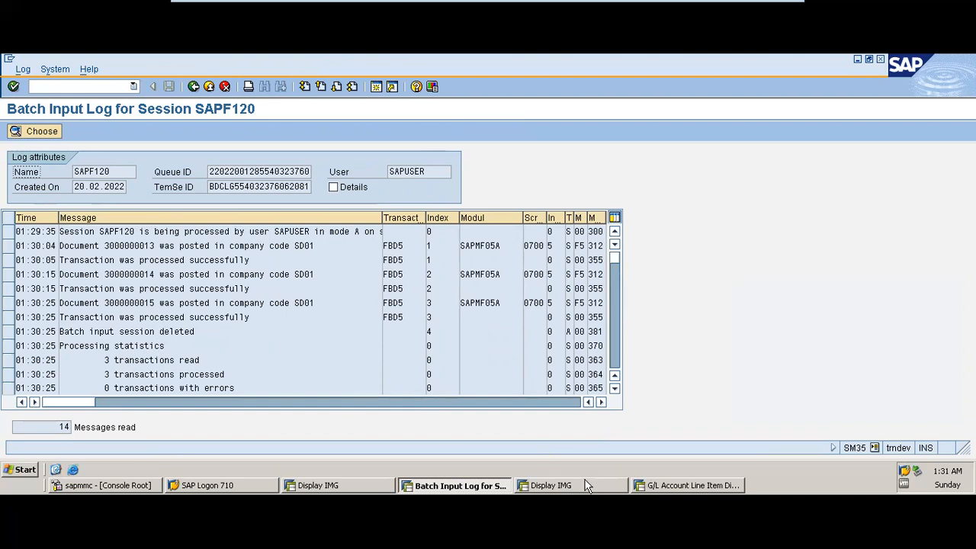
List all line items of G/L account 4503 in company code SD01, return to the selection screen and minimize the virtual machine.
left_click(680, 486)
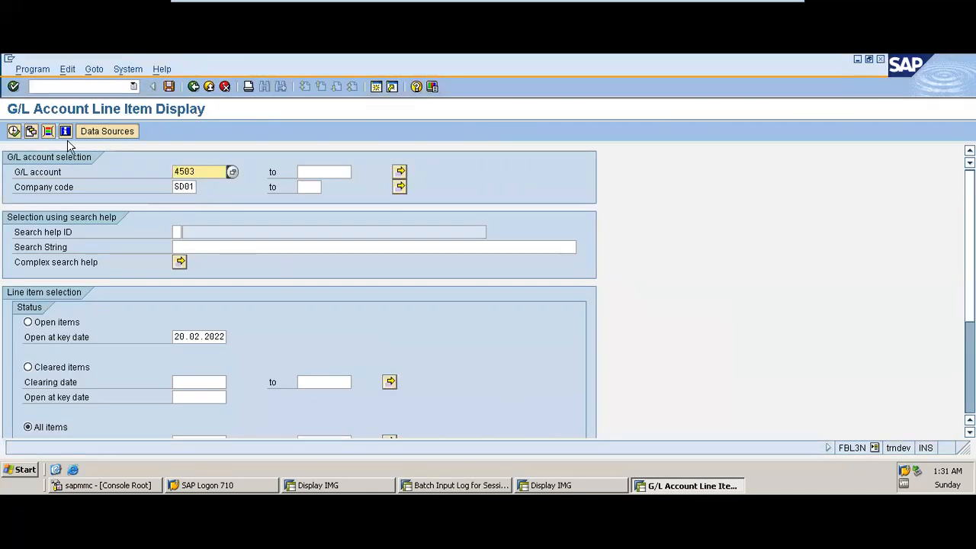
left_click(14, 131)
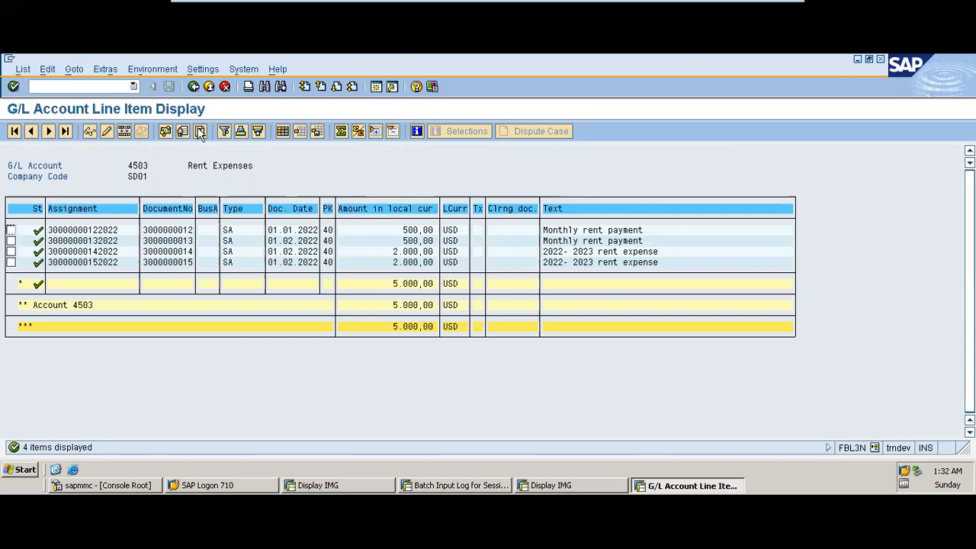
left_click(193, 87)
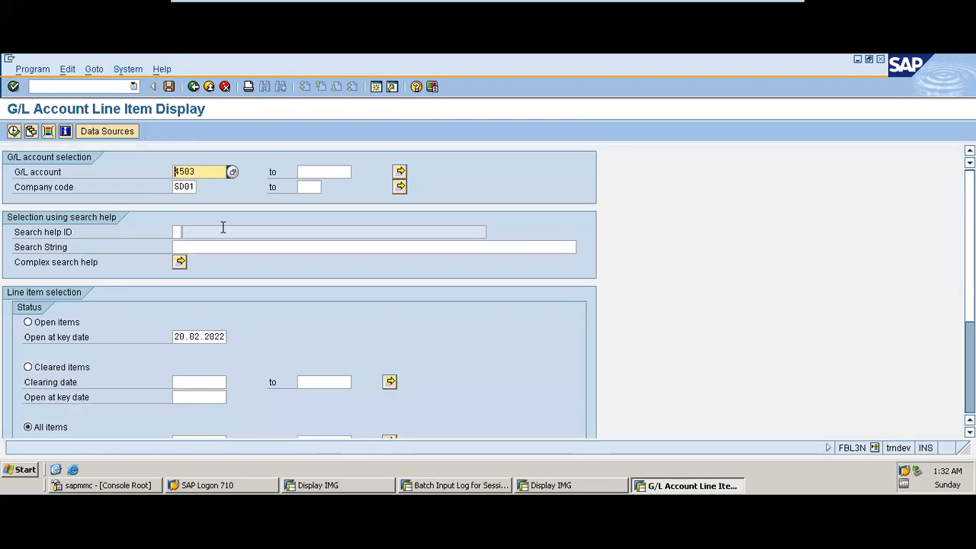
mouse_move(248, 4)
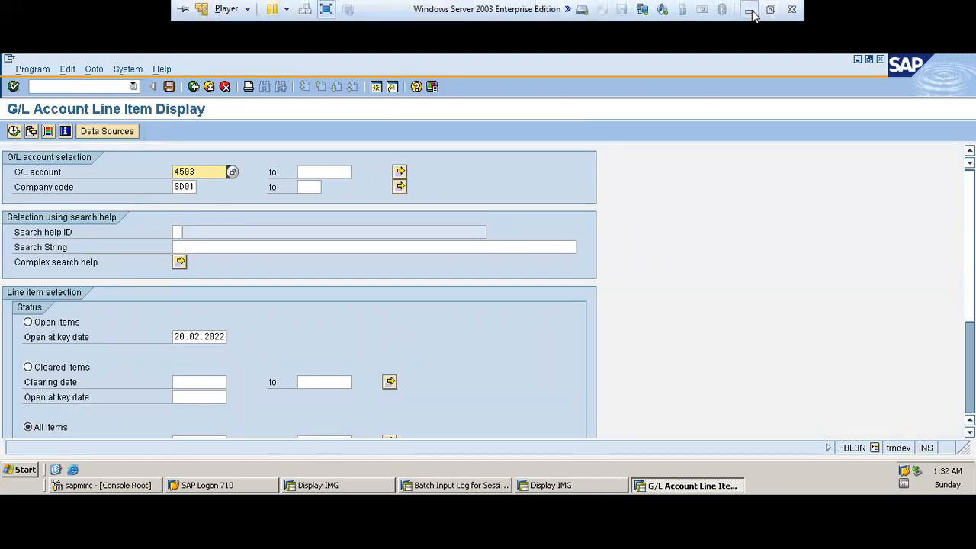
left_click(749, 10)
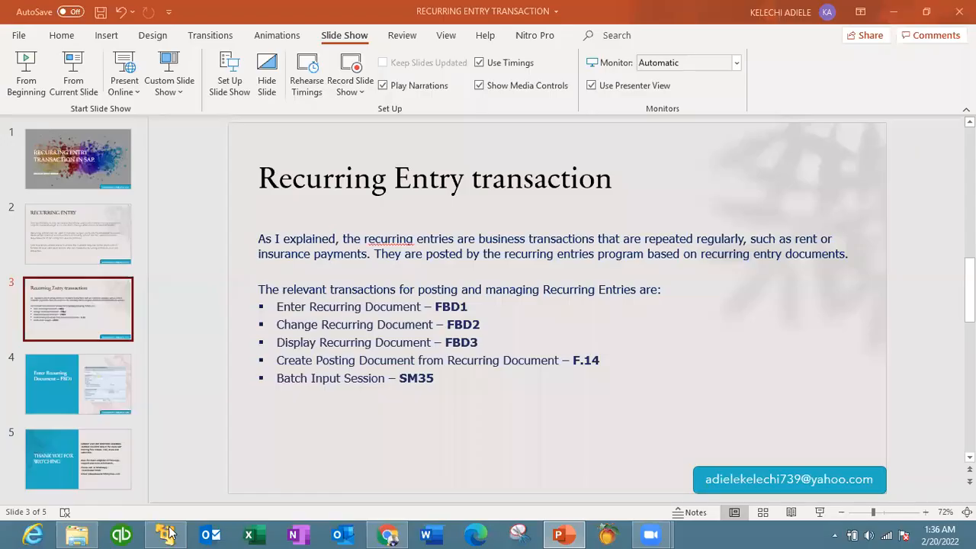
Switch back to SAP in the virtual machine, restart FBD2 and open the recurring document with reference RNT002.
left_click(166, 533)
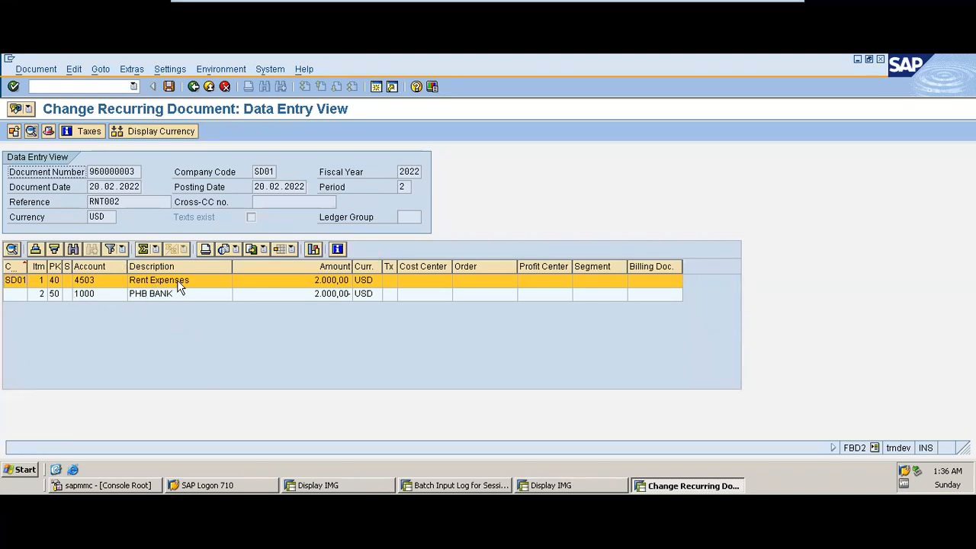
left_click(191, 84)
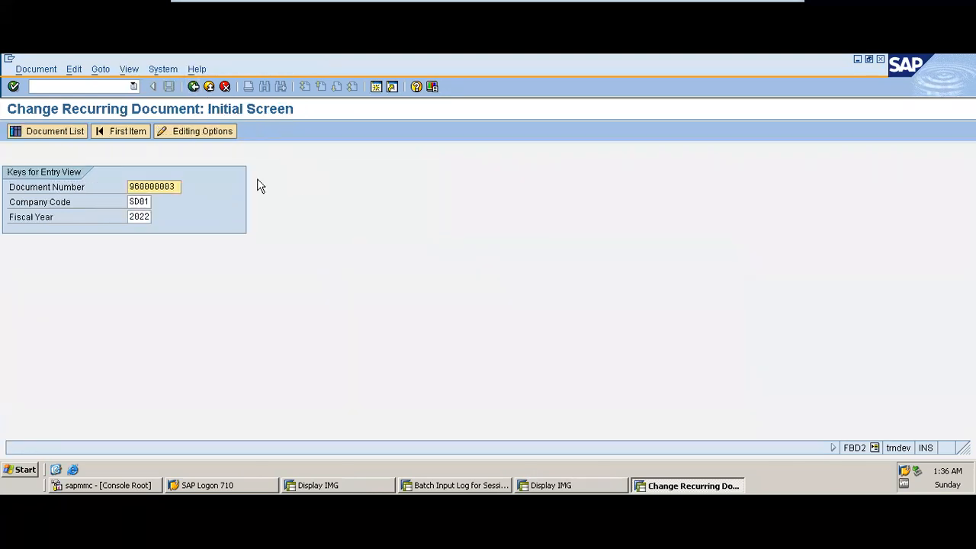
left_click(193, 86)
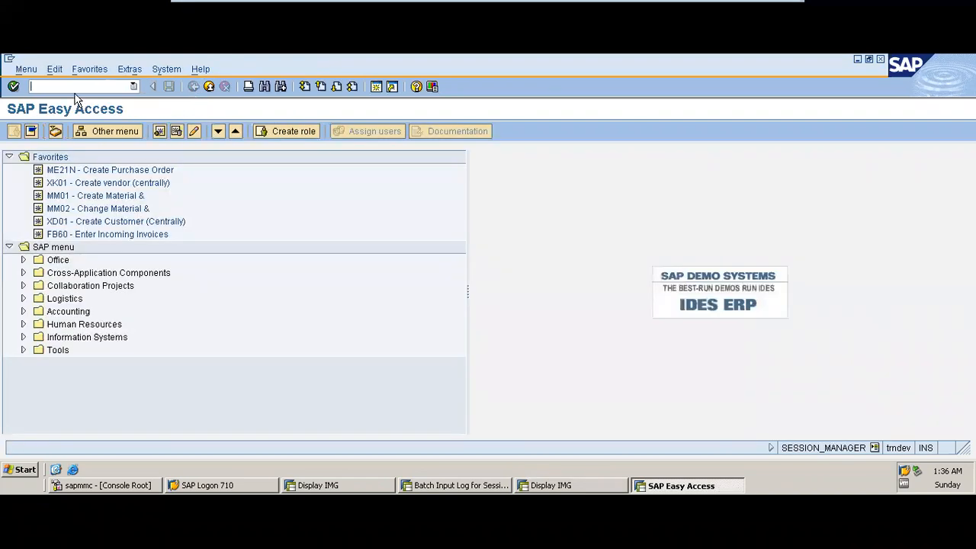
type("fbd2")
key("Return")
key("Return")
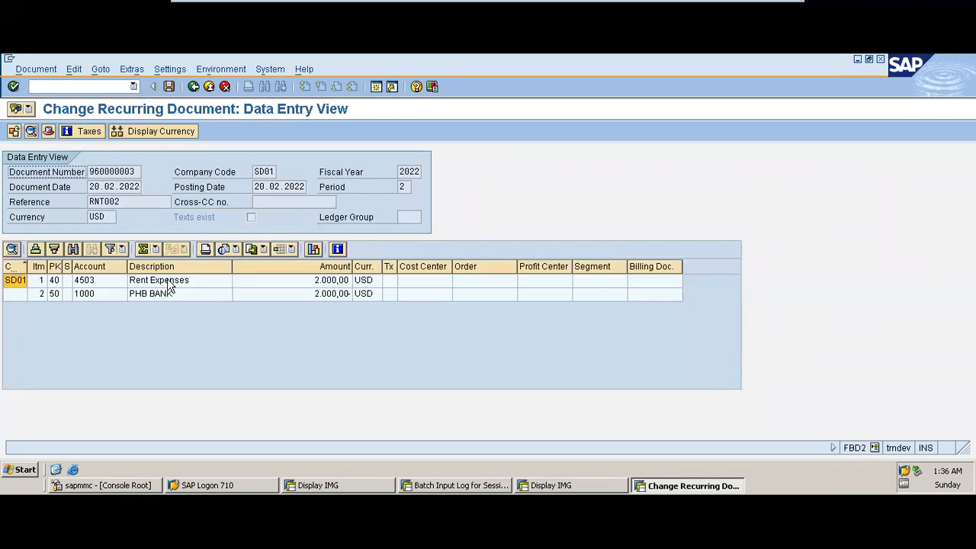
Open the Rent Expenses line item and examine the document header, leaving both without changes.
double_click(166, 282)
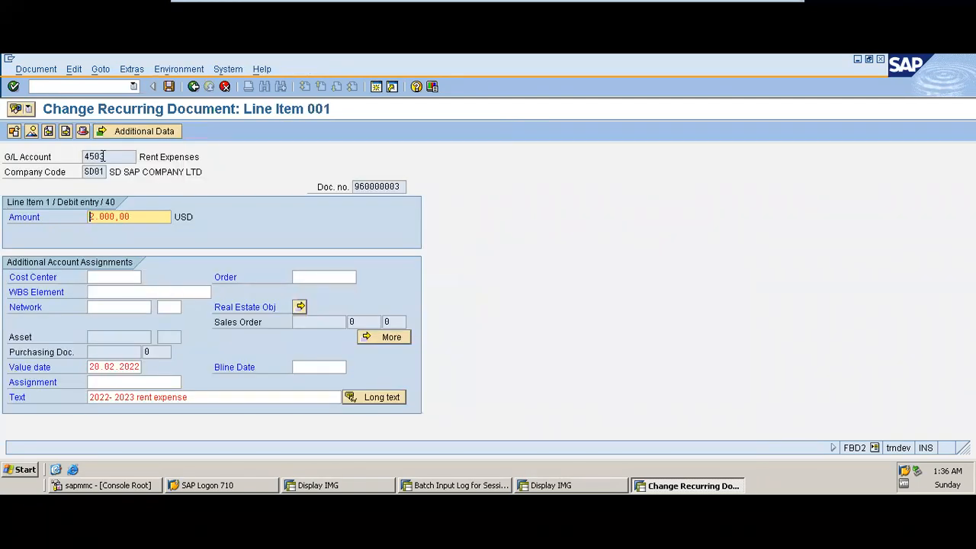
left_click(82, 131)
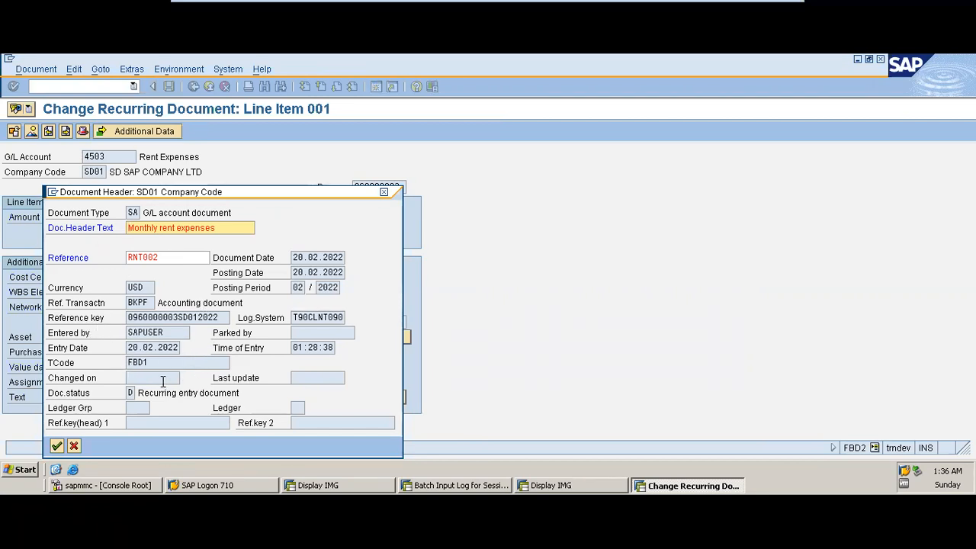
left_click(384, 192)
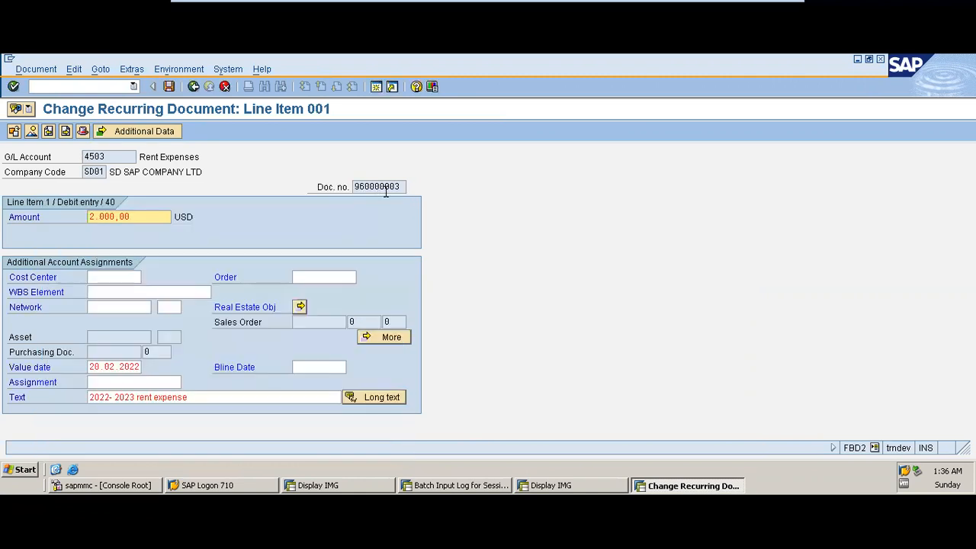
Leave FBD2 to return to SAP Easy Access and minimize the virtual machine window.
left_click(193, 86)
left_click(193, 86)
left_click(193, 87)
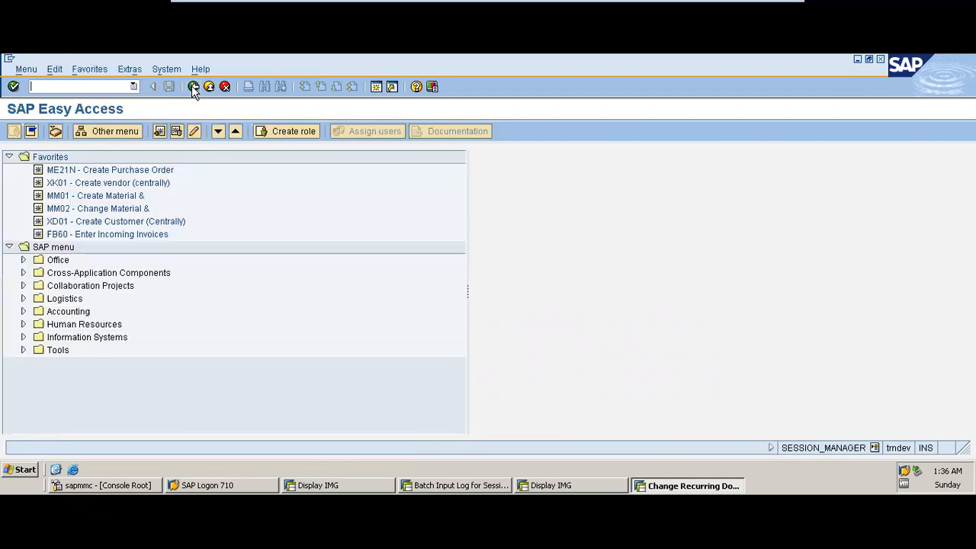
mouse_move(573, 7)
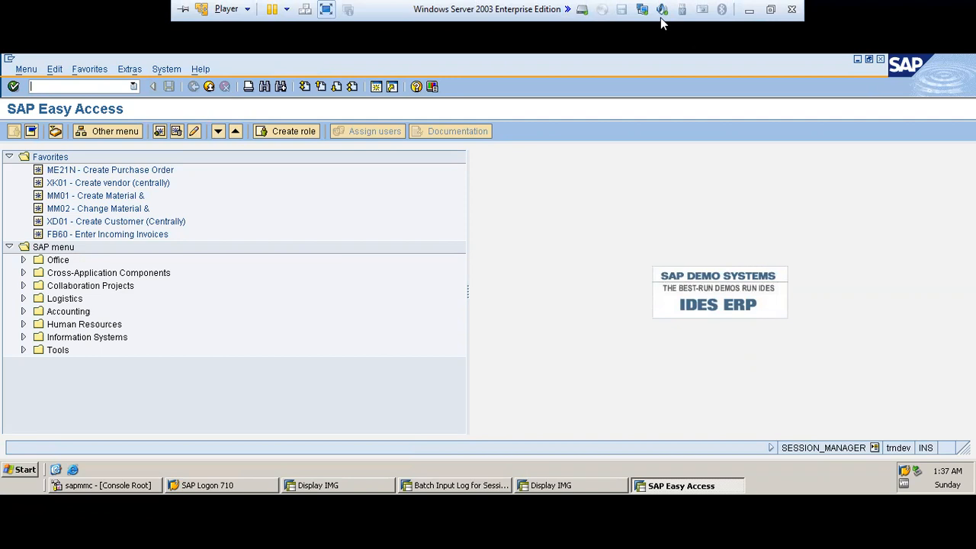
left_click(751, 11)
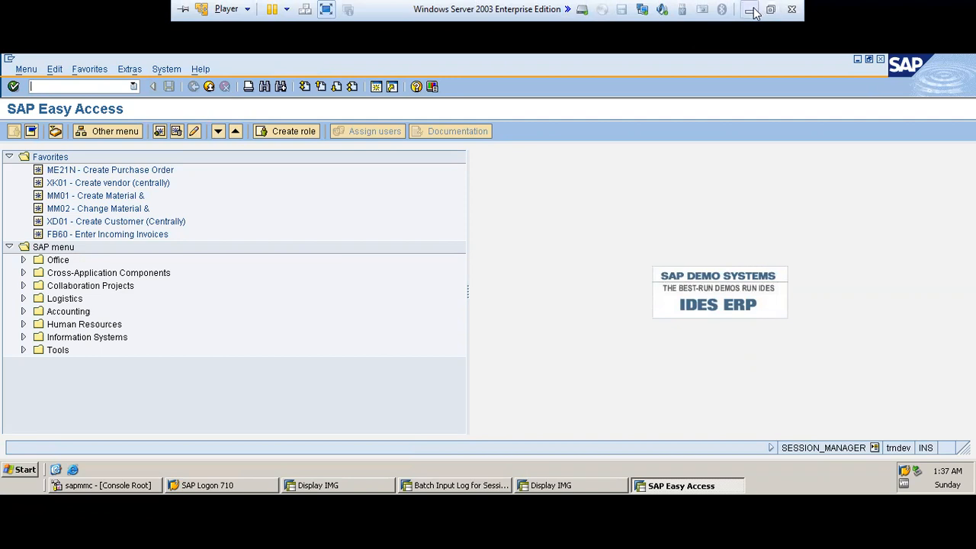